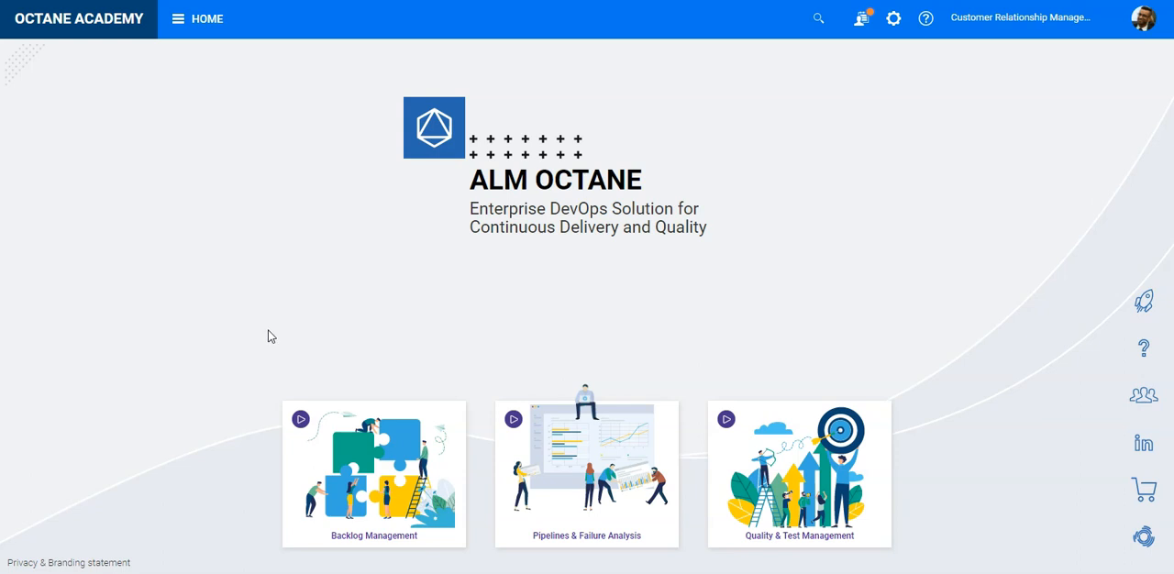
- Open the Online 1.1 release from the list of releases in Release Management
click(193, 25)
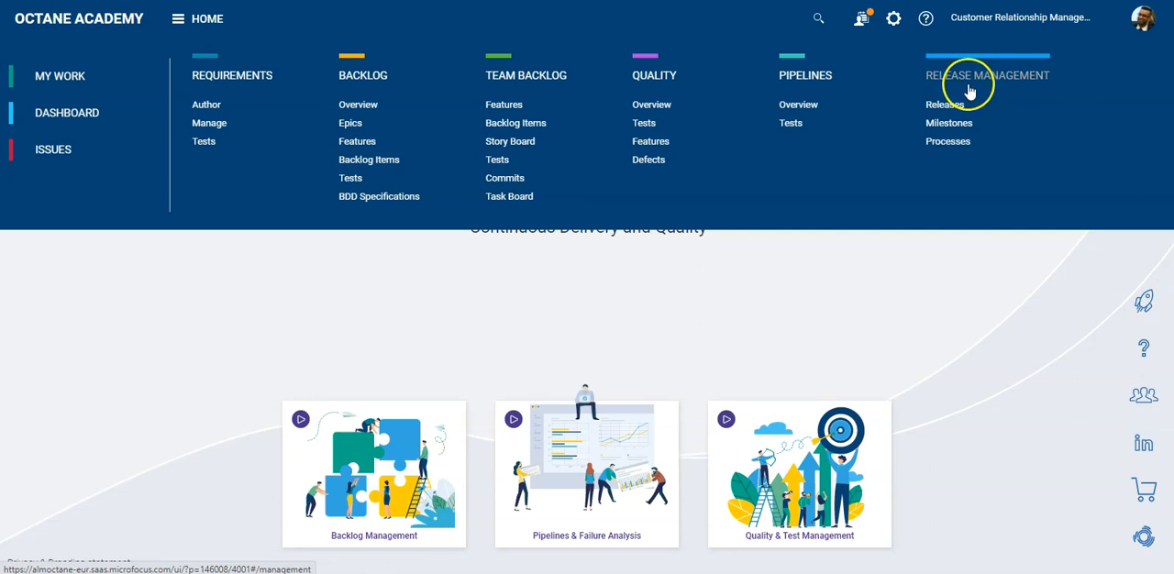
click(967, 152)
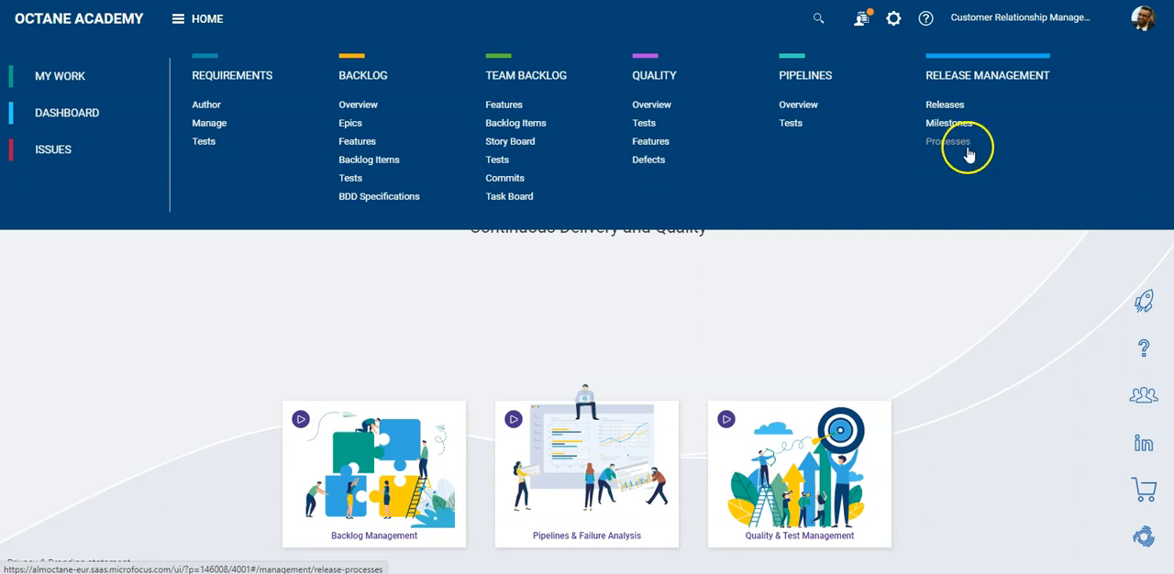
click(948, 109)
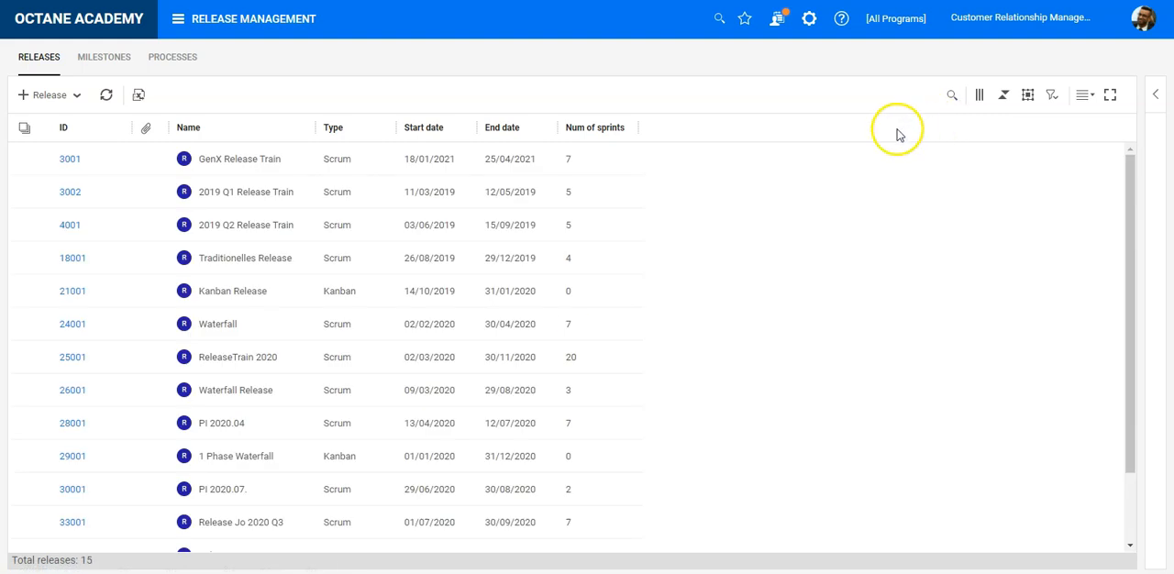
scroll(293, 278, down, 3)
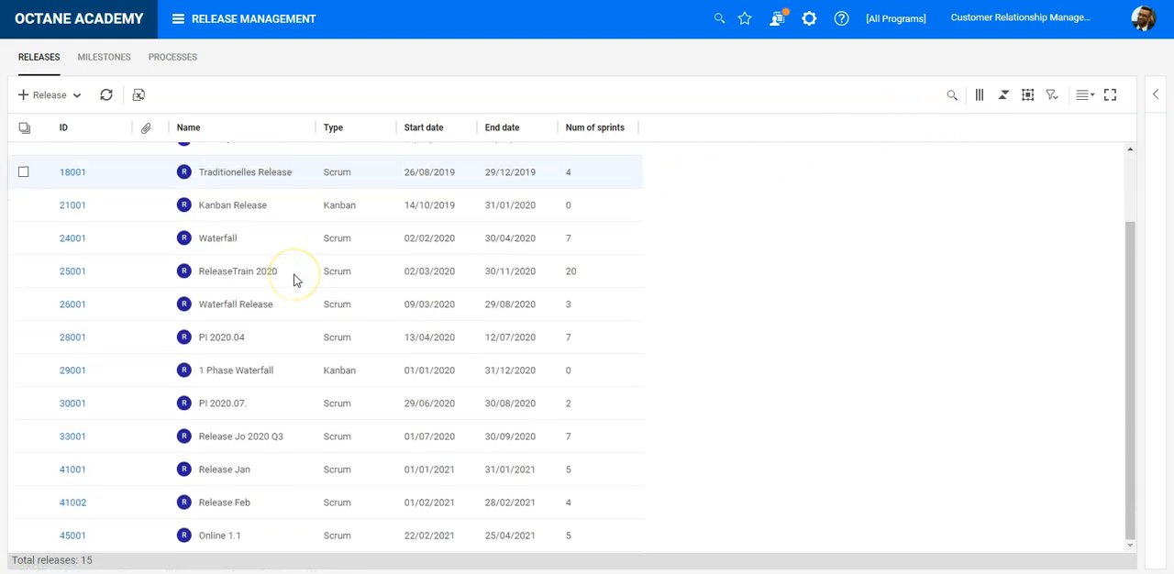
click(68, 536)
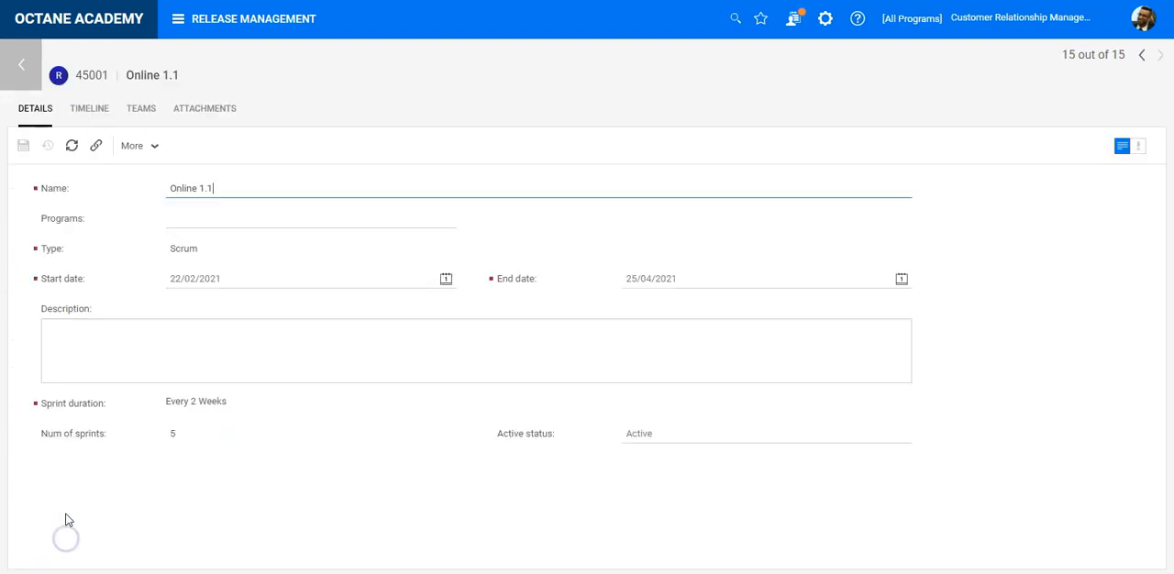
- Examine the Online 1.1 release's timeline with its sprints, milestones and expected velocity
click(102, 121)
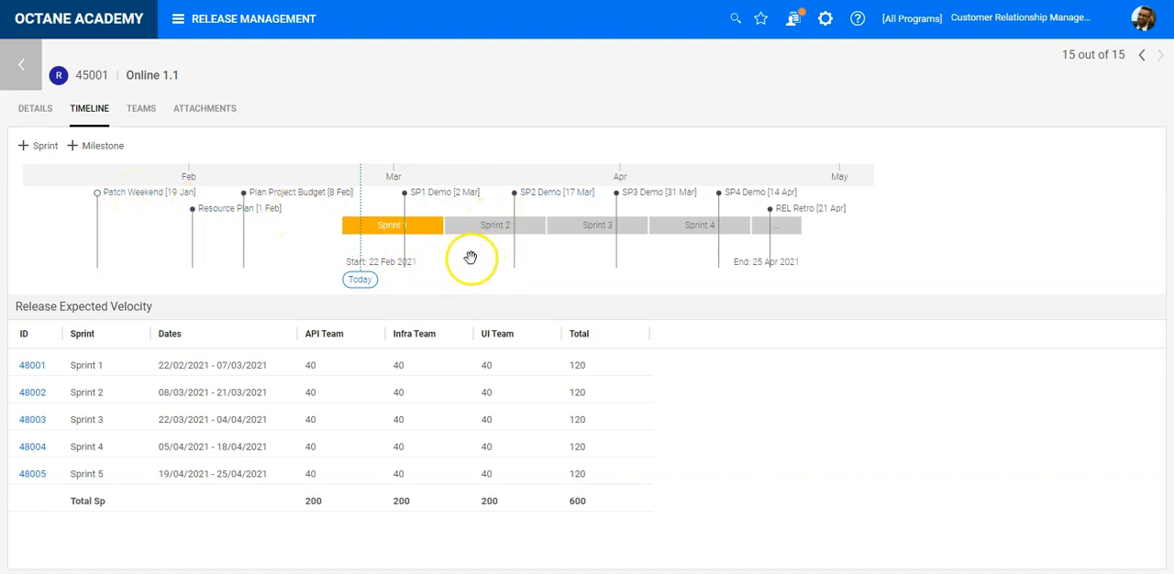
scroll(472, 257, up, 1)
drag(472, 260, 424, 268)
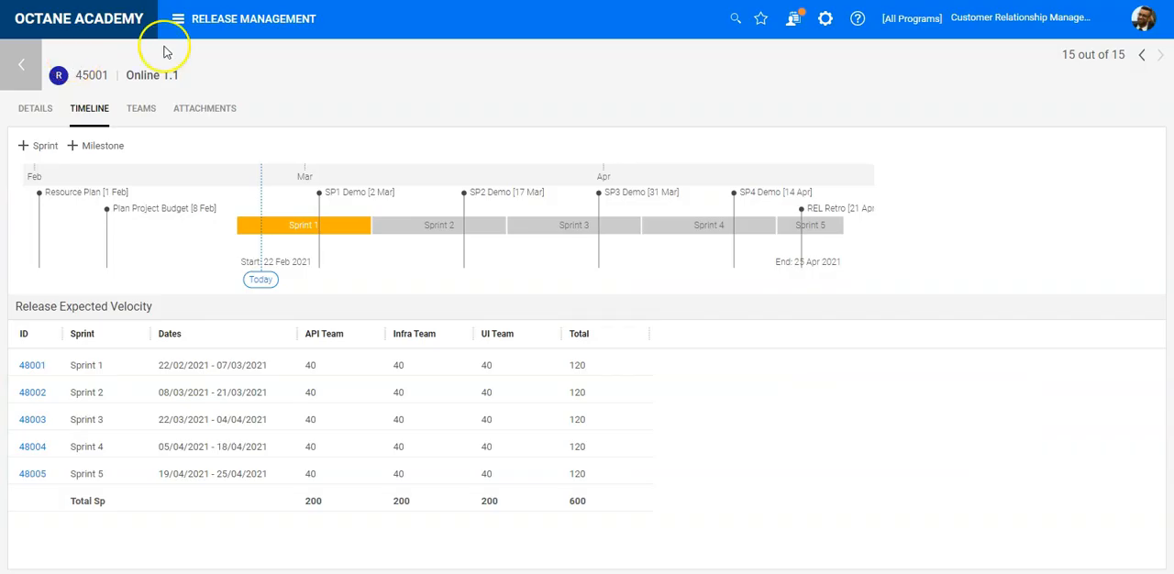
- Start a new release process in Release Management and name it Release Plan
click(257, 26)
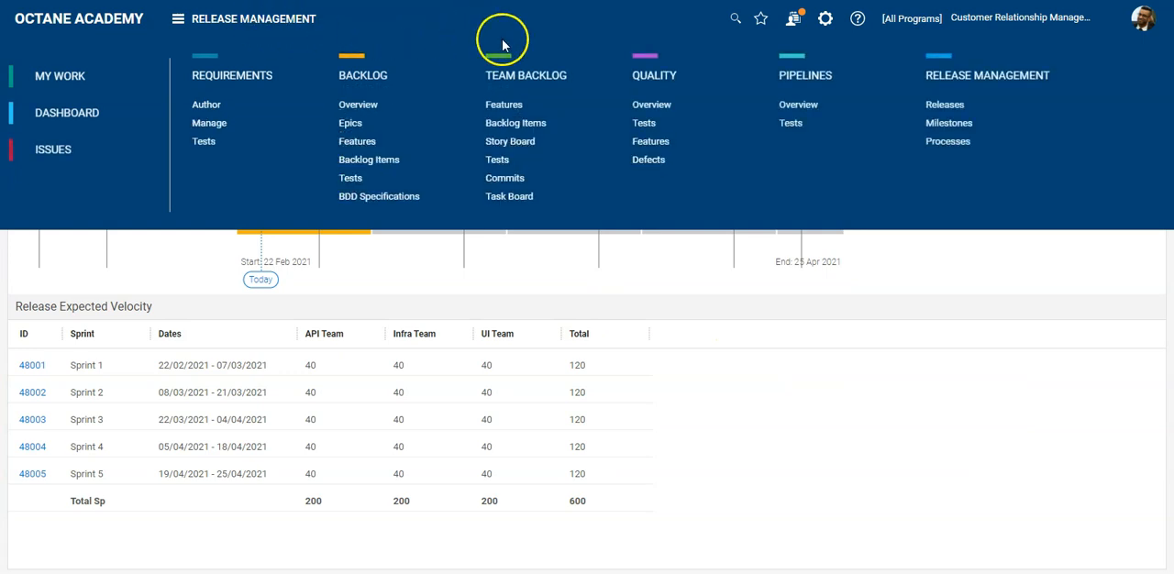
click(950, 142)
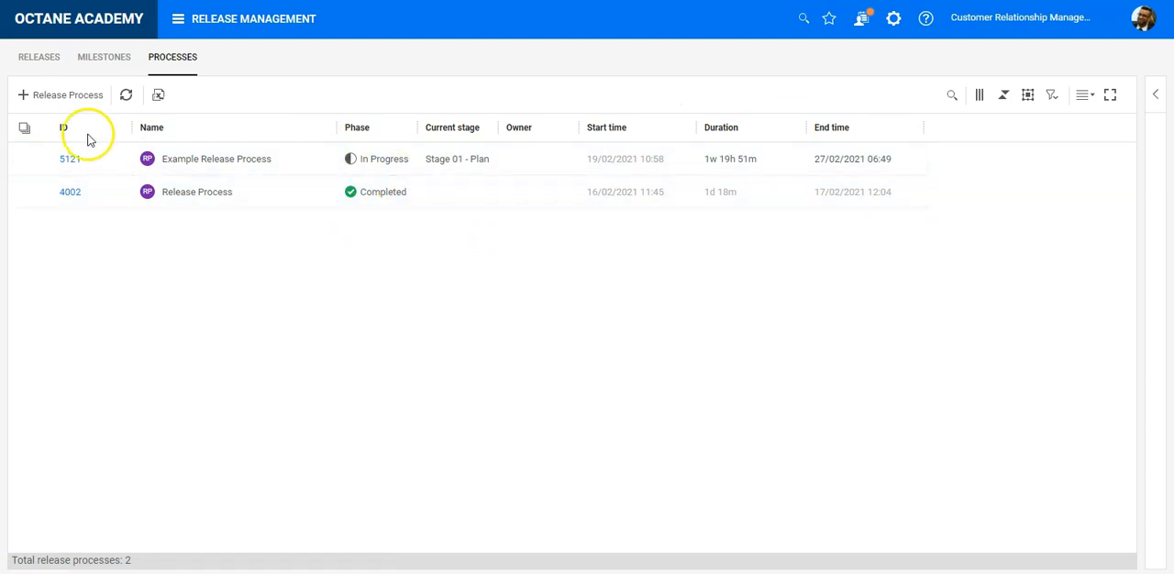
click(78, 96)
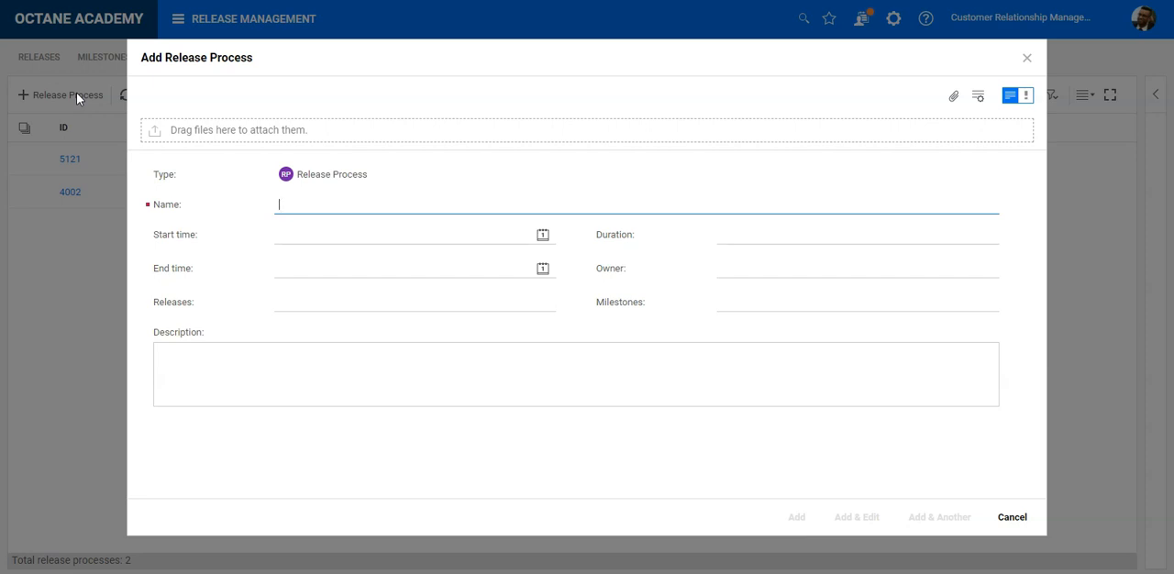
text(Release )
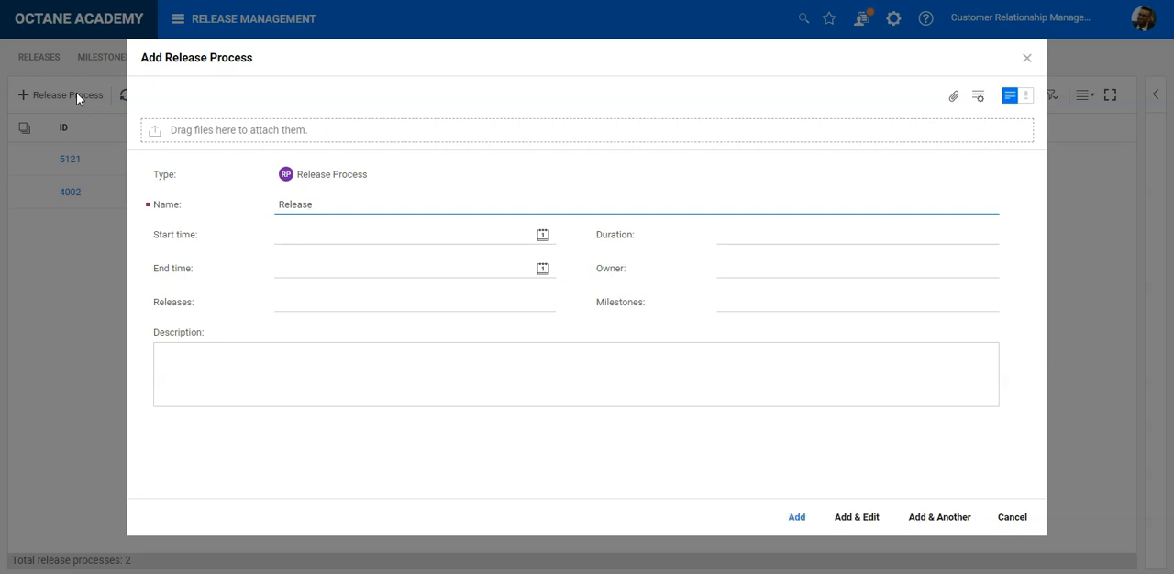
text(Plan)
- Set the release process's start date to 01/02/2021 and its end date to 16/05/2021
click(542, 235)
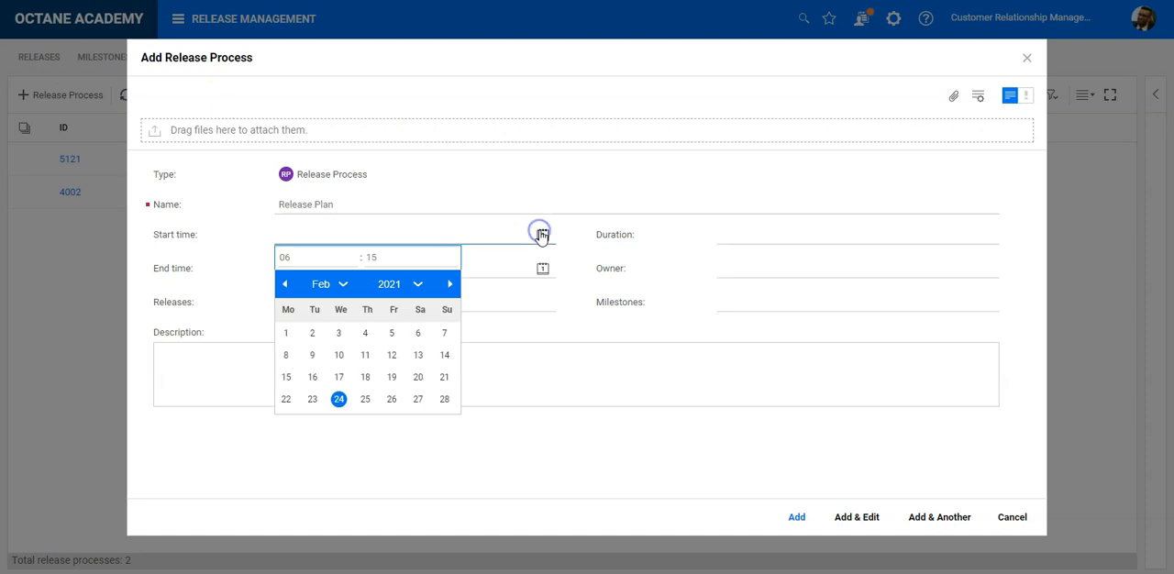
click(285, 333)
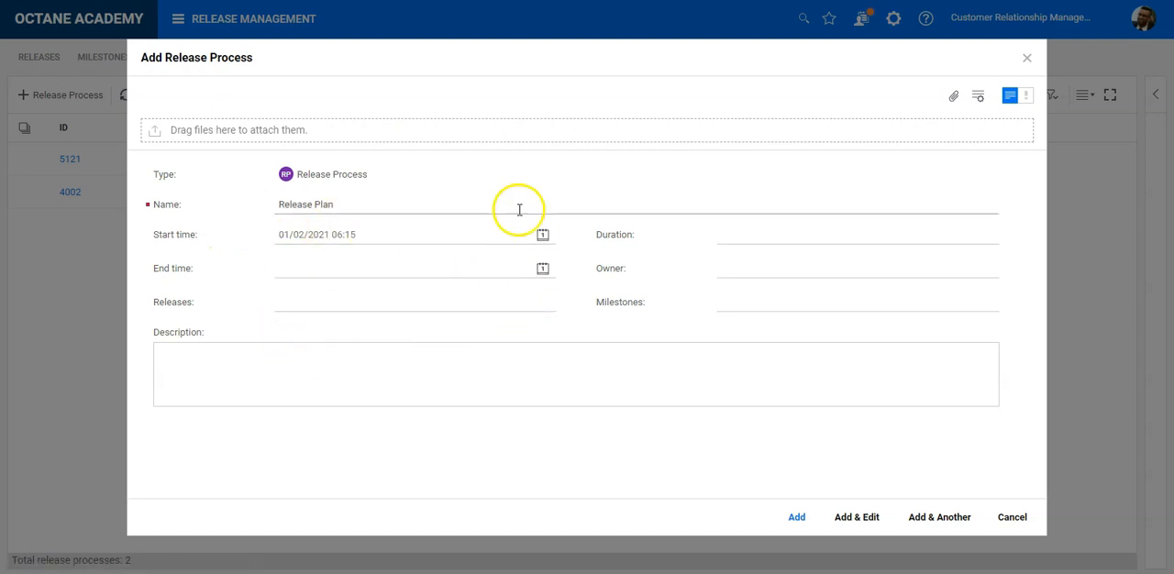
click(543, 270)
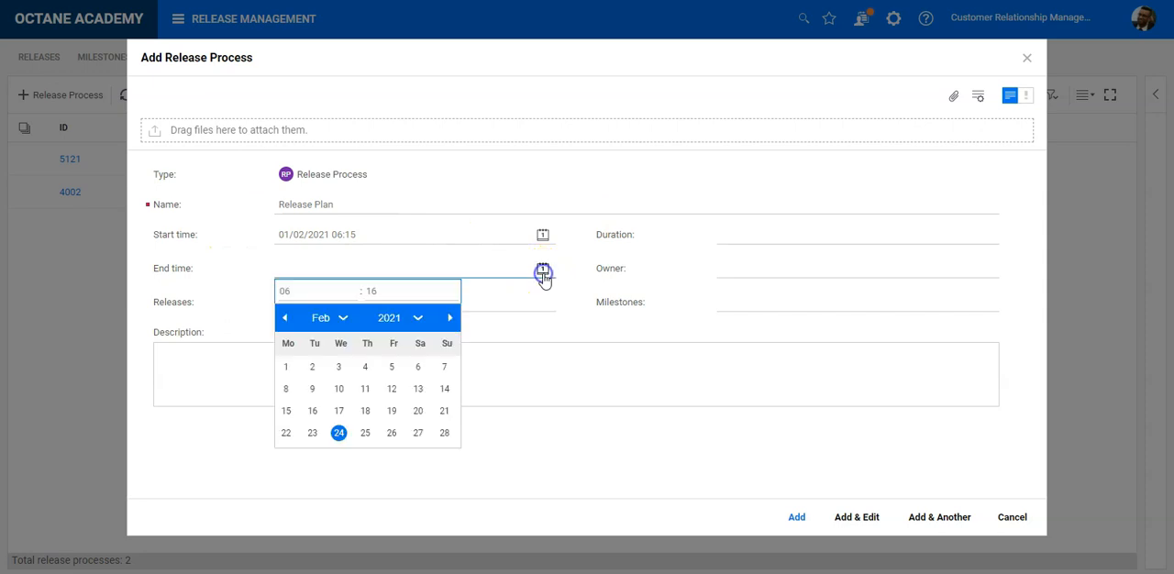
click(450, 320)
click(449, 321)
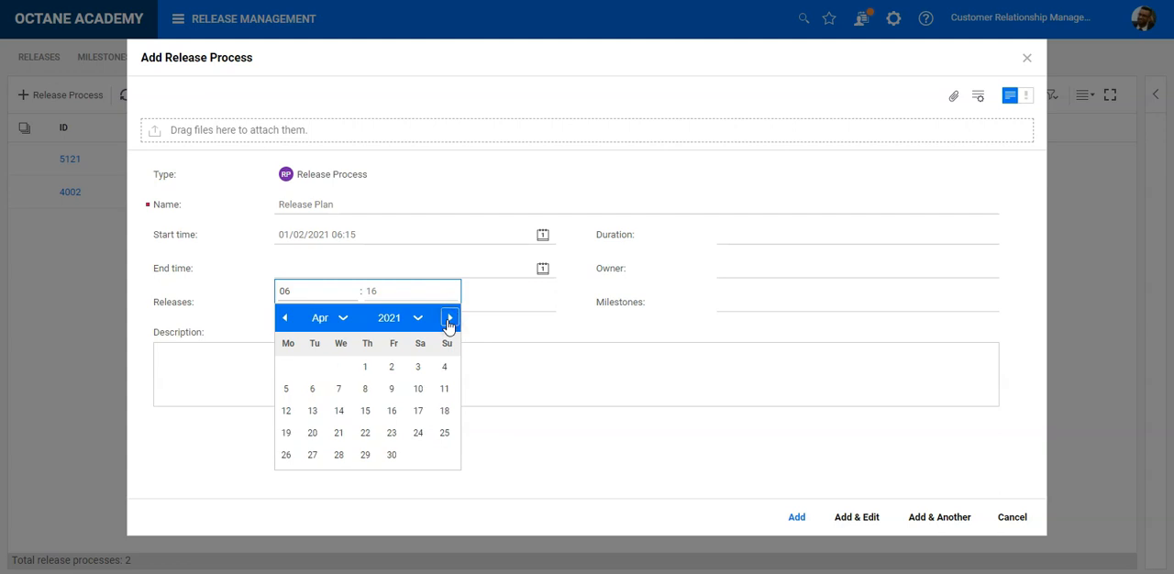
click(449, 321)
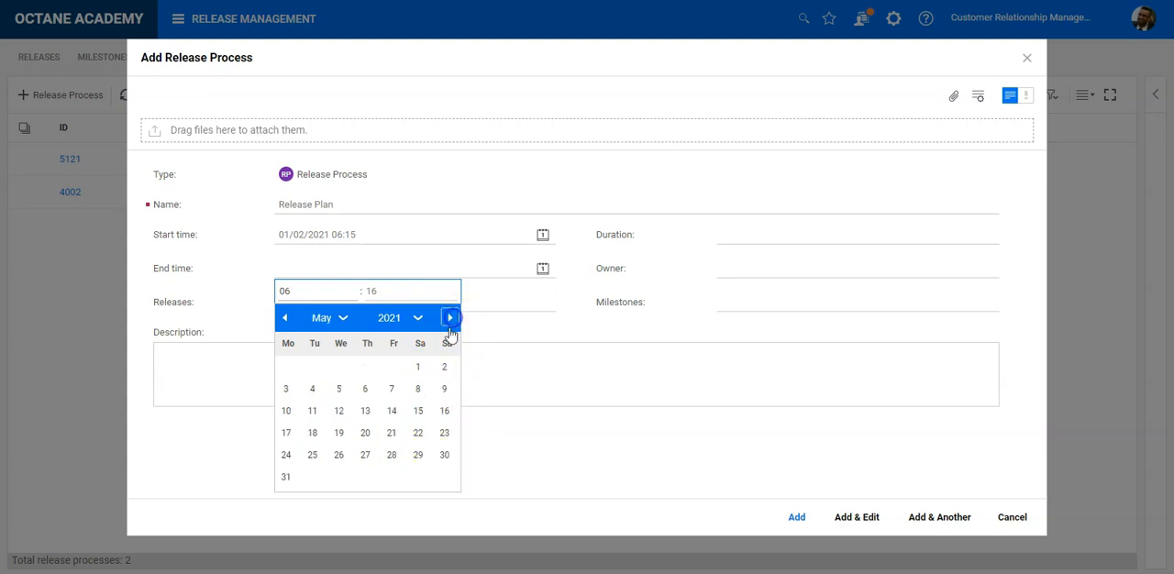
click(444, 413)
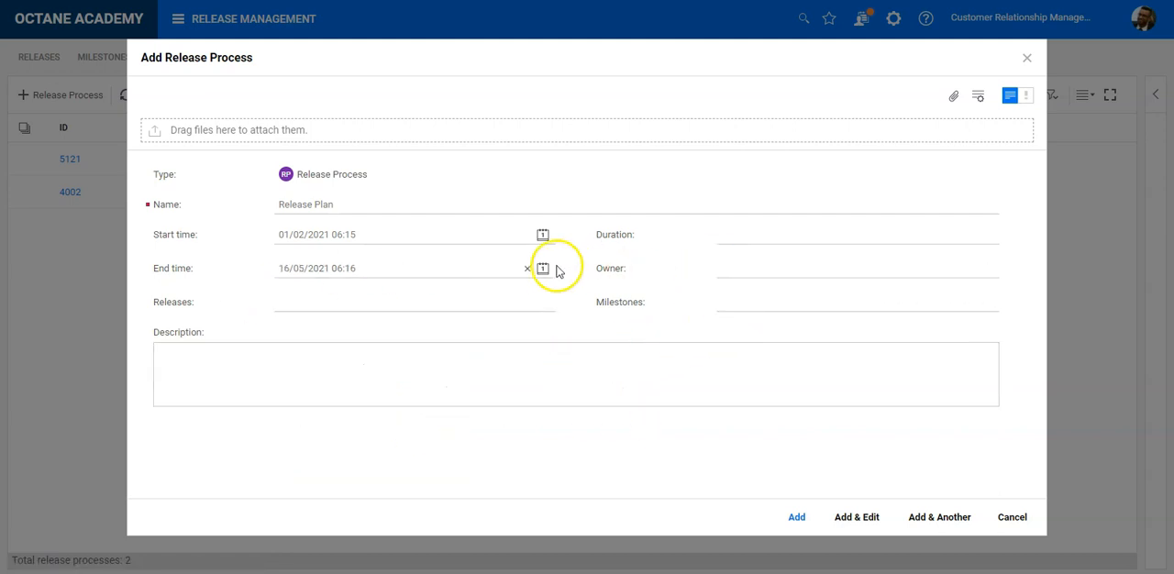
- Assign the signed-in user's account as owner of the new release process
click(773, 273)
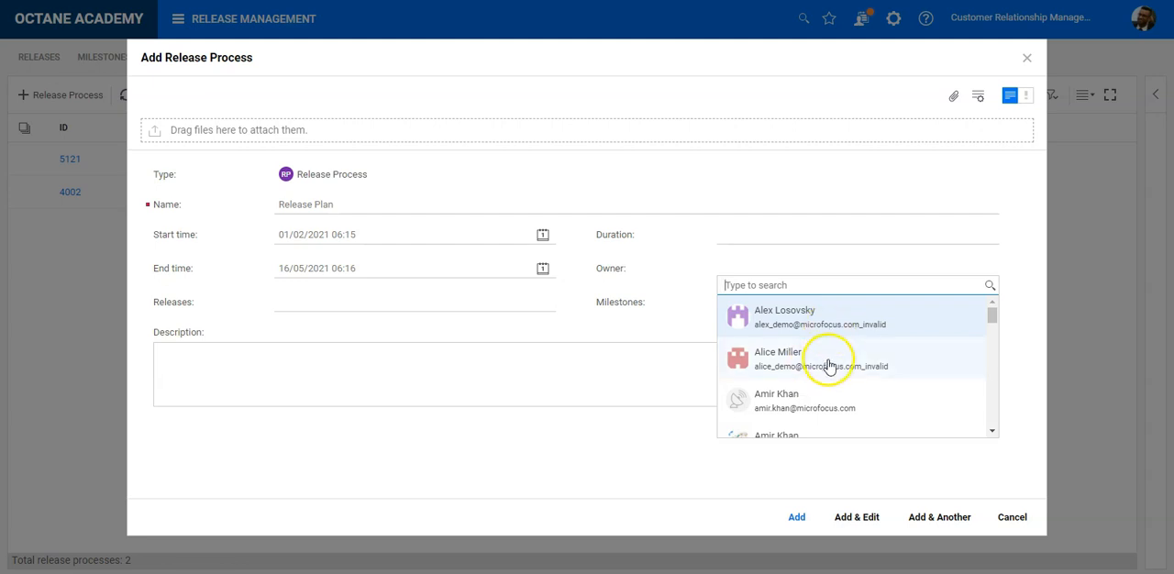
scroll(817, 395, down, 1)
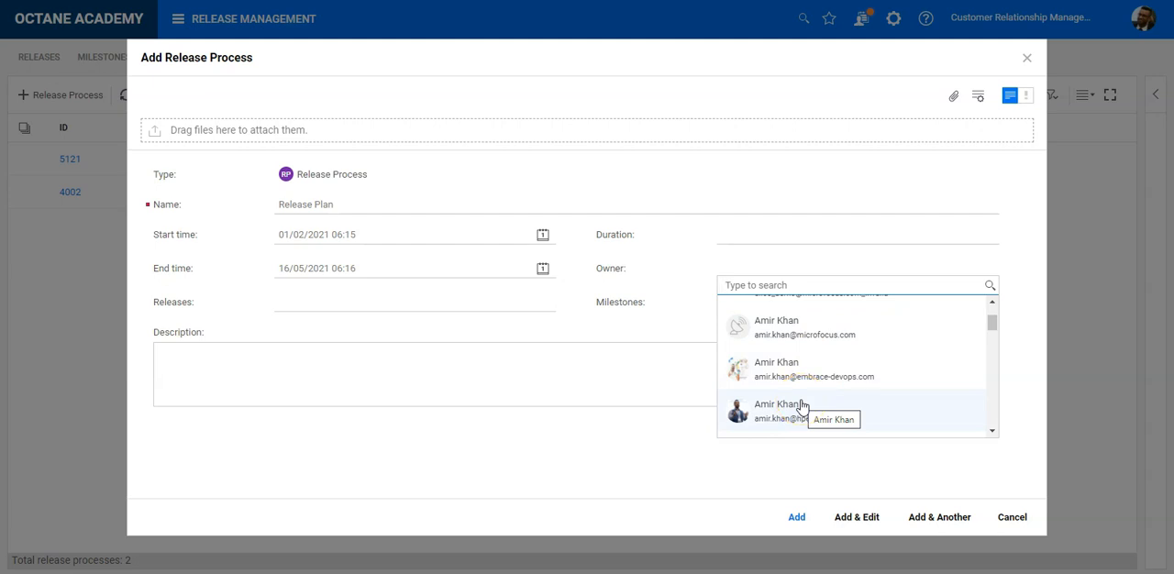
scroll(798, 399, down, 2)
click(794, 389)
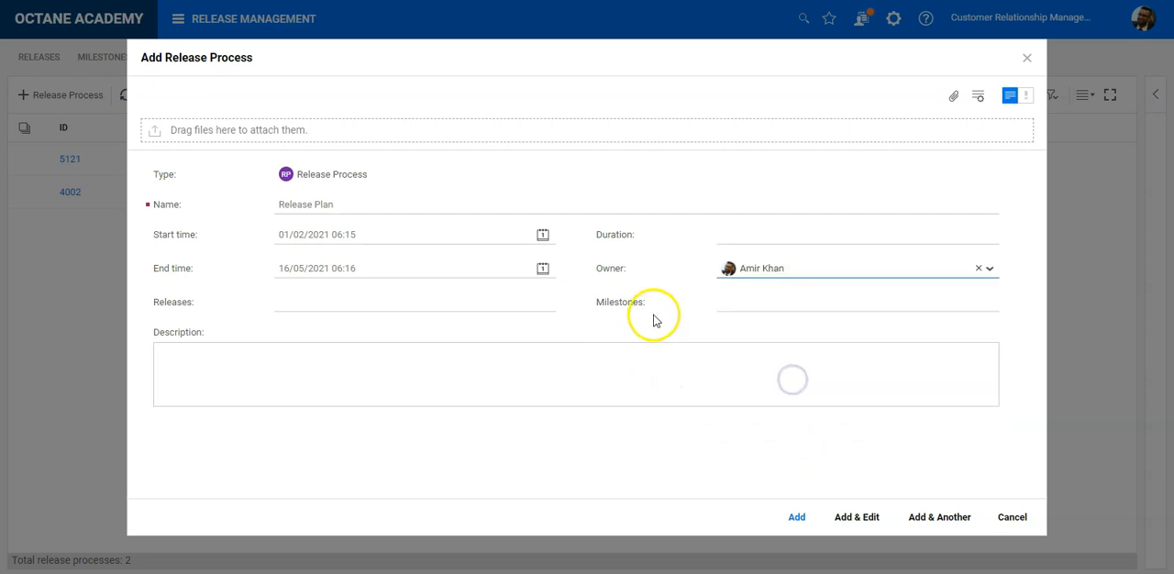
- Link the new release process to the Online 1.1 release only
click(486, 306)
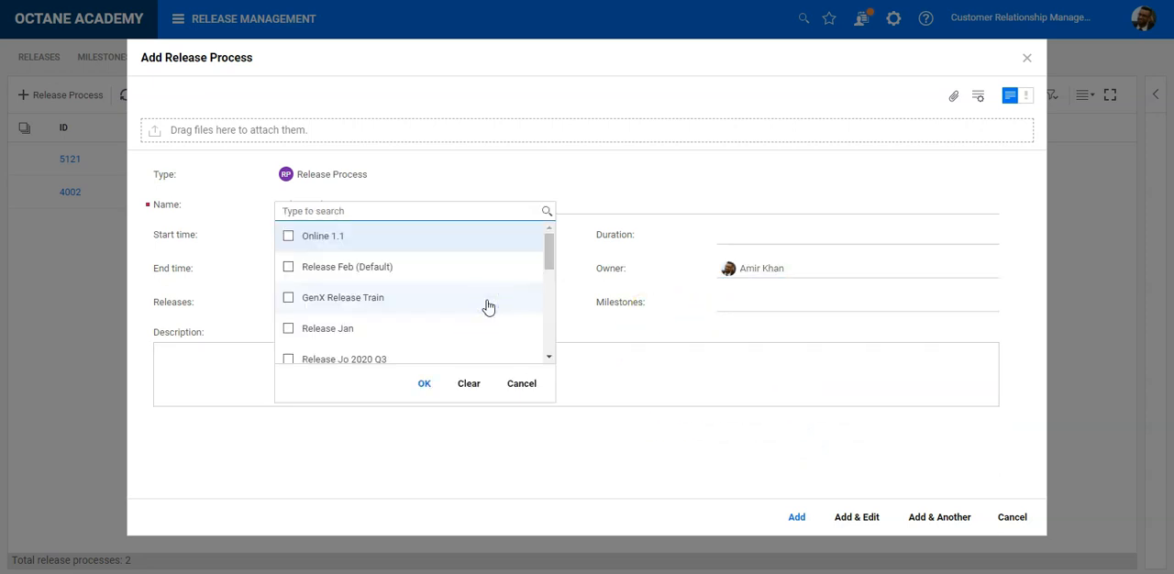
click(289, 239)
click(425, 384)
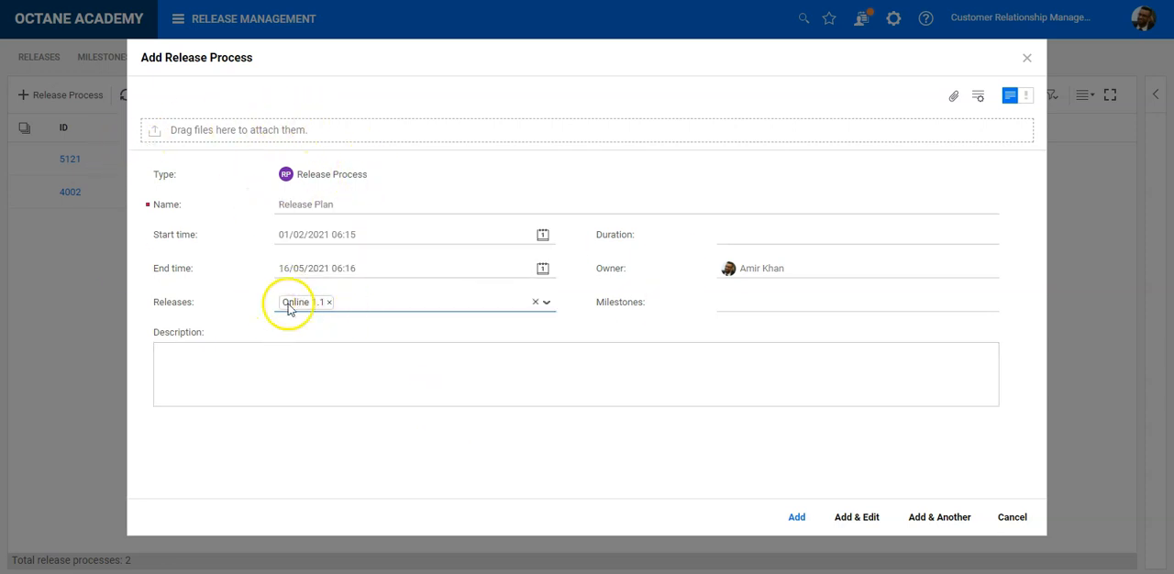
click(345, 306)
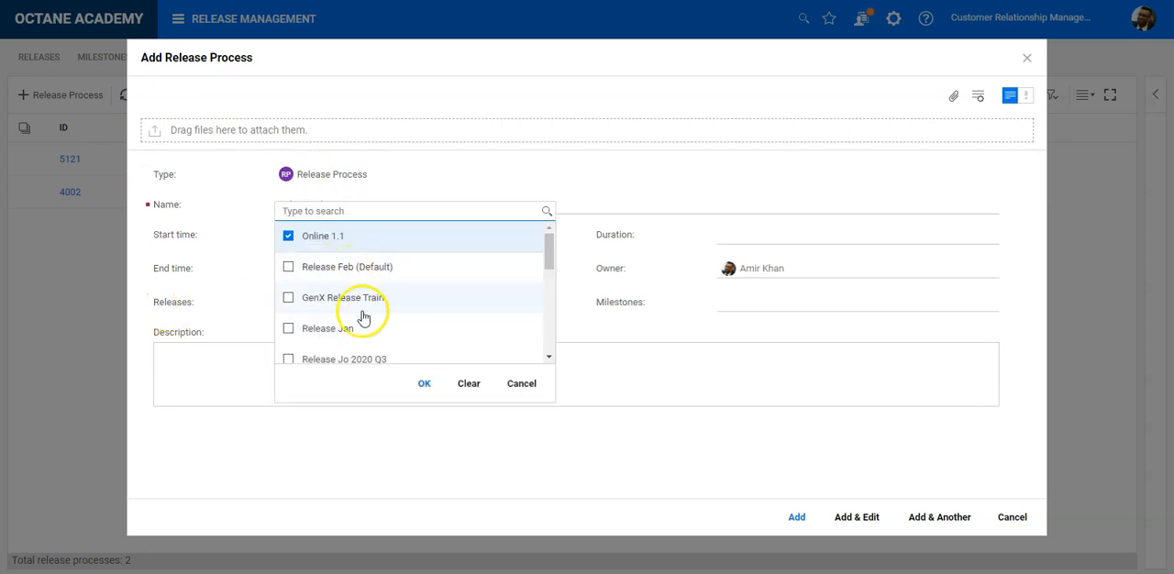
click(426, 385)
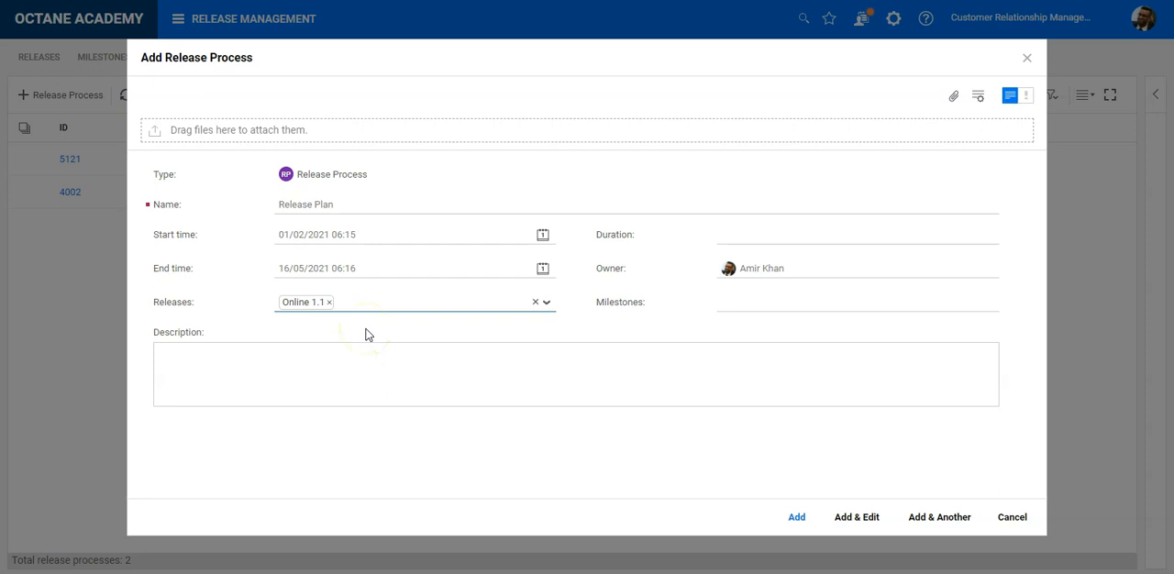
click(463, 311)
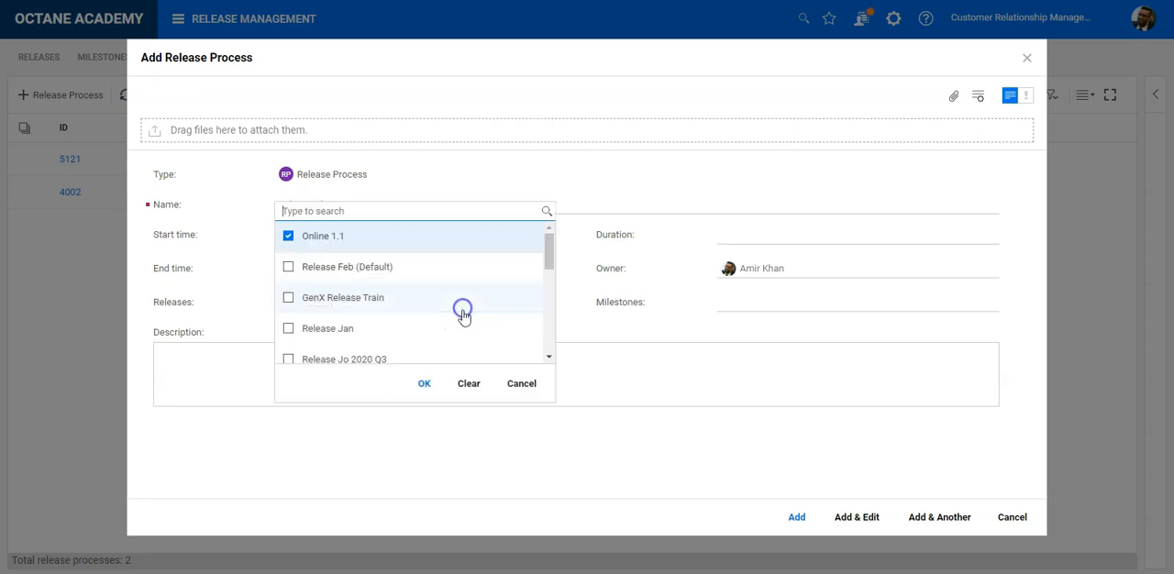
click(547, 388)
- Link the Online 1.1 milestones Resource Plan, Plan Project Budget, SP1 Demo to SP4 Demo and REL Retro to the release process
click(807, 306)
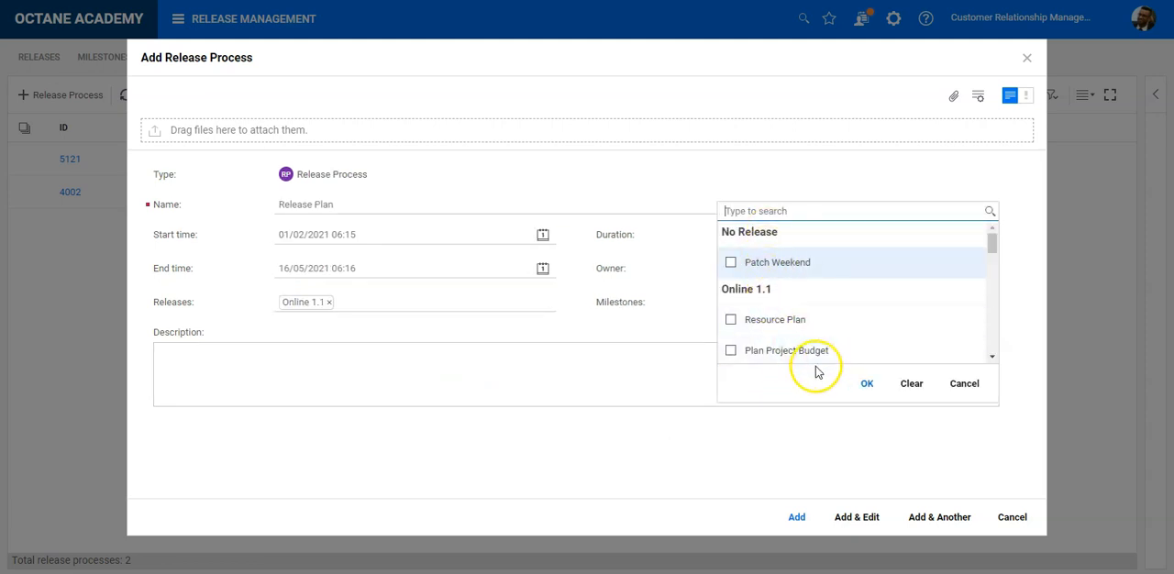
scroll(911, 320, down, 3)
scroll(912, 320, up, 3)
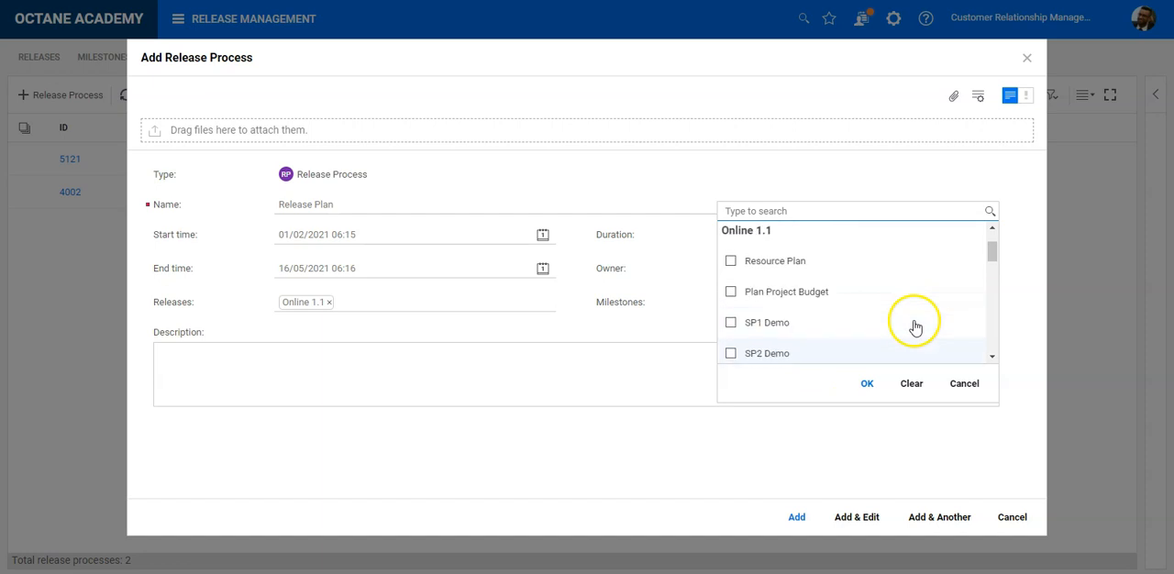
scroll(914, 326, down, 2)
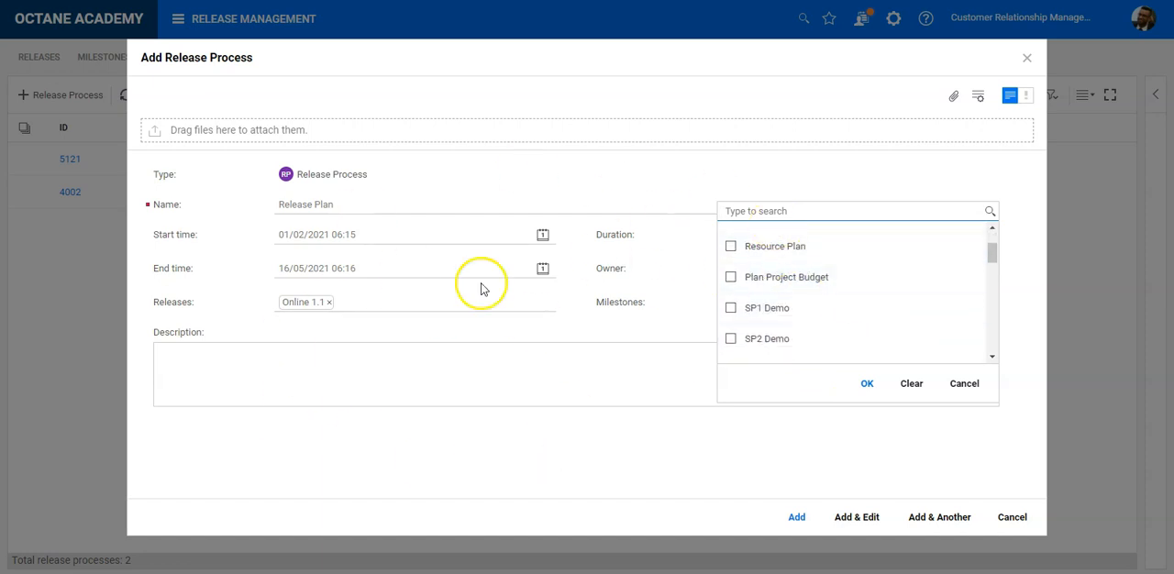
click(789, 248)
click(800, 277)
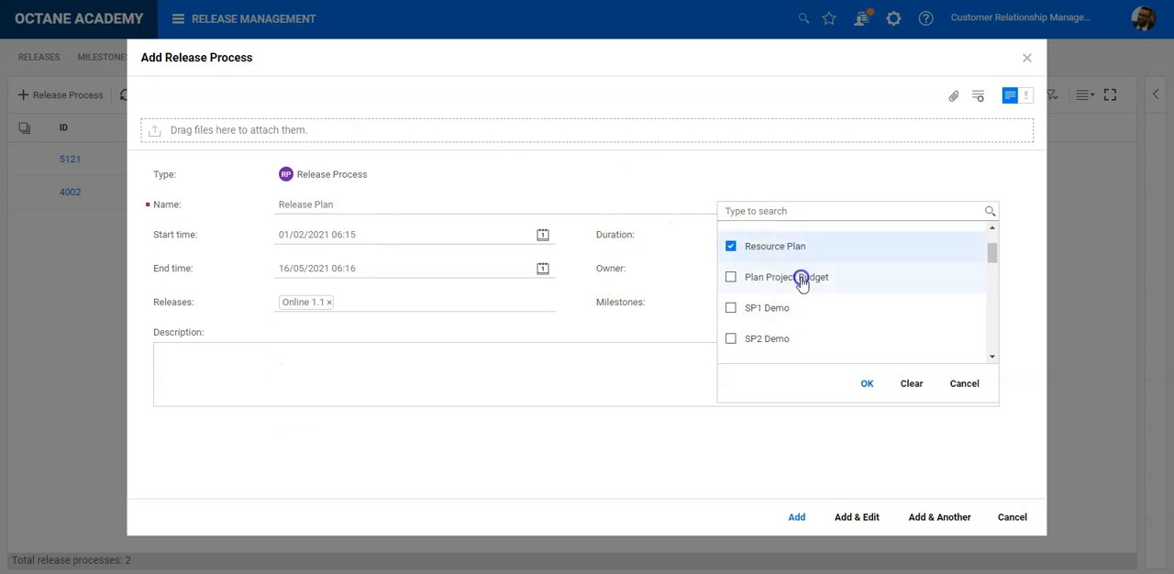
click(794, 309)
click(794, 339)
scroll(794, 312, down, 1)
click(794, 287)
click(793, 316)
click(794, 347)
scroll(890, 347, up, 1)
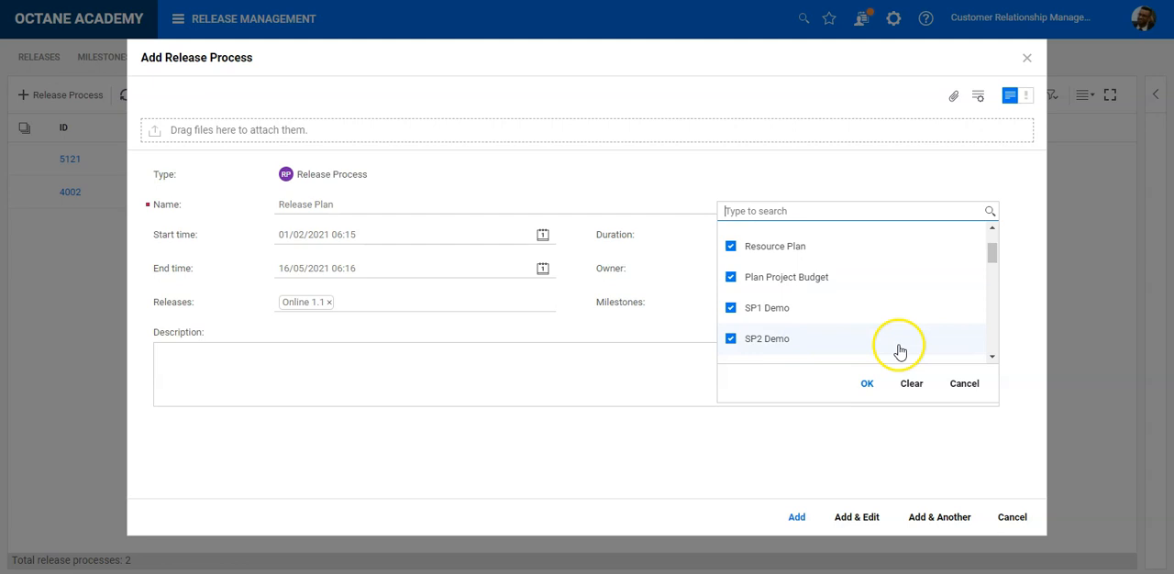
scroll(807, 269, down, 1)
scroll(807, 280, up, 1)
scroll(807, 288, up, 2)
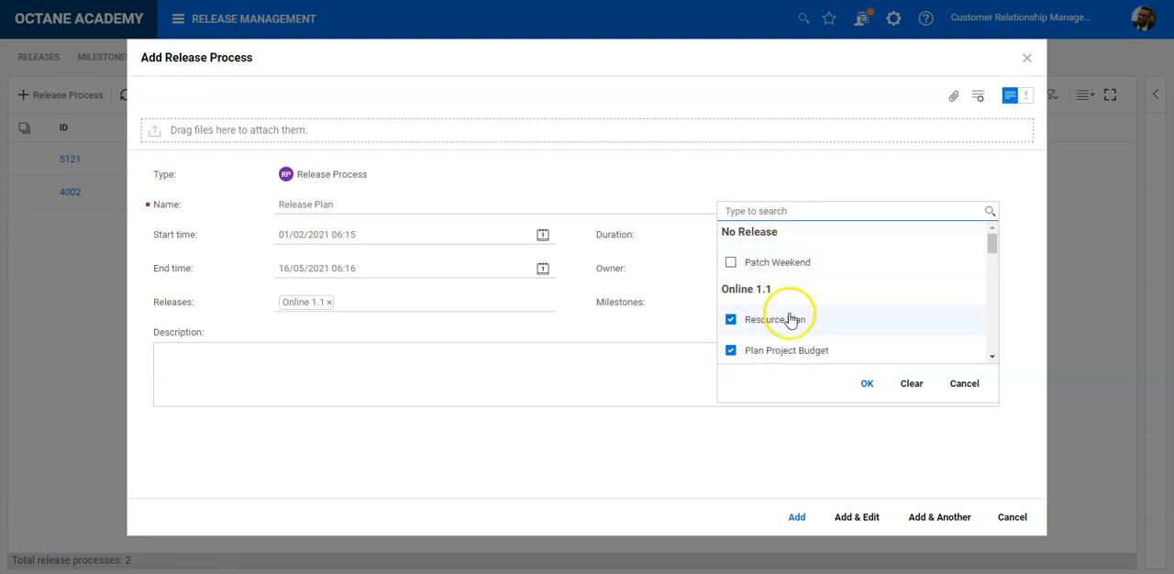
click(873, 385)
- Add the Release Plan process to the list of release processes, leaving its description empty
click(686, 390)
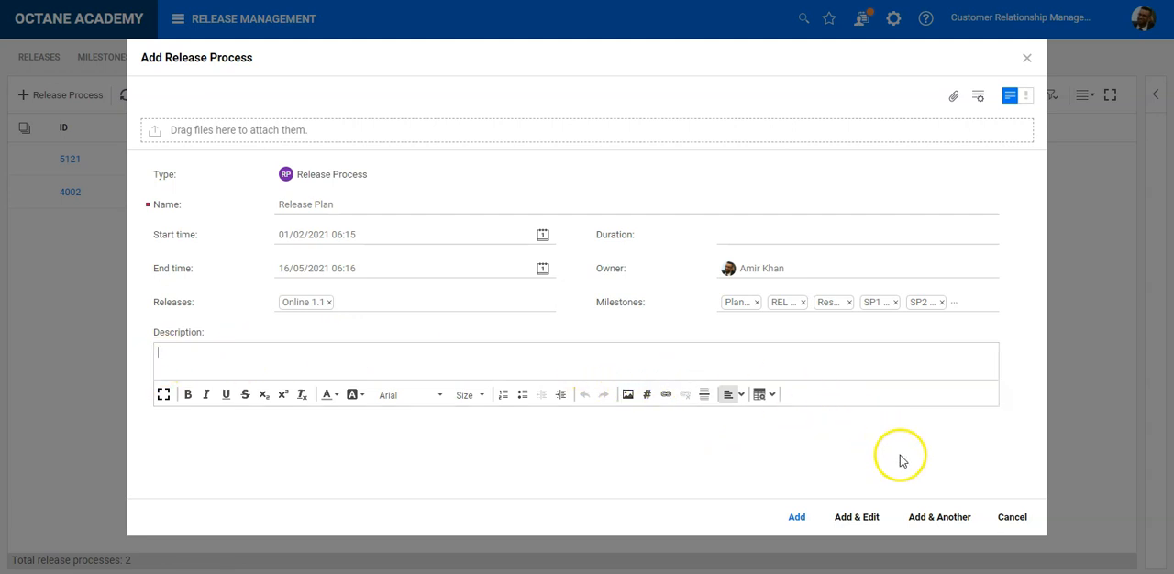
click(799, 520)
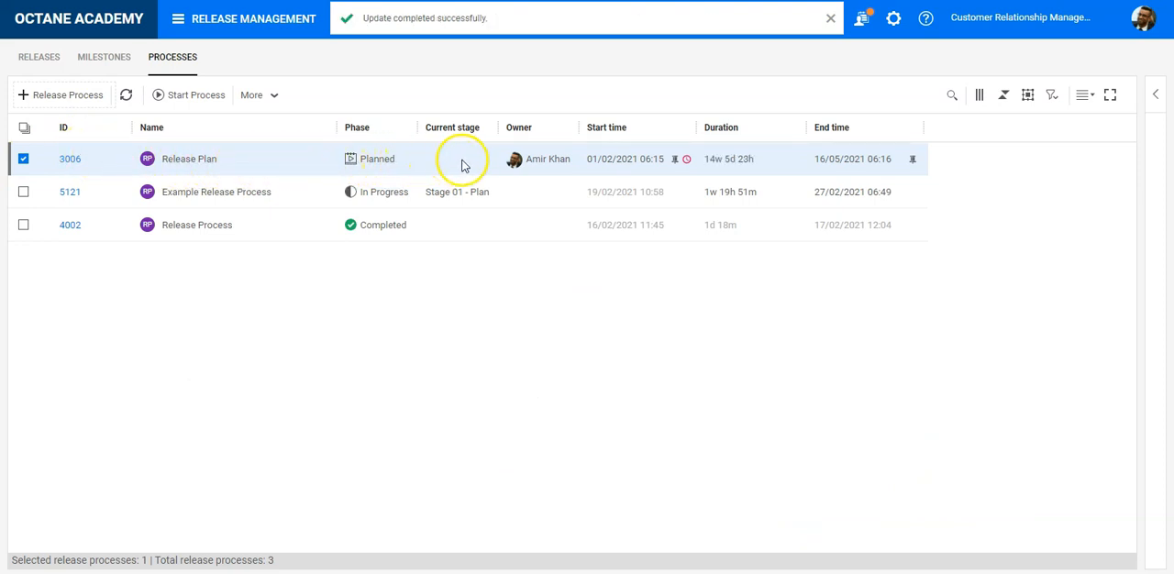
mouse_move(688, 163)
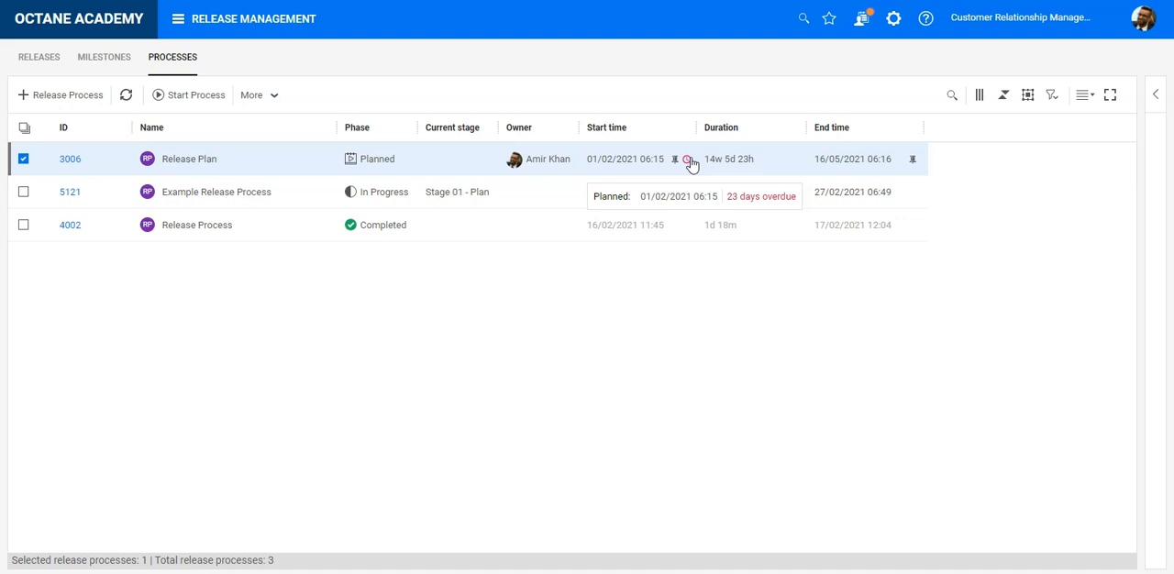
- Open the Release Plan process, close its comments and review its details before returning to the process flow
click(74, 161)
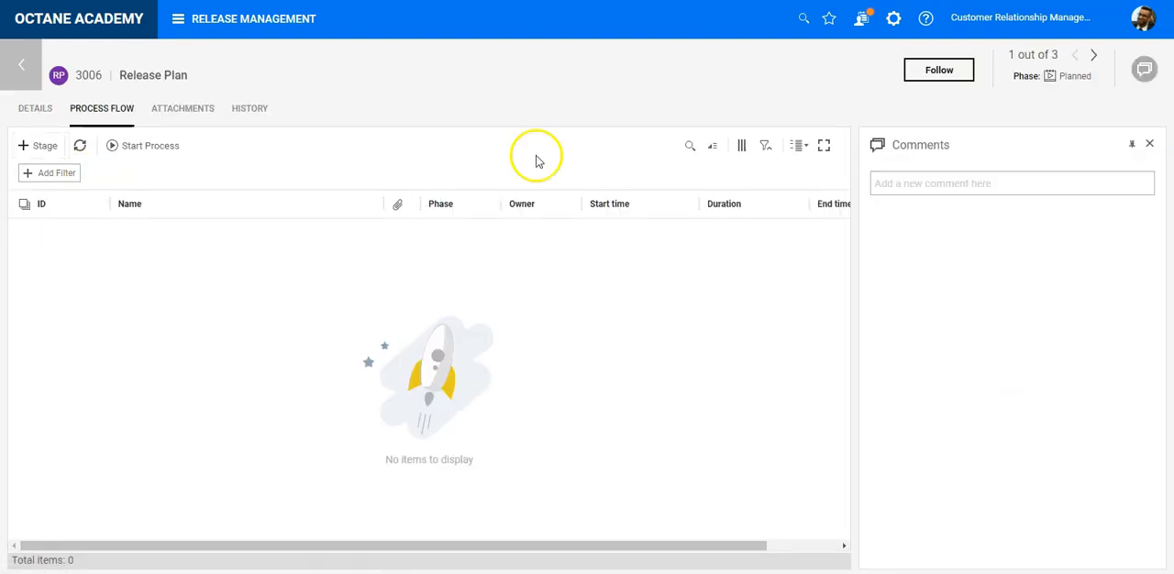
click(1151, 147)
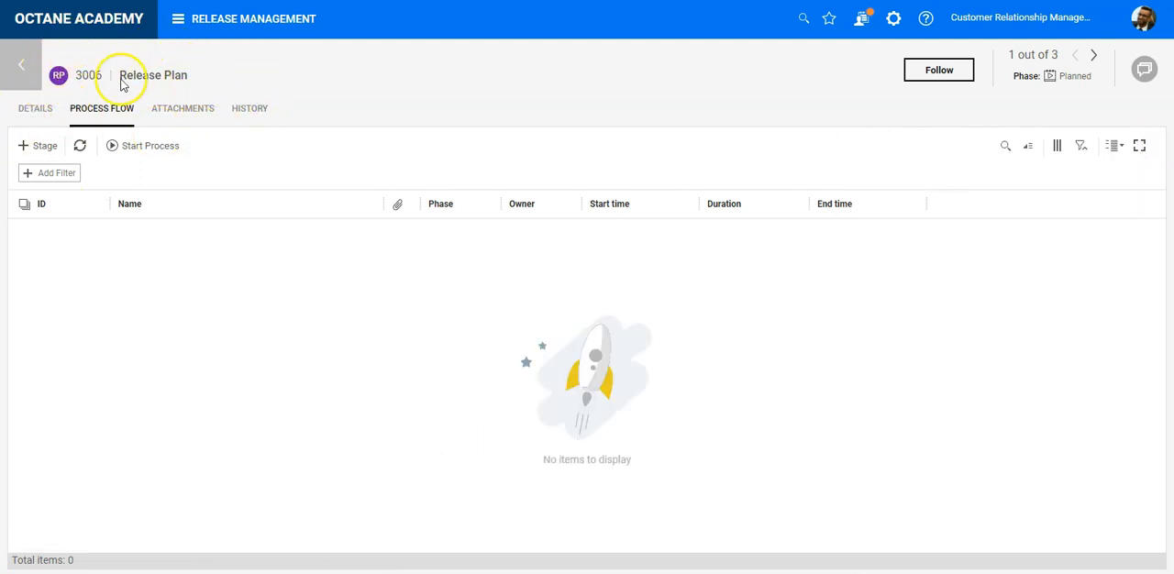
click(37, 112)
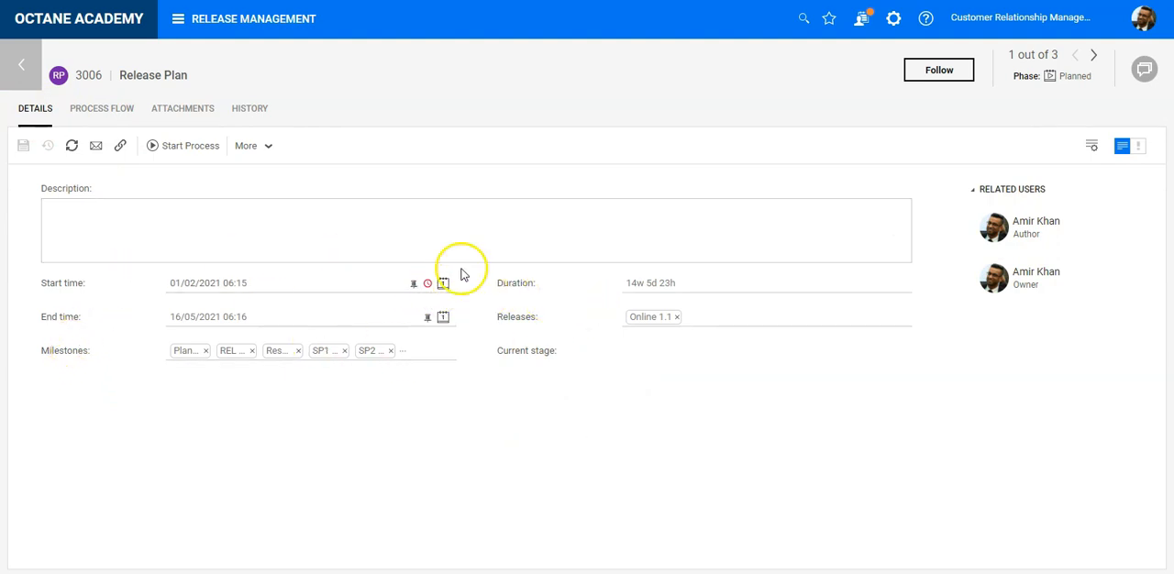
click(103, 110)
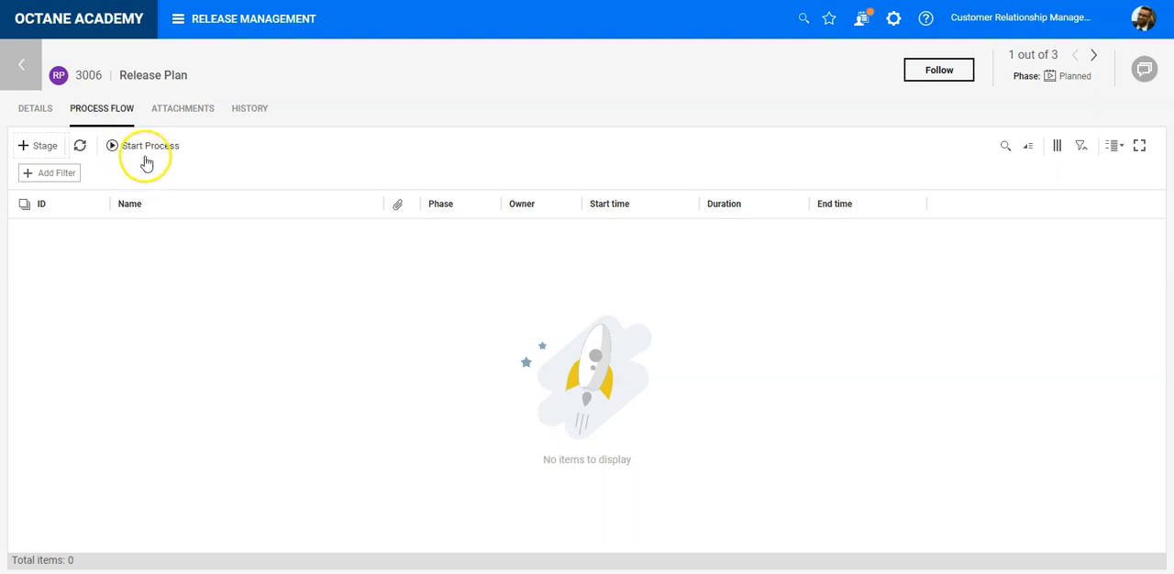
- Start a new stage in the process flow and consult the Agile Project Plan example in the PowerPoint slide show
click(46, 147)
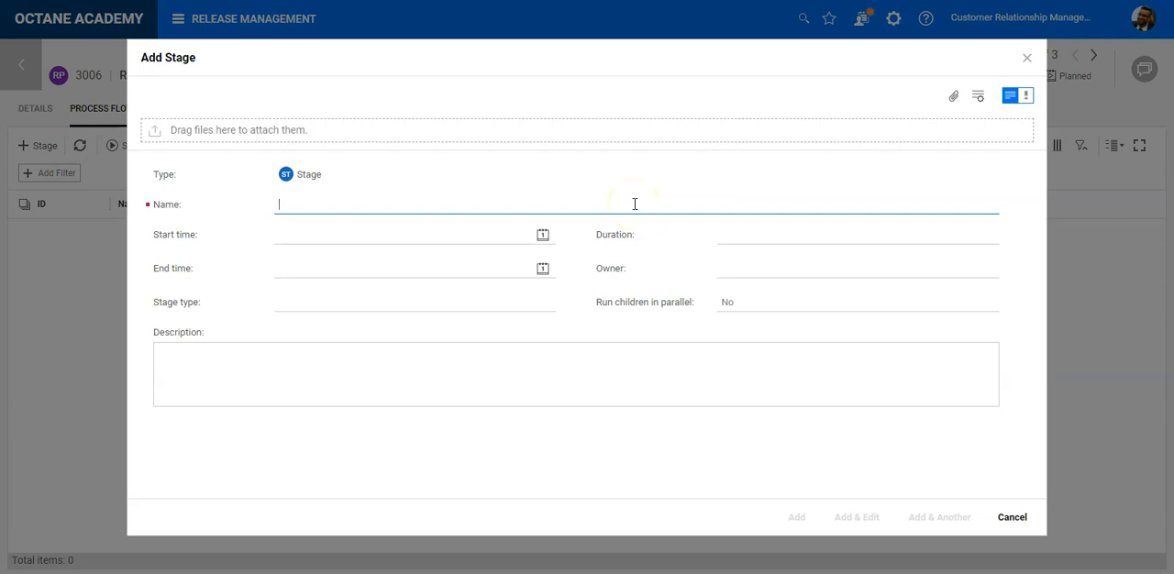
click(556, 201)
key(alt+Tab)
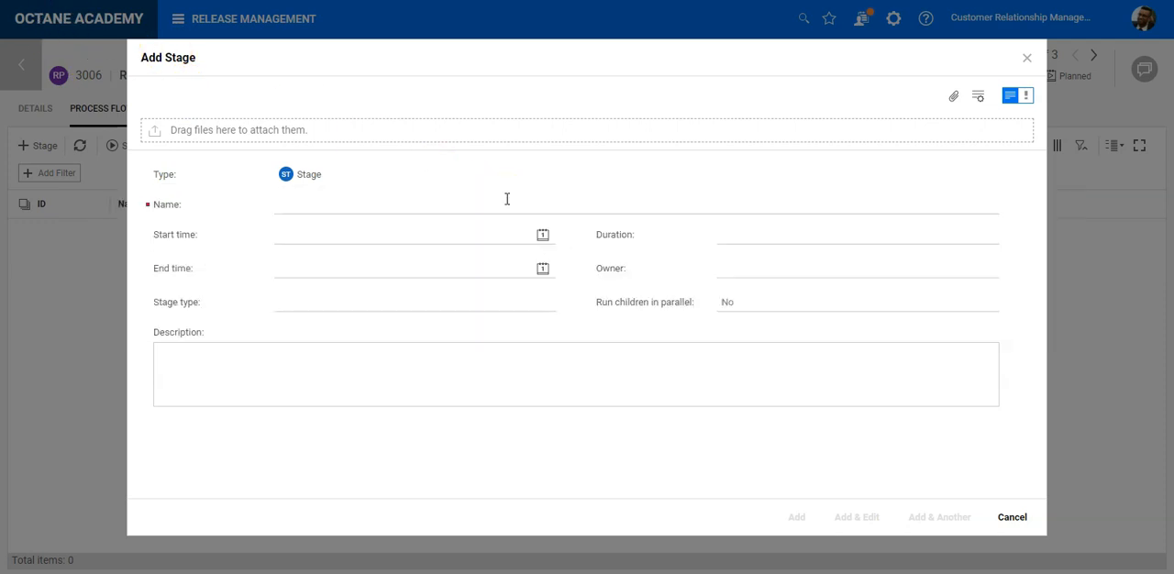
key(alt+Tab)
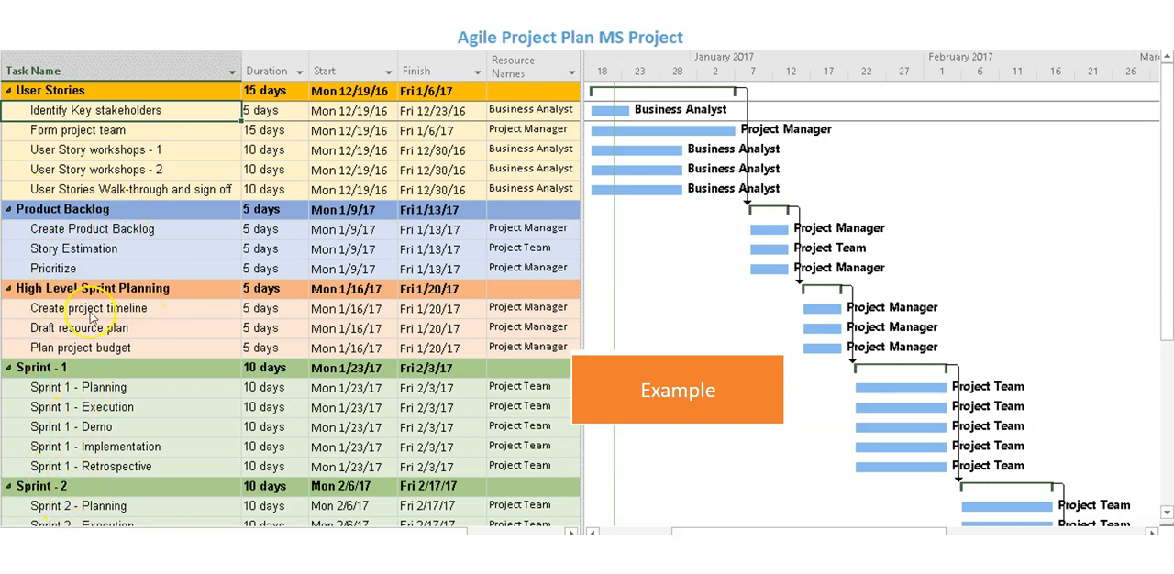
key(alt+Tab)
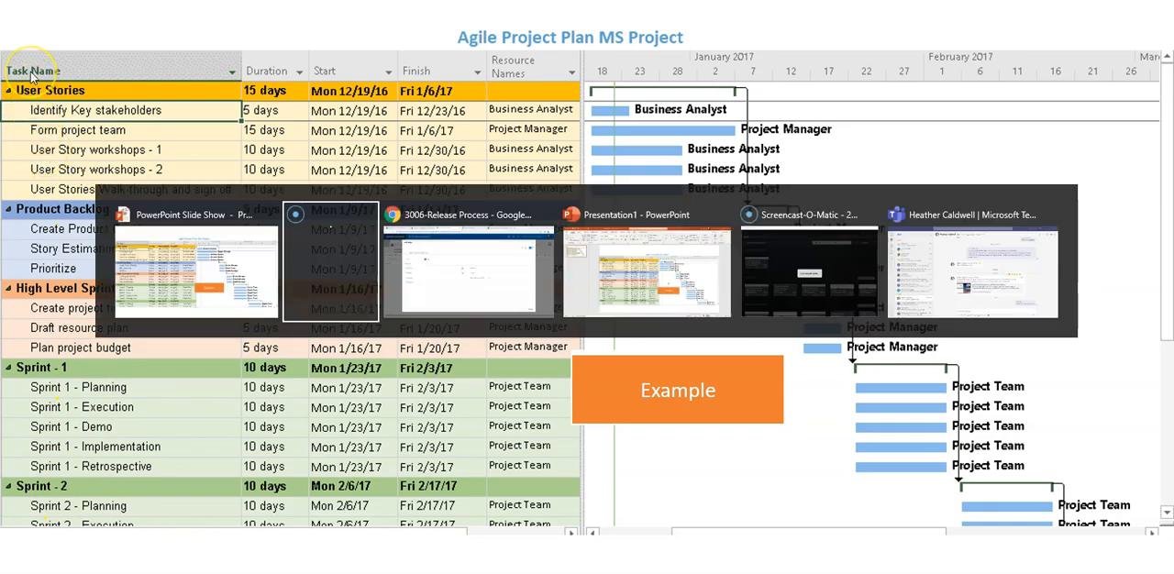
key(alt+Tab)
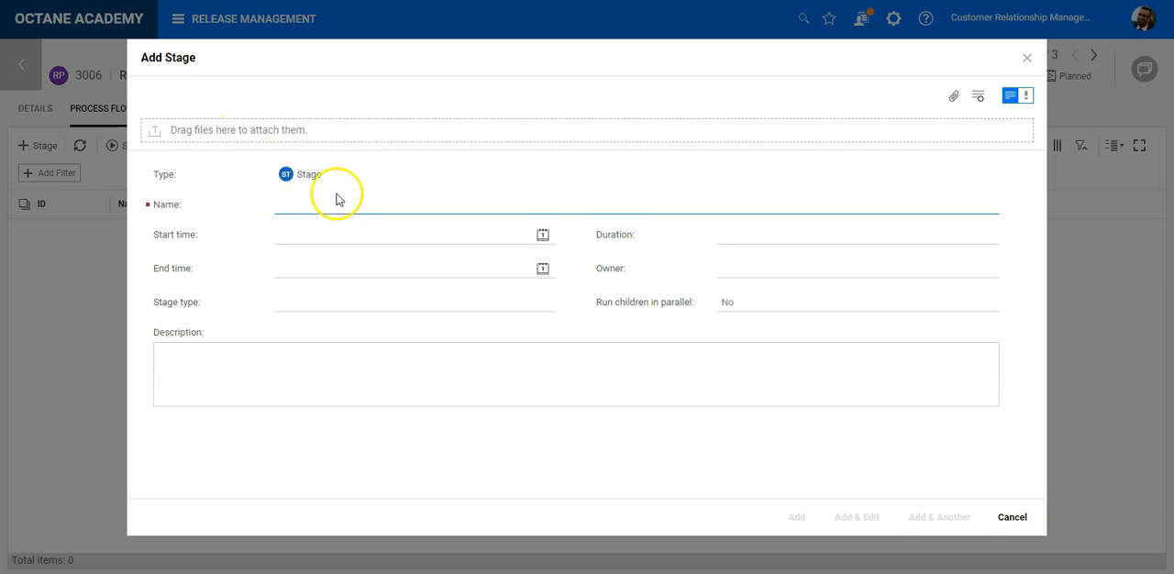
- Name the new stage Planning, with start date 01/02/2021 and end date 21/02/2021
text(Planning)
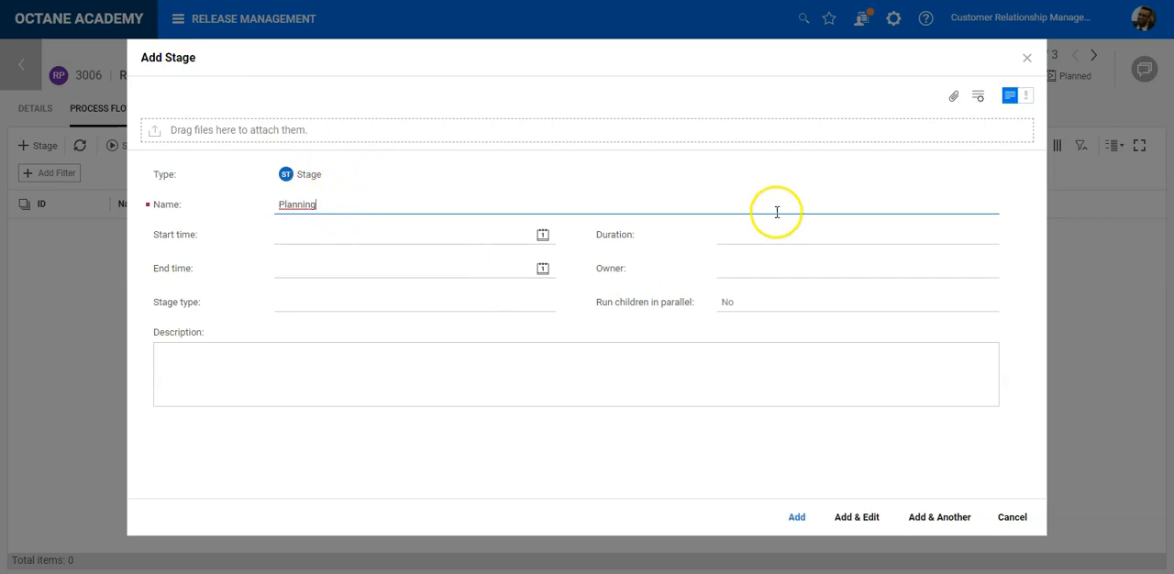
click(542, 236)
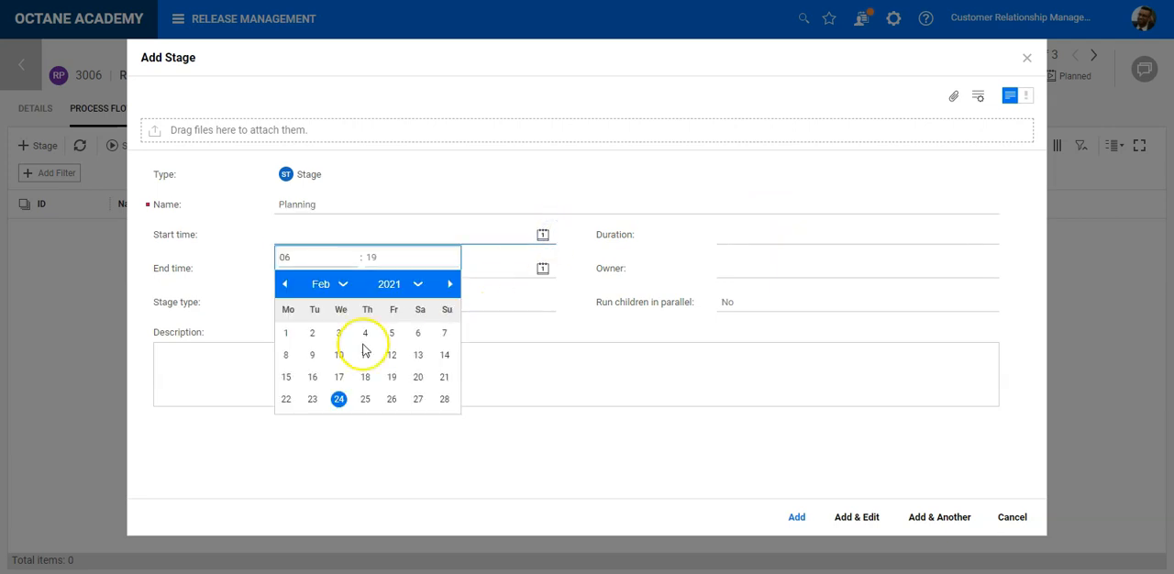
click(287, 335)
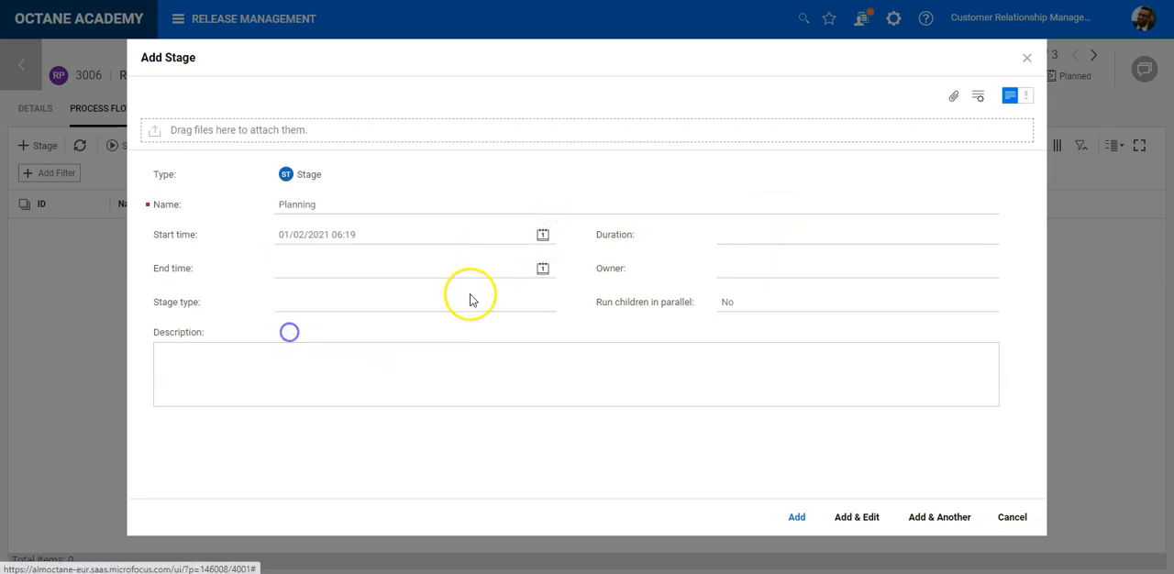
click(543, 269)
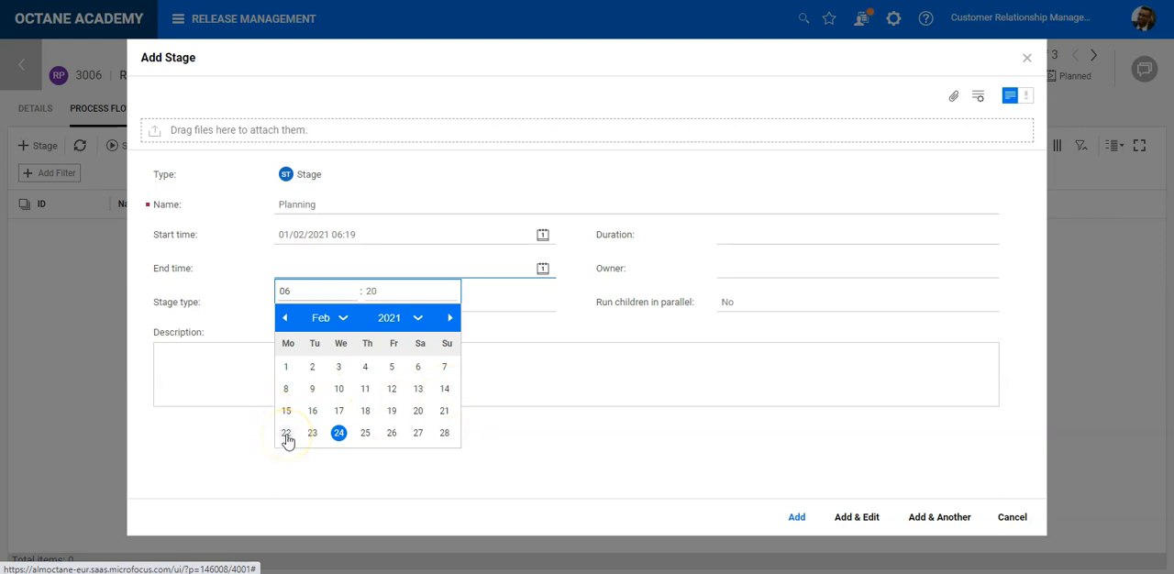
click(443, 410)
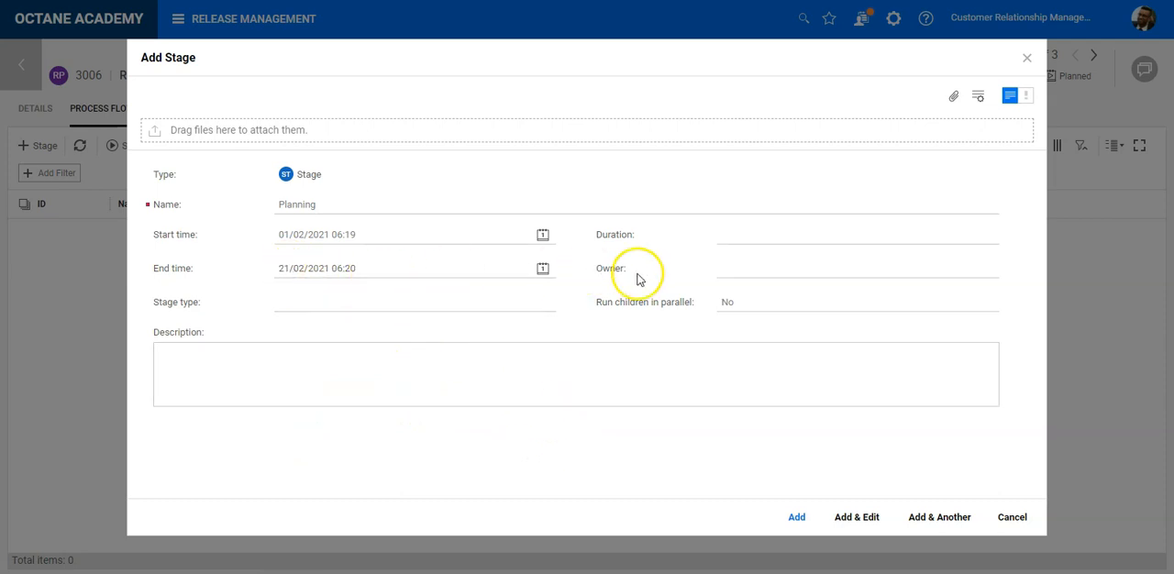
- Set the Planning stage's duration to 3 weeks, with zero days, hours and minutes
click(784, 238)
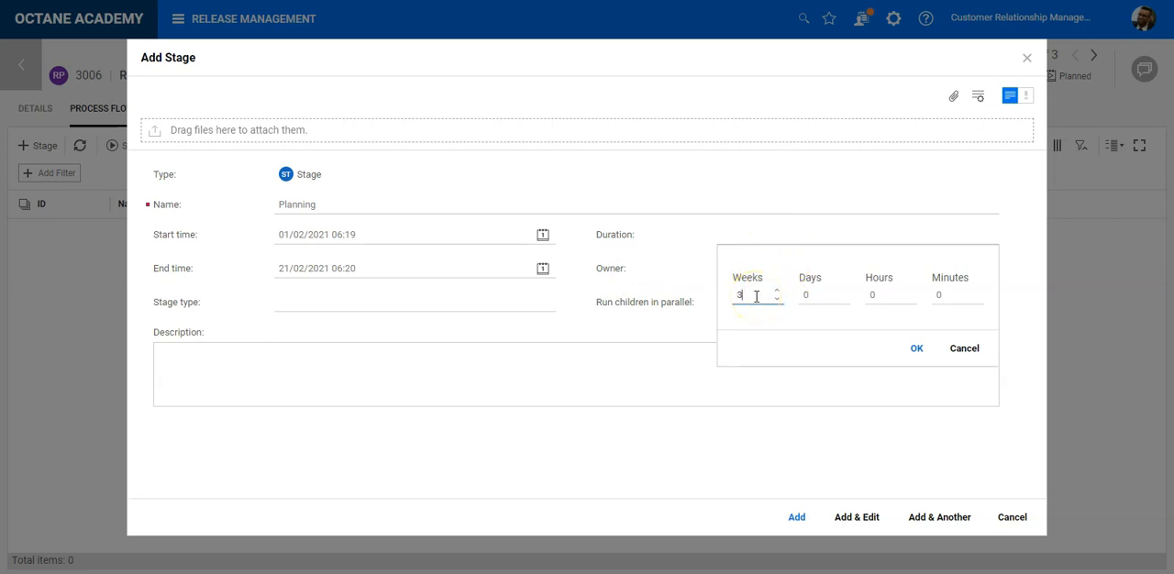
click(792, 301)
click(876, 296)
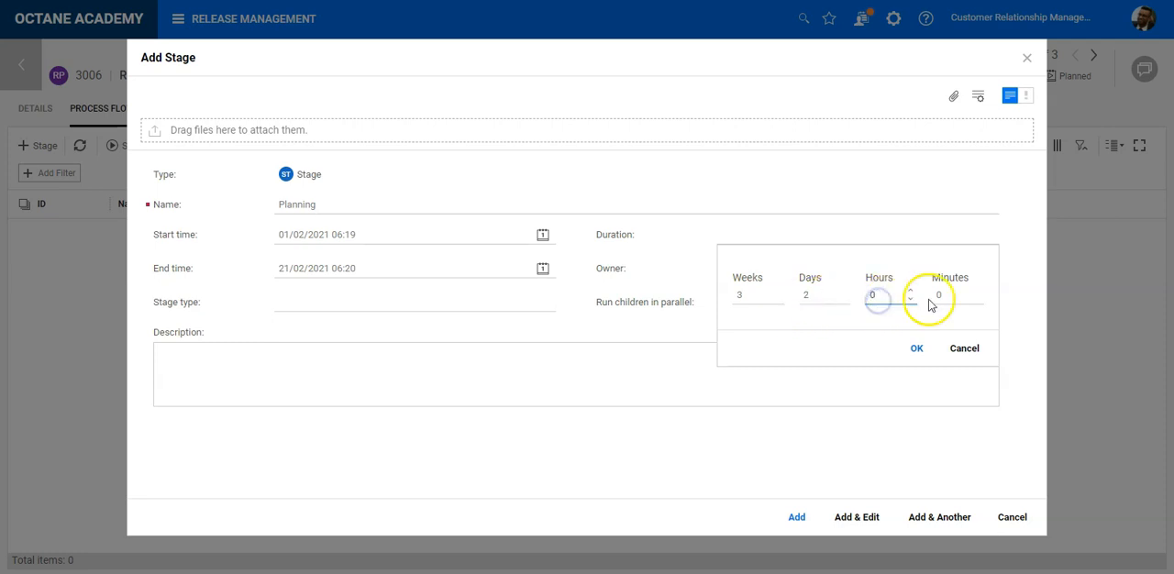
click(816, 294)
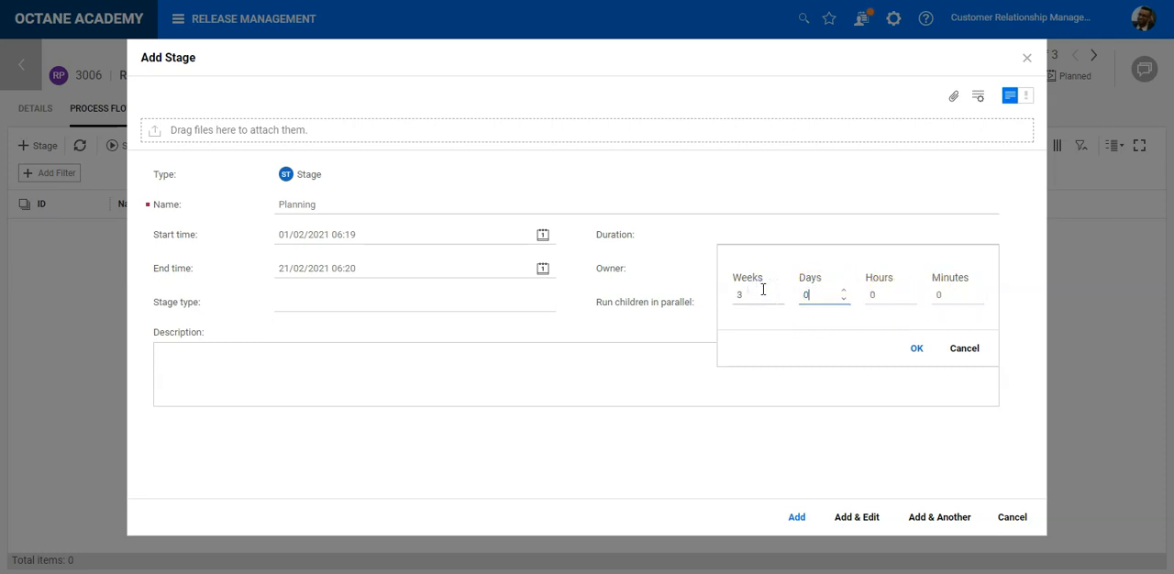
click(921, 347)
click(745, 403)
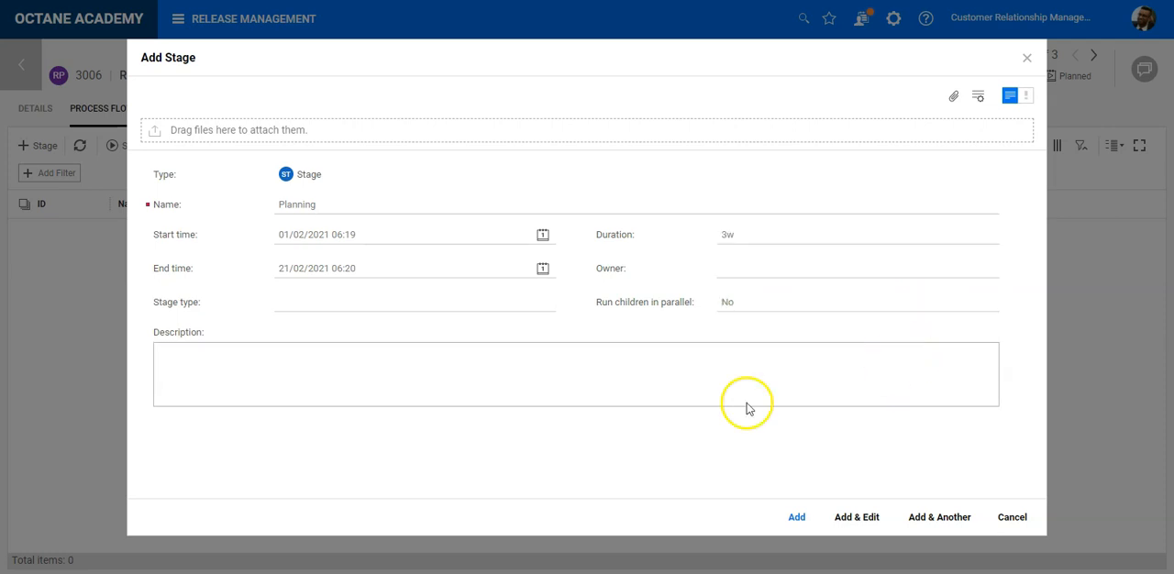
- Set the Planning stage's type to Plan with Run children in parallel at No, and add it while continuing with another stage
click(778, 305)
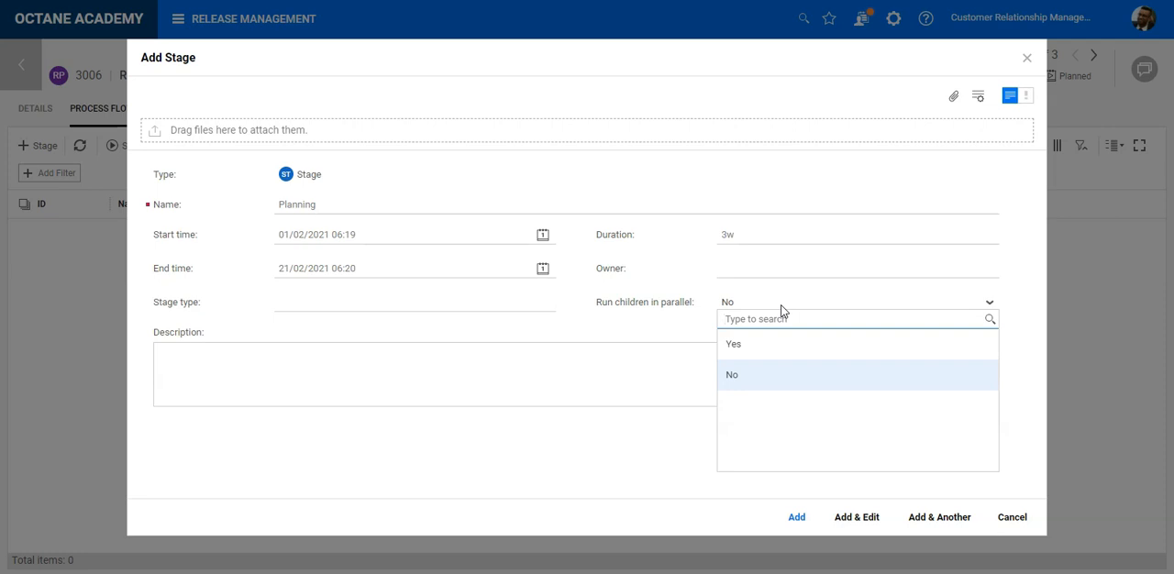
click(744, 376)
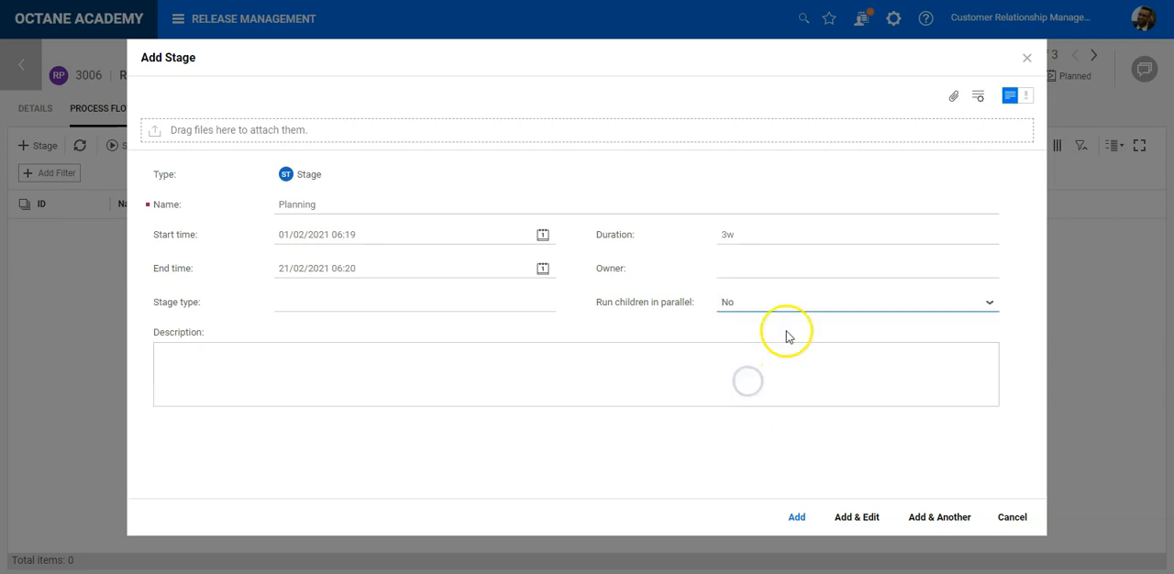
click(520, 305)
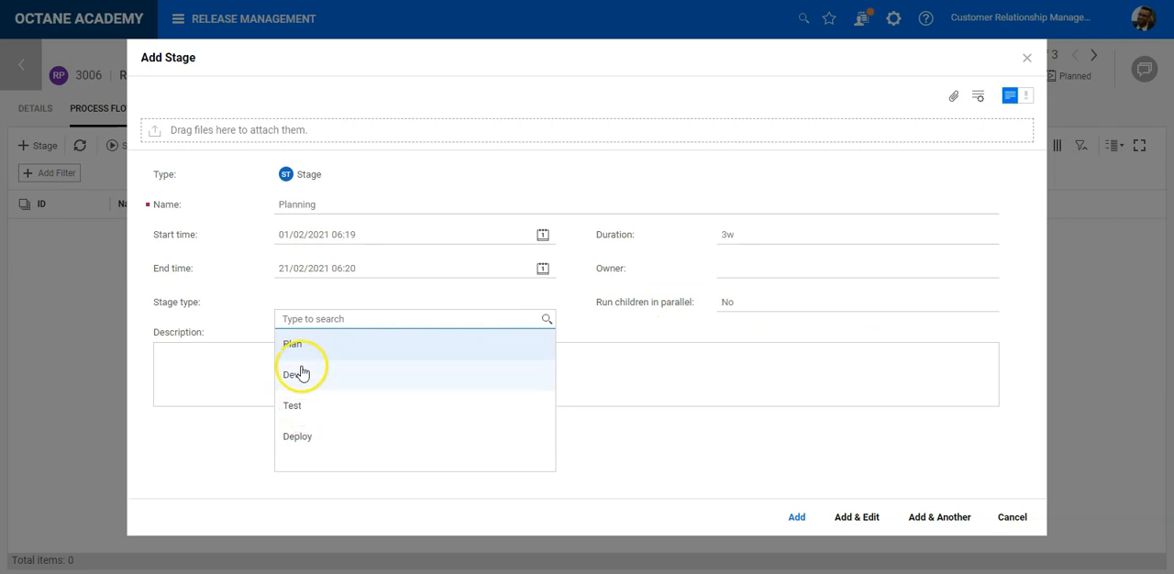
click(302, 349)
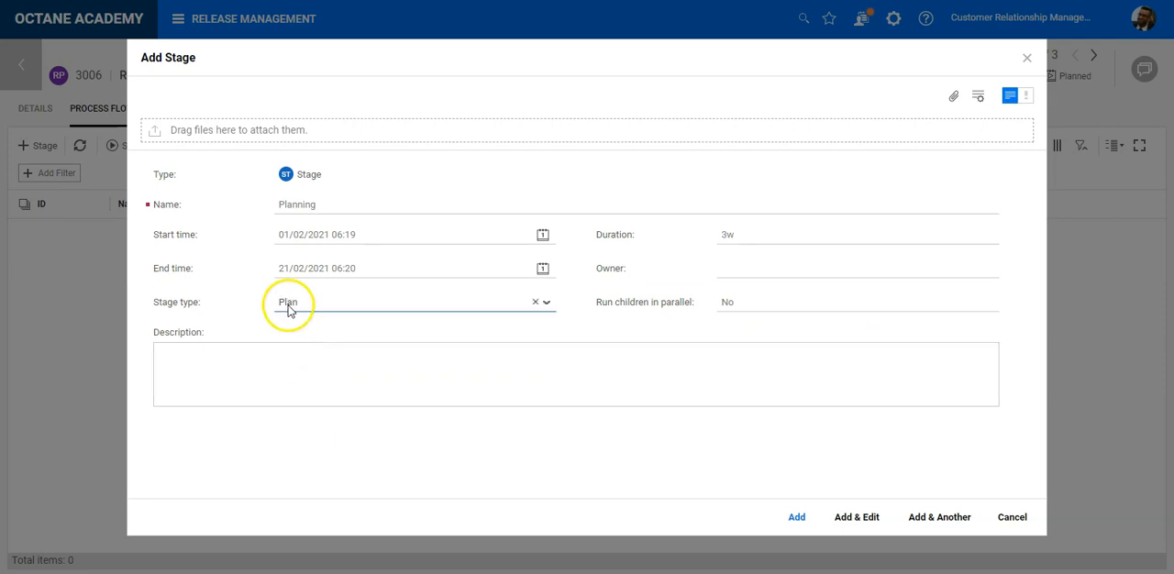
click(353, 307)
click(353, 308)
click(350, 305)
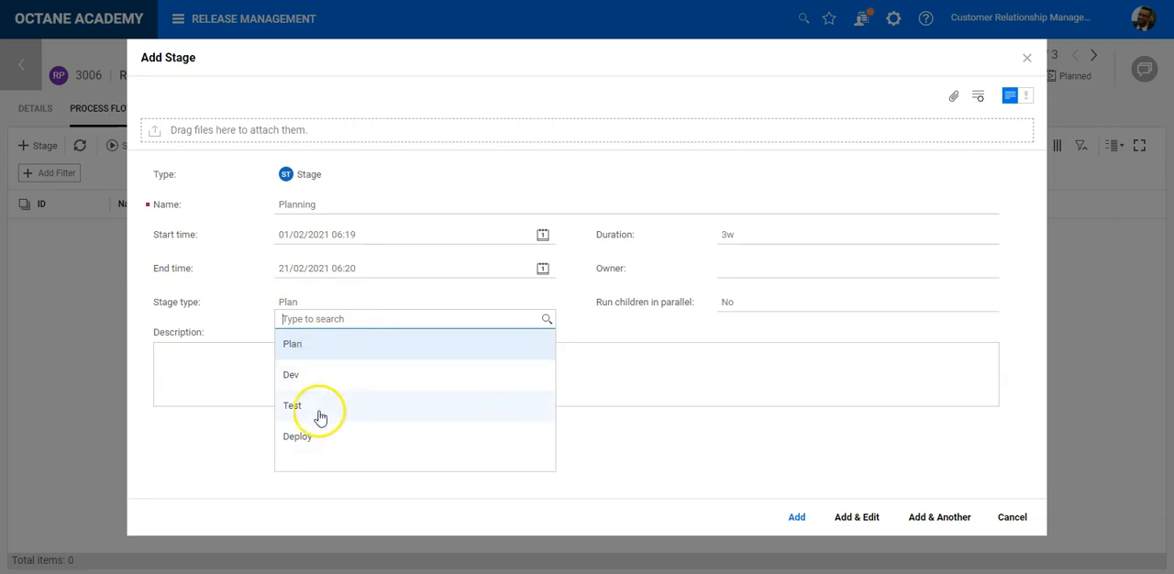
click(694, 400)
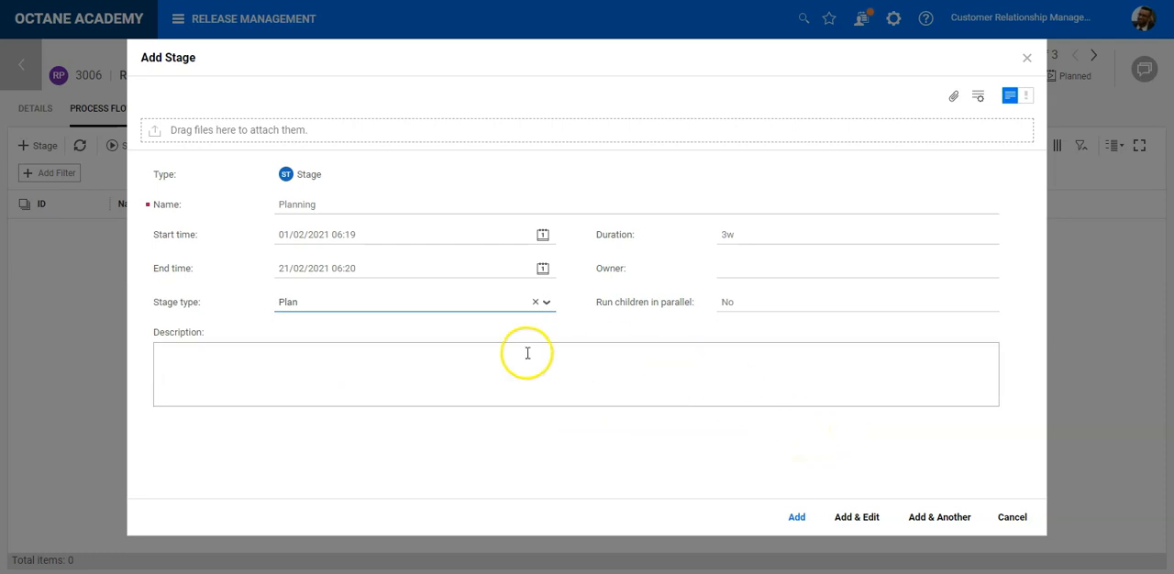
click(921, 521)
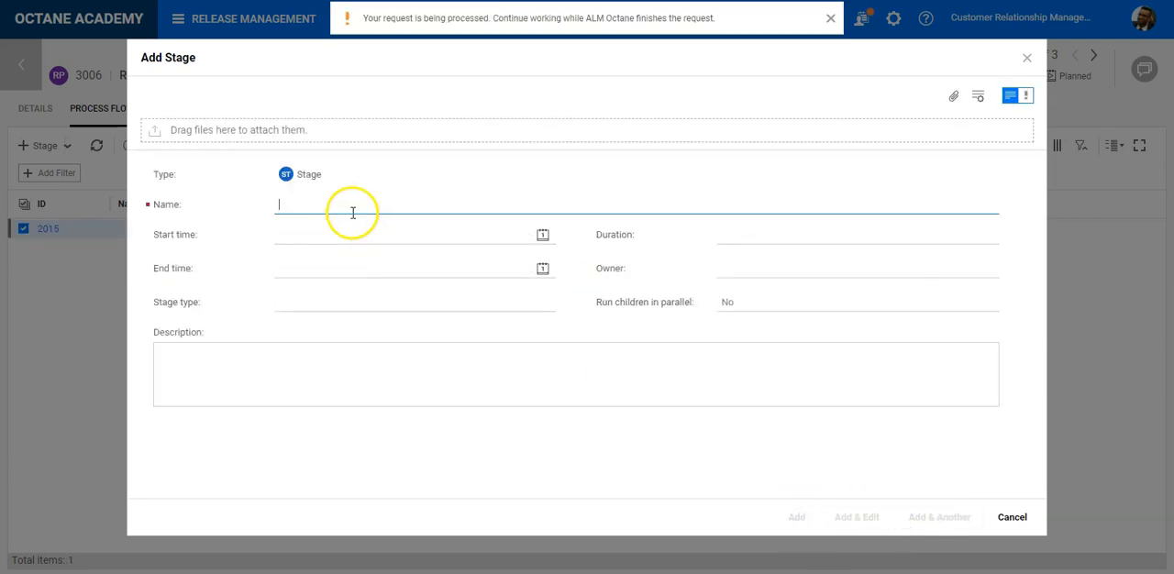
- Name the second stage Develop, with start date 22/02/2021 and end date 25/04/2021
text(Develop)
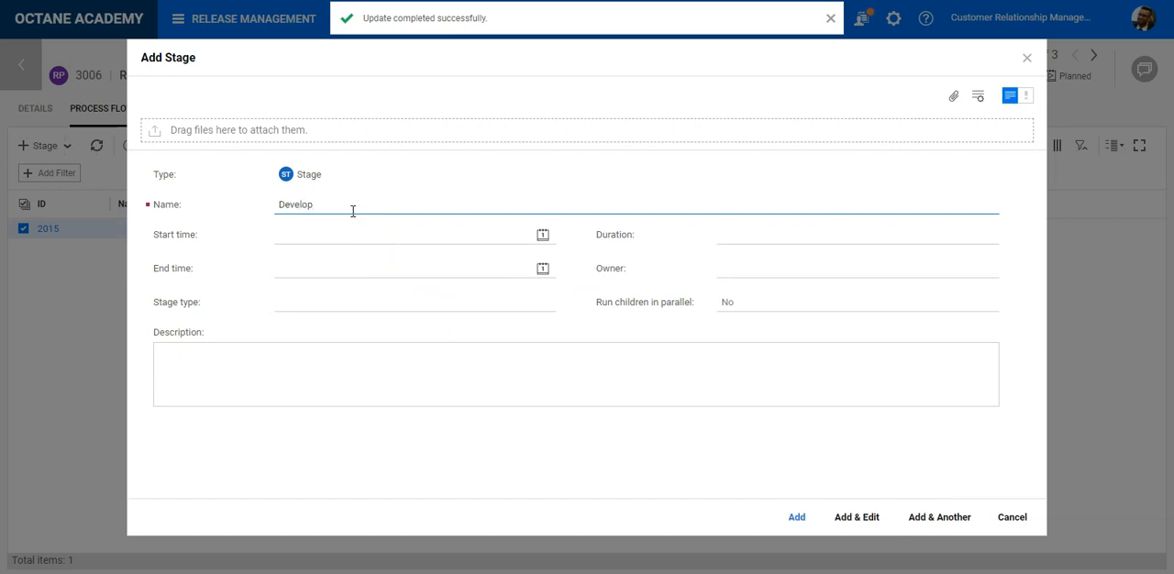
click(542, 235)
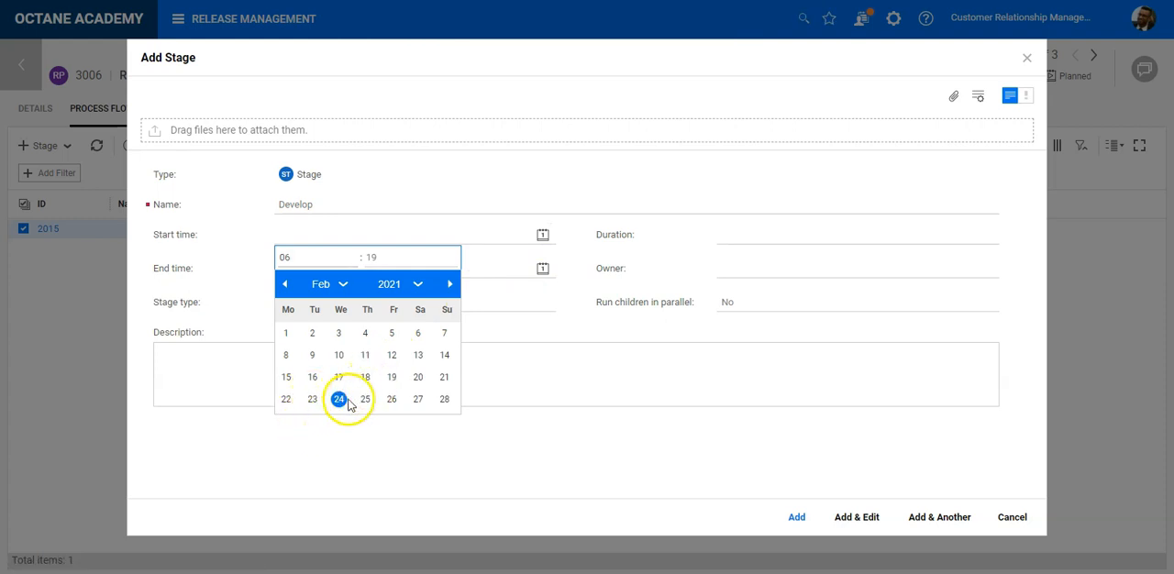
click(286, 400)
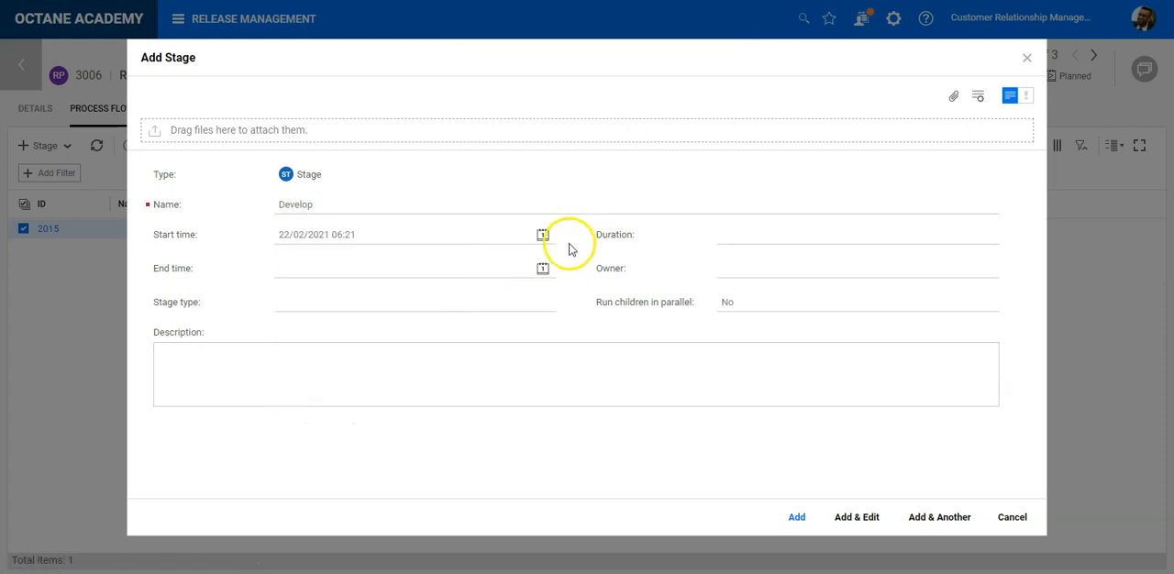
click(543, 269)
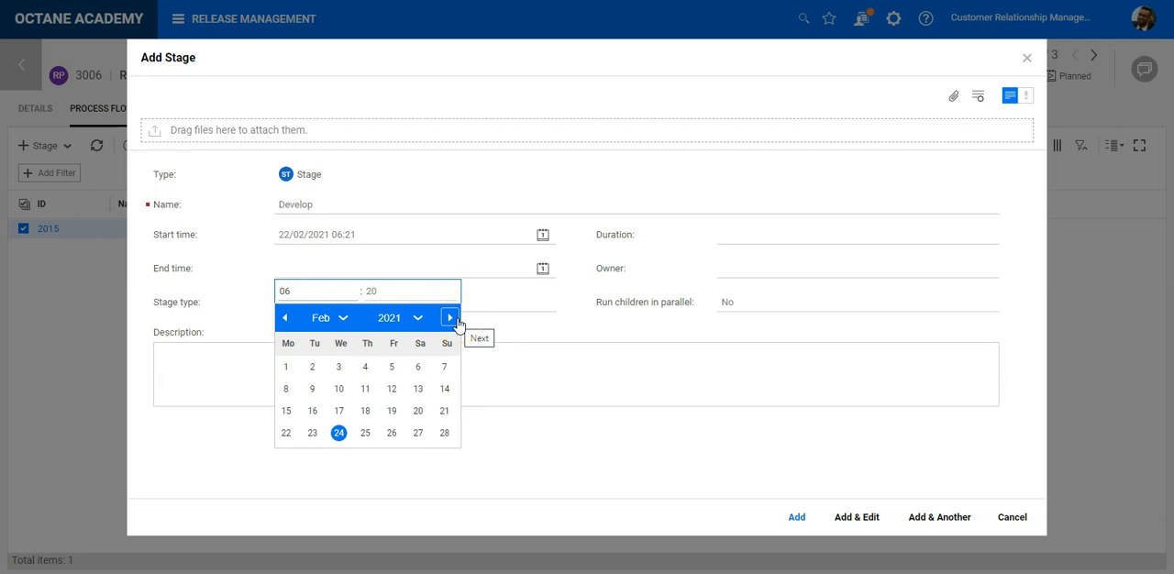
click(450, 318)
click(451, 318)
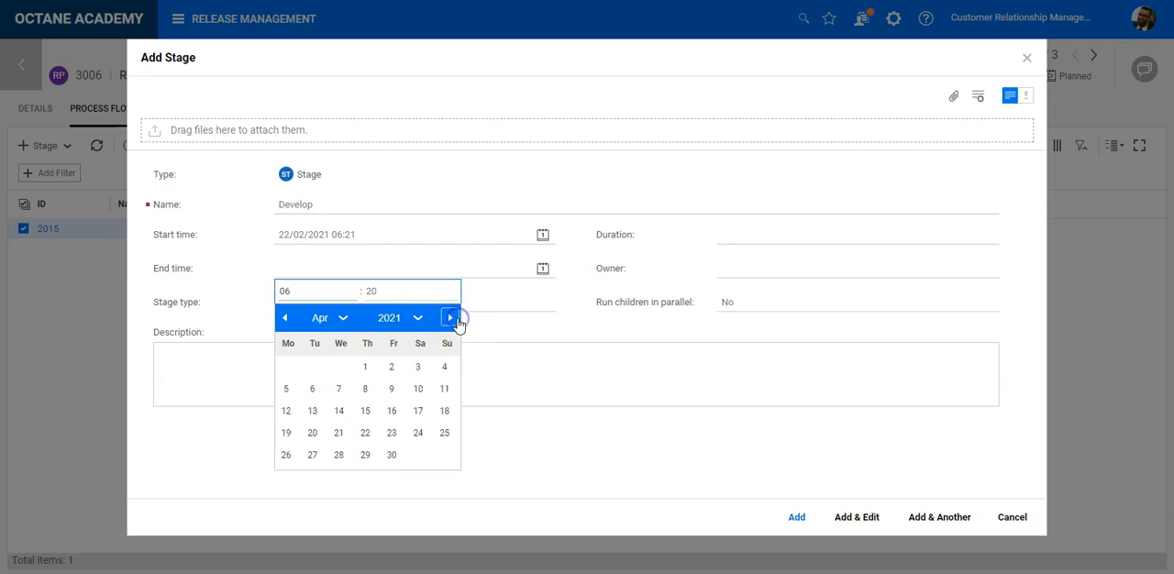
click(445, 434)
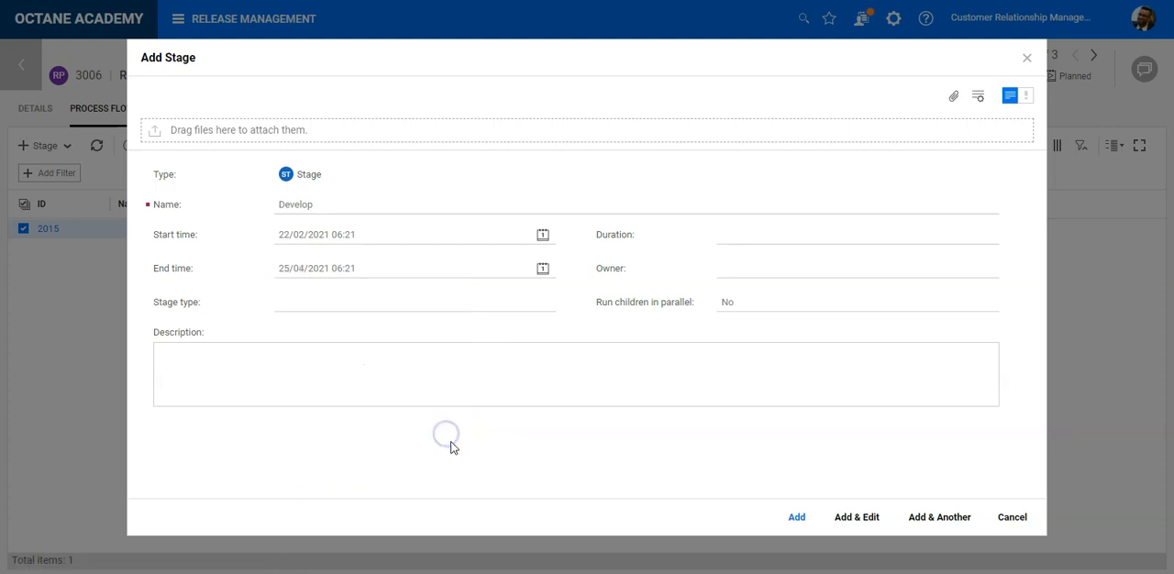
- Set the Develop stage's type to Dev and keep Run children in parallel at No
click(322, 306)
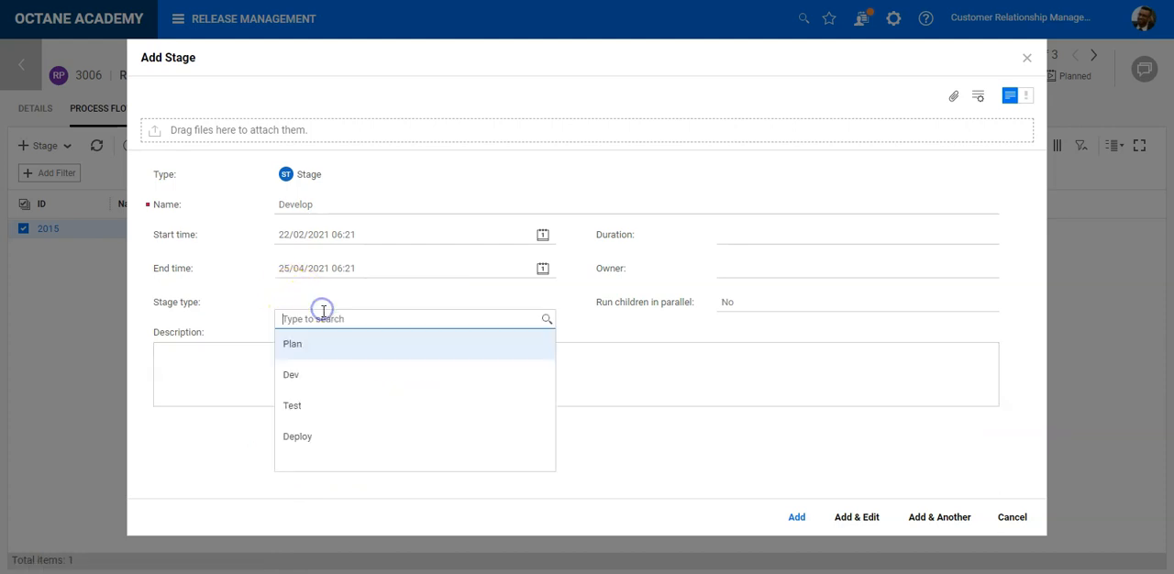
click(308, 378)
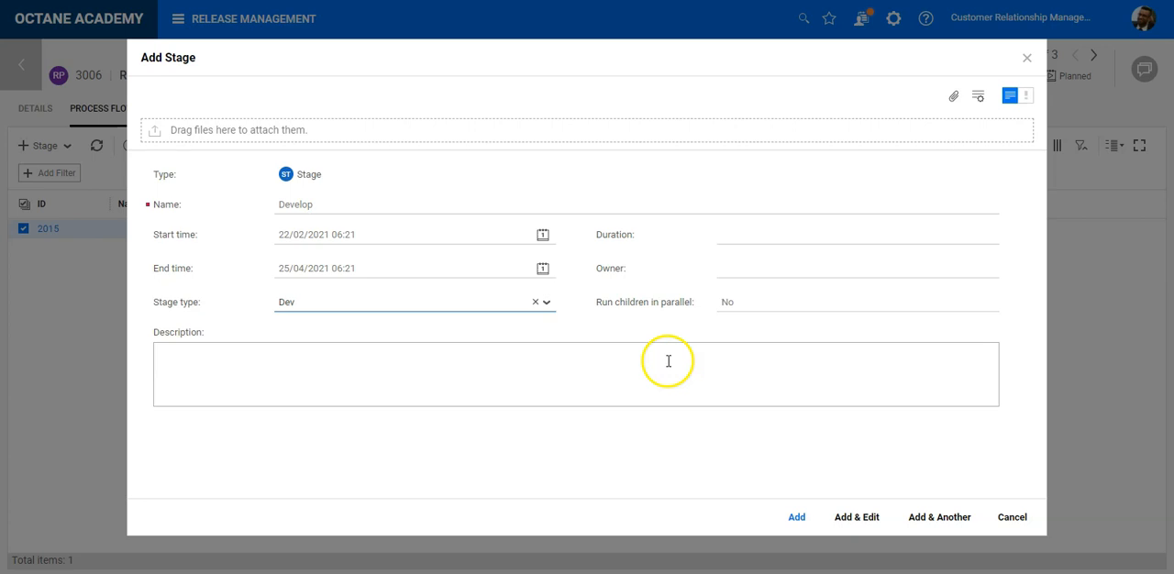
click(779, 306)
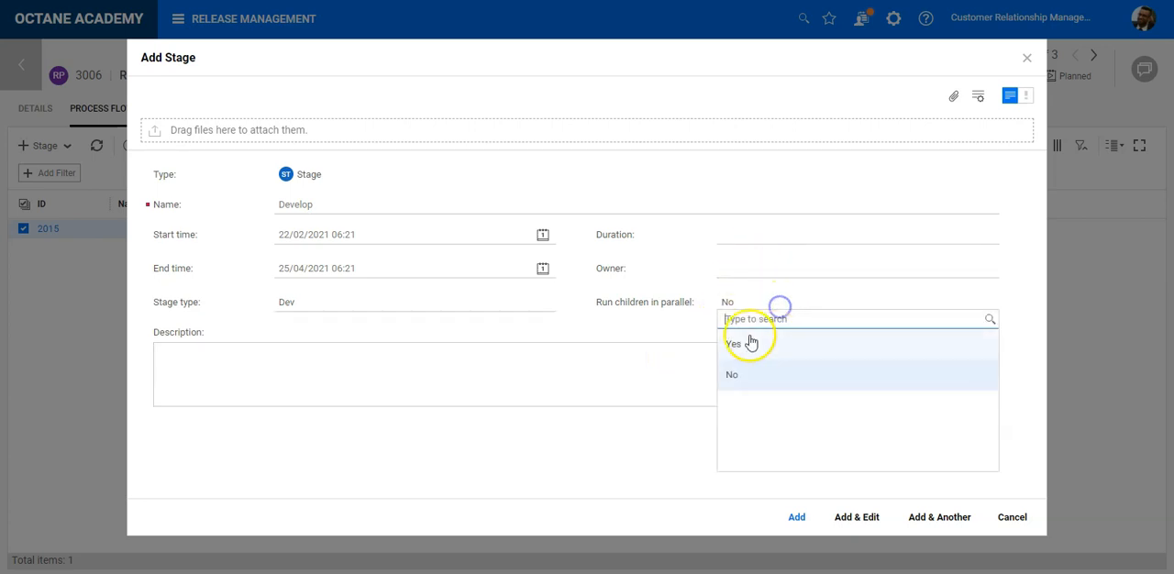
click(674, 368)
- Set the Develop stage's duration to 11 weeks
click(770, 243)
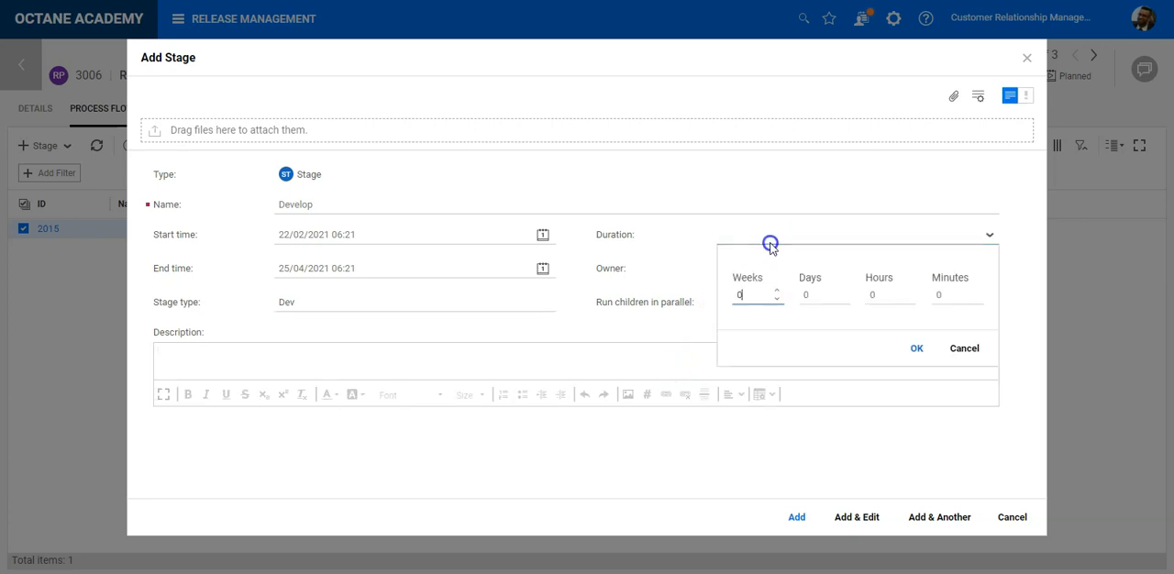
click(747, 296)
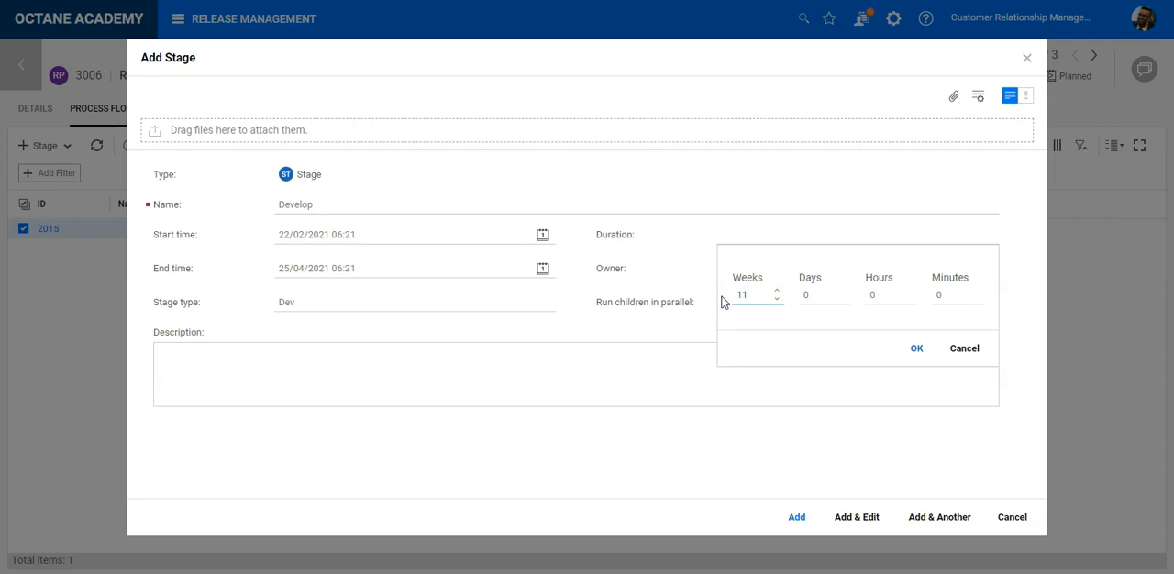
click(916, 349)
- Assign an owner to the Develop stage from the user list and add it while continuing with another stage
click(742, 269)
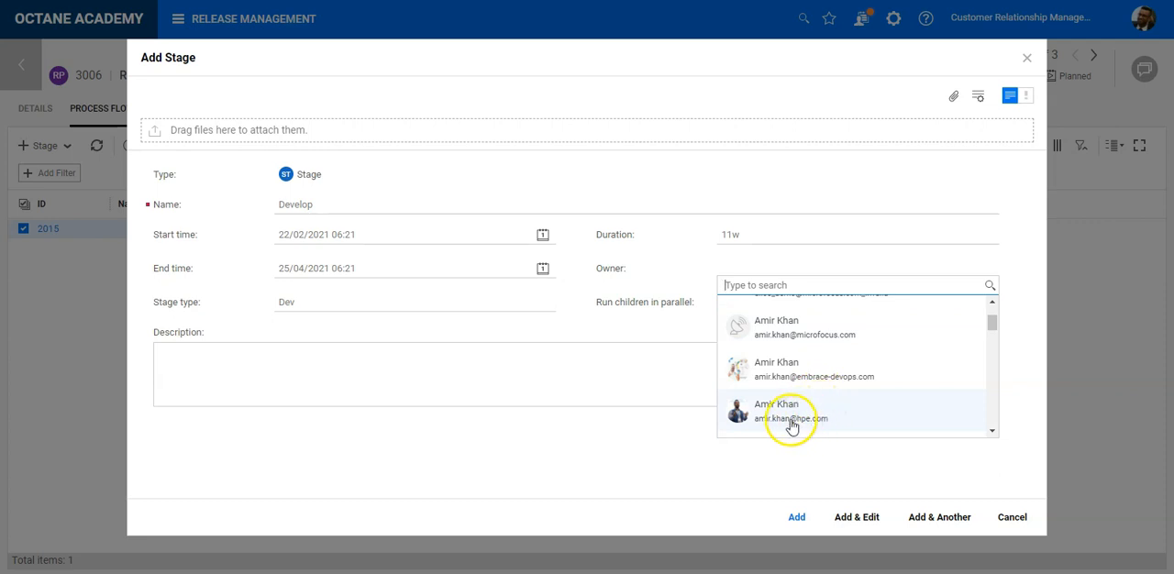
scroll(791, 422, down, 3)
click(791, 317)
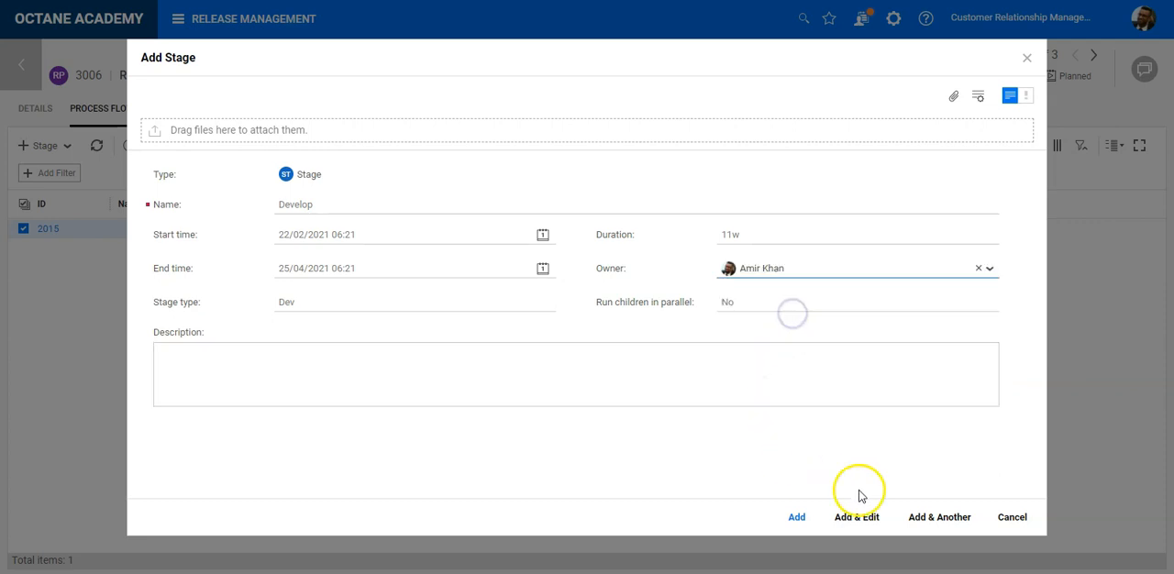
click(918, 519)
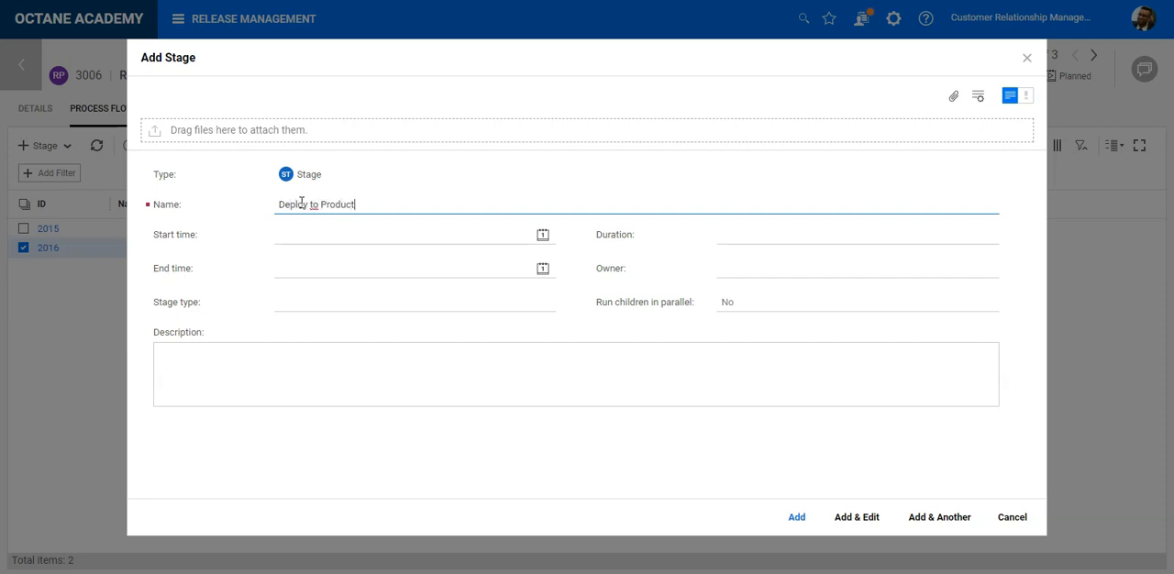
- Name the third stage Deploy to Production, with start date 26/04/2021 and end date 30/04/2021
click(542, 235)
click(450, 284)
click(451, 284)
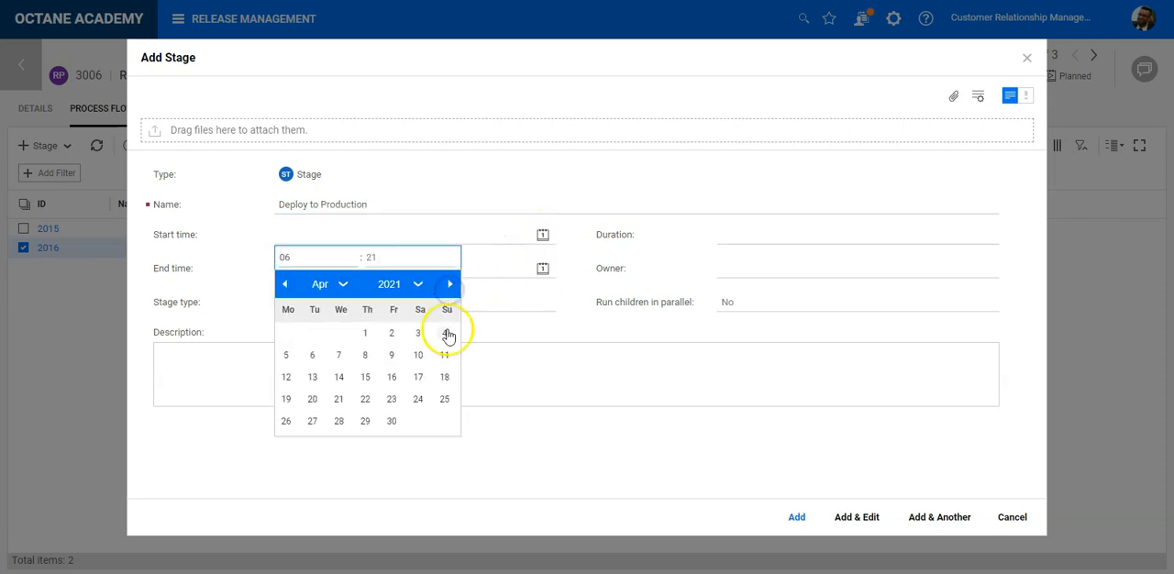
click(285, 423)
click(542, 268)
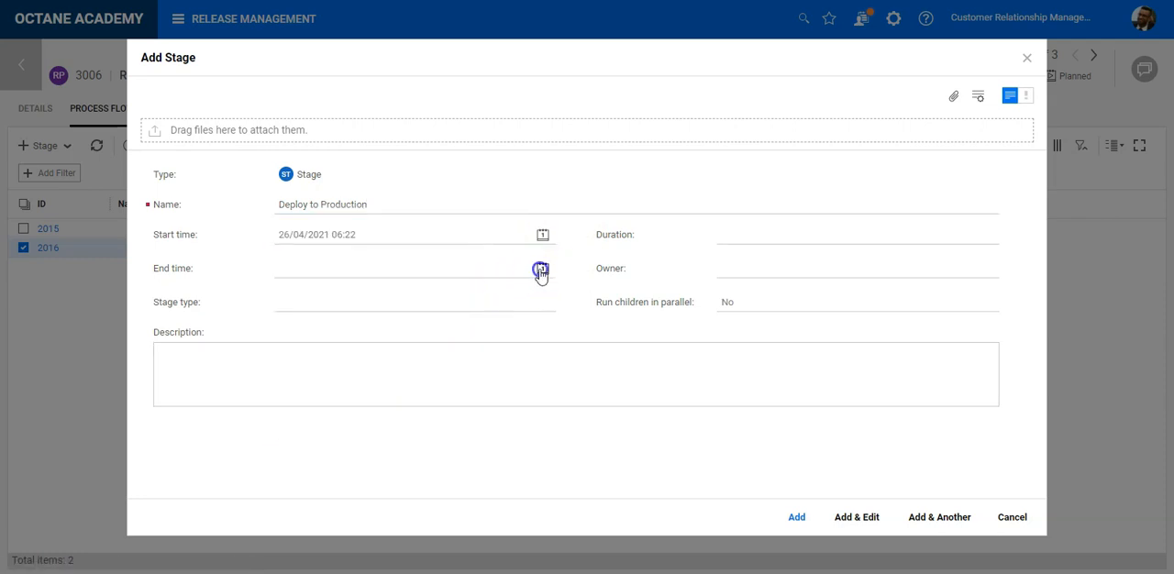
click(450, 318)
click(451, 317)
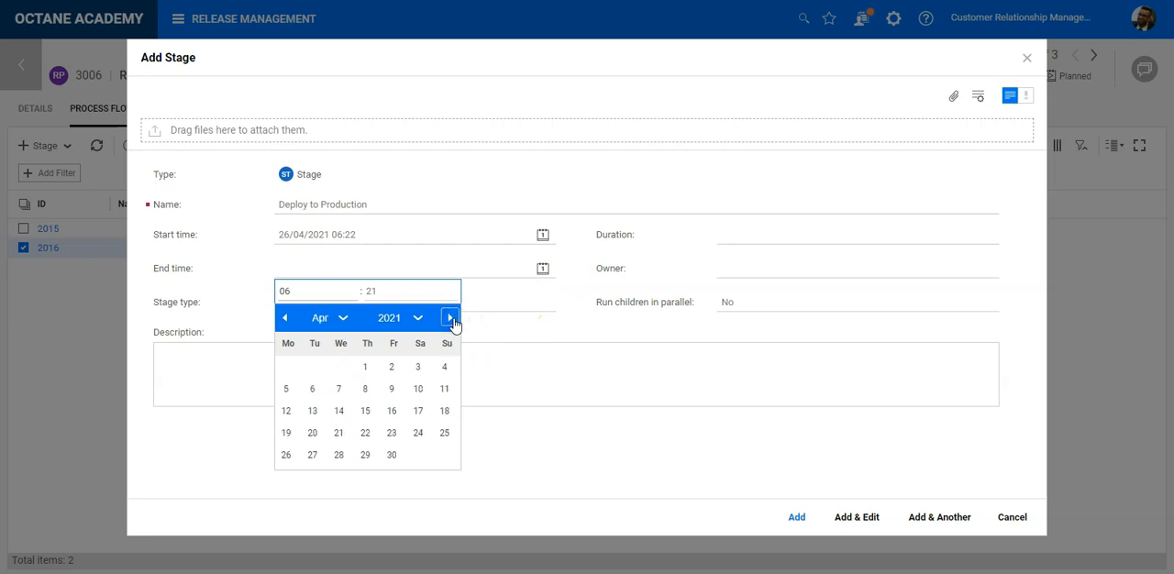
click(391, 454)
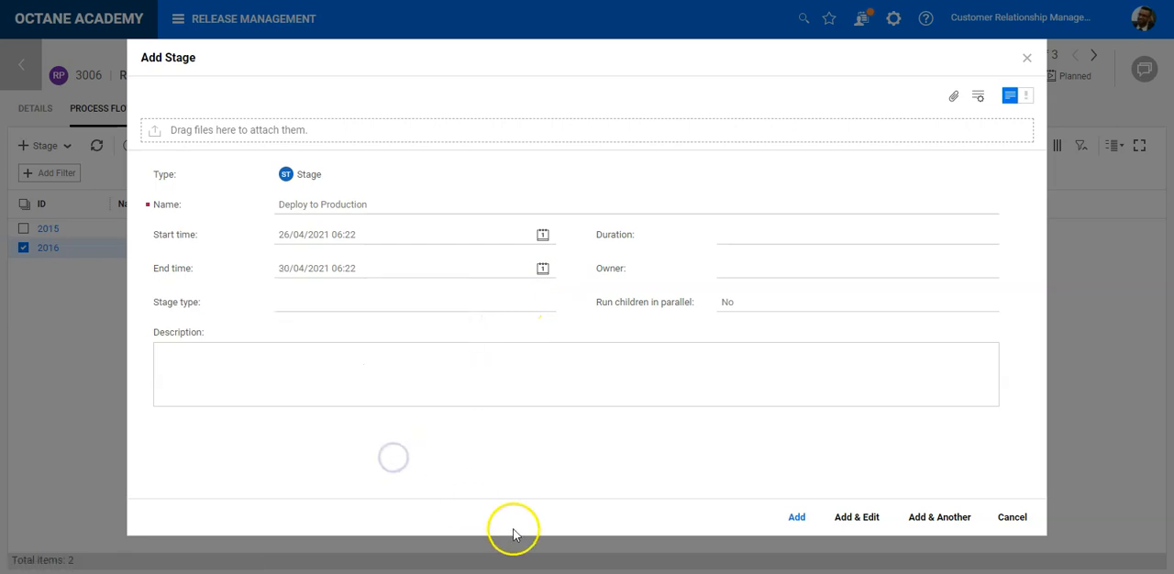
- Set the Deploy to Production stage's duration to 5 days and assign the same owner as the Develop stage
click(767, 237)
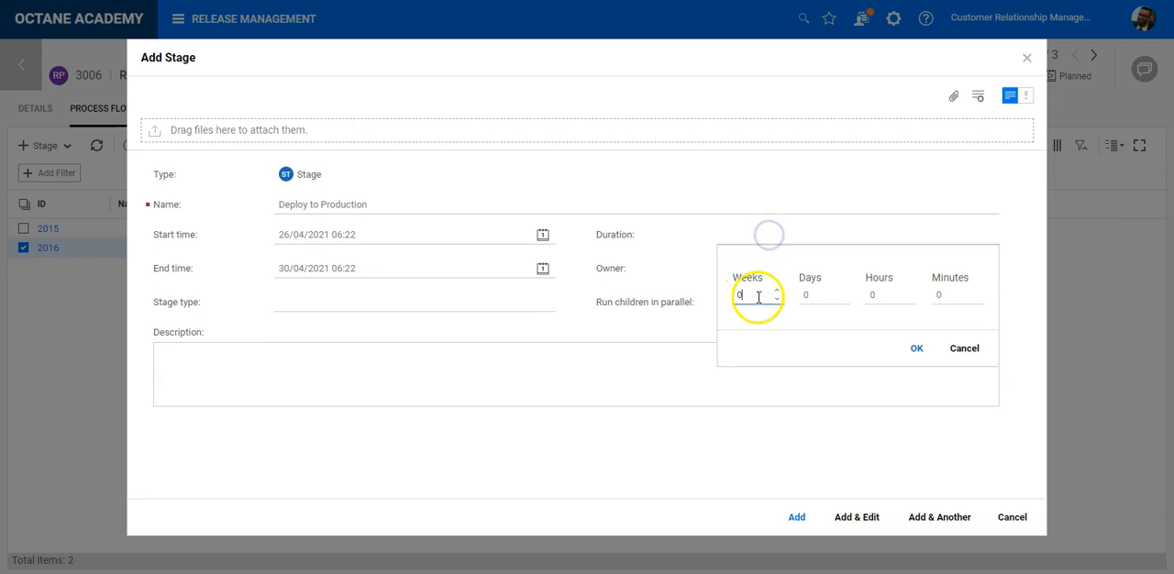
click(816, 296)
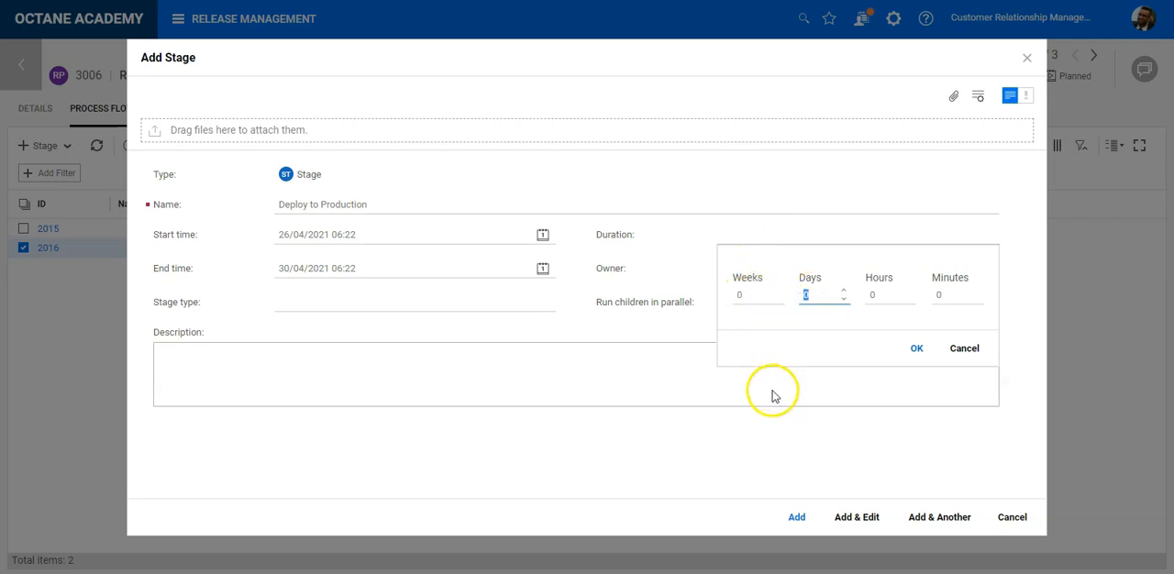
text(5)
click(914, 351)
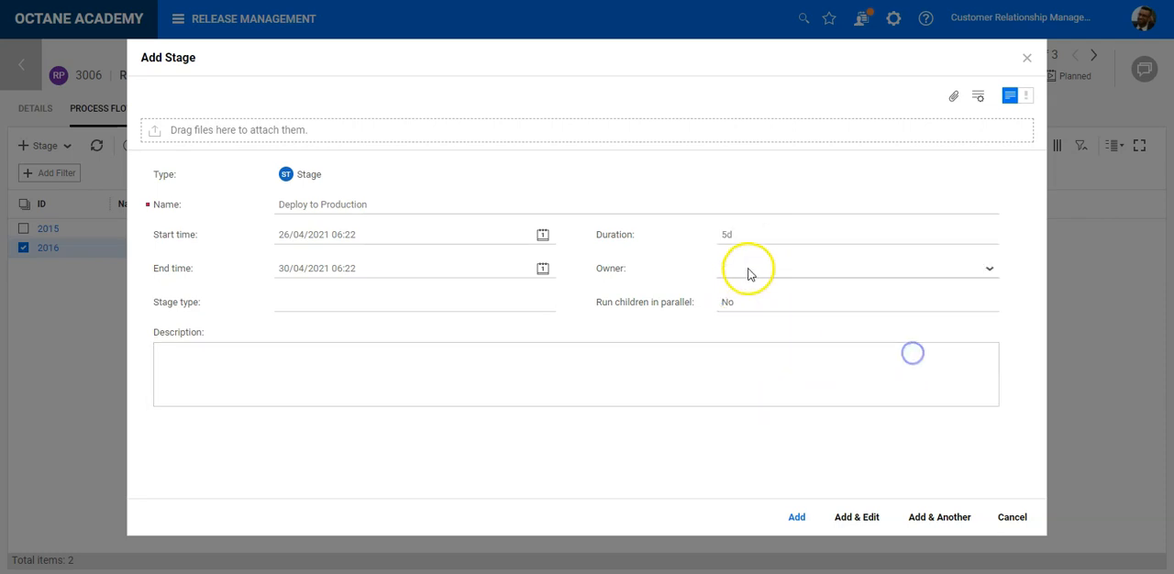
click(748, 268)
scroll(799, 411, down, 4)
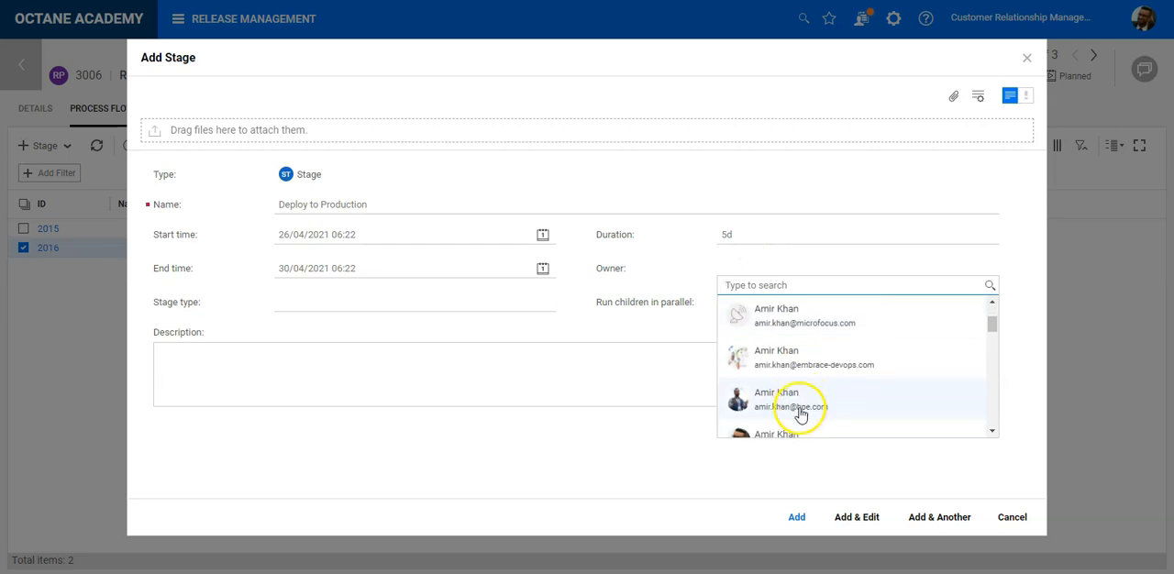
click(799, 393)
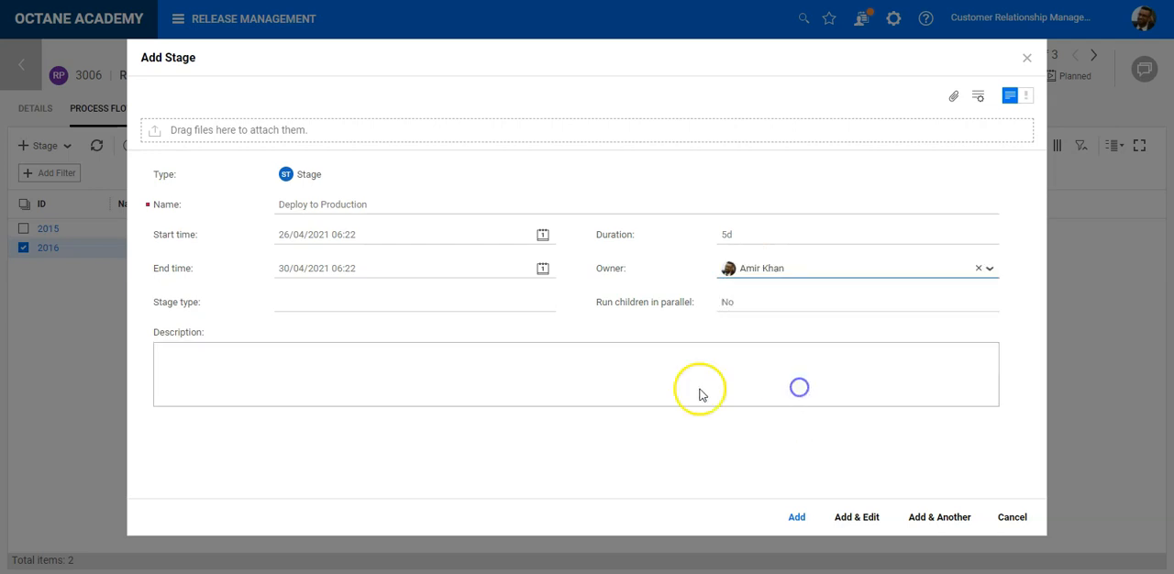
- Set the Deploy to Production stage's type to Deploy and add the stage to the process flow
click(399, 302)
click(328, 436)
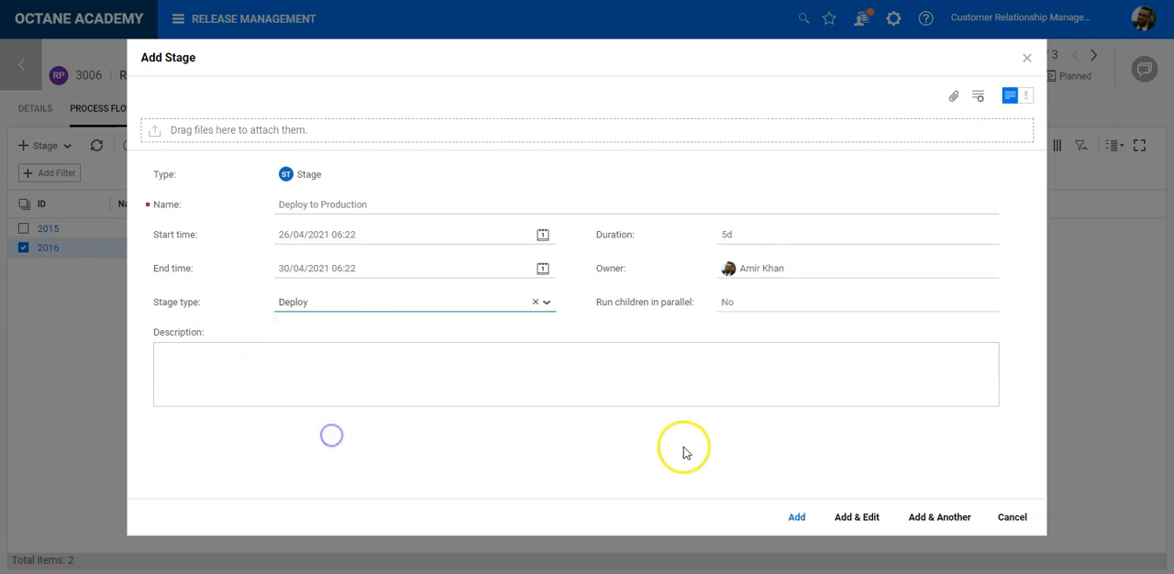
click(793, 519)
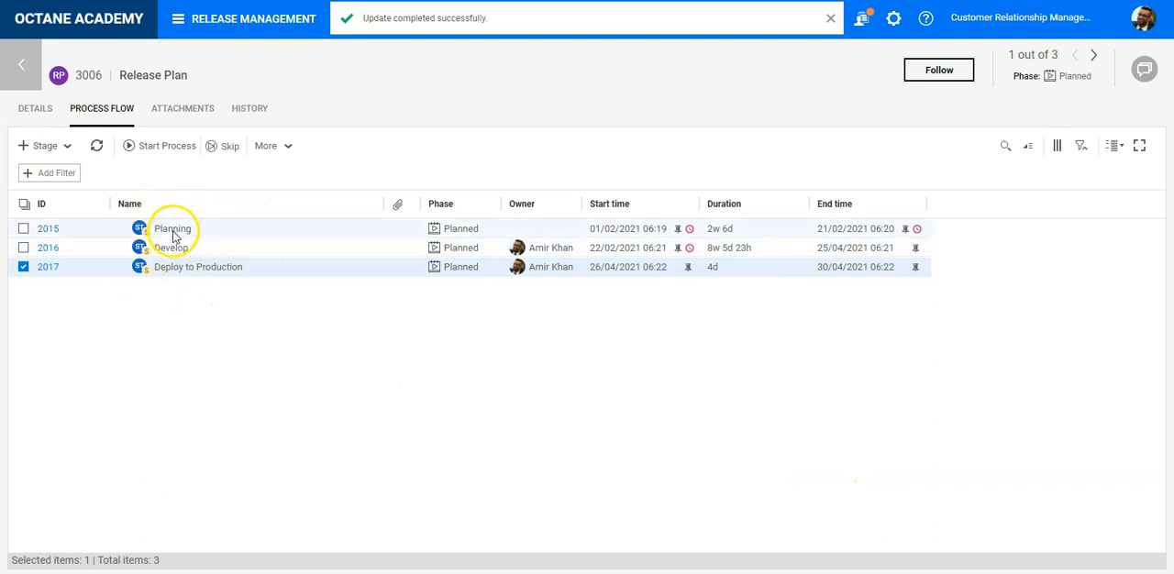
- Switch the process flow's stage list to a taller row layout
click(1120, 148)
click(1117, 161)
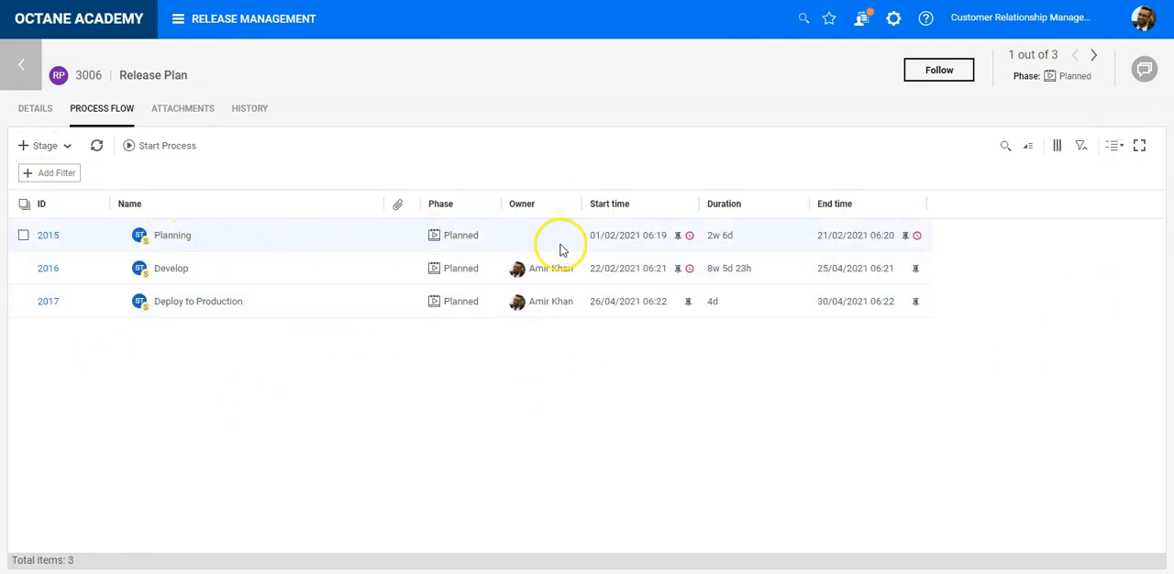
- Start a new group under the Planning stage and name it User Stories
click(77, 239)
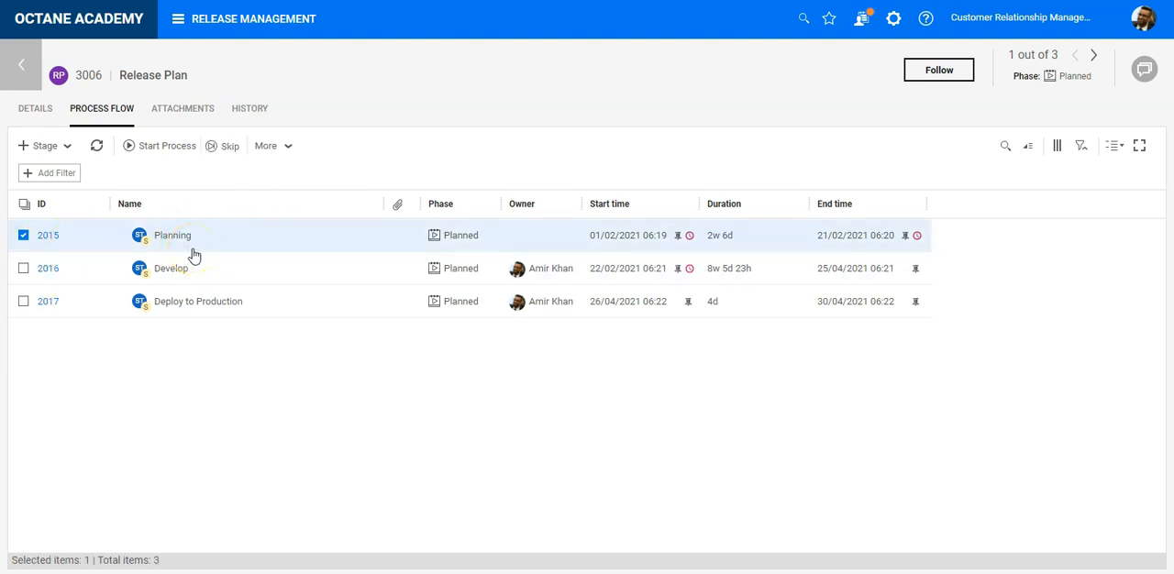
click(67, 146)
click(99, 168)
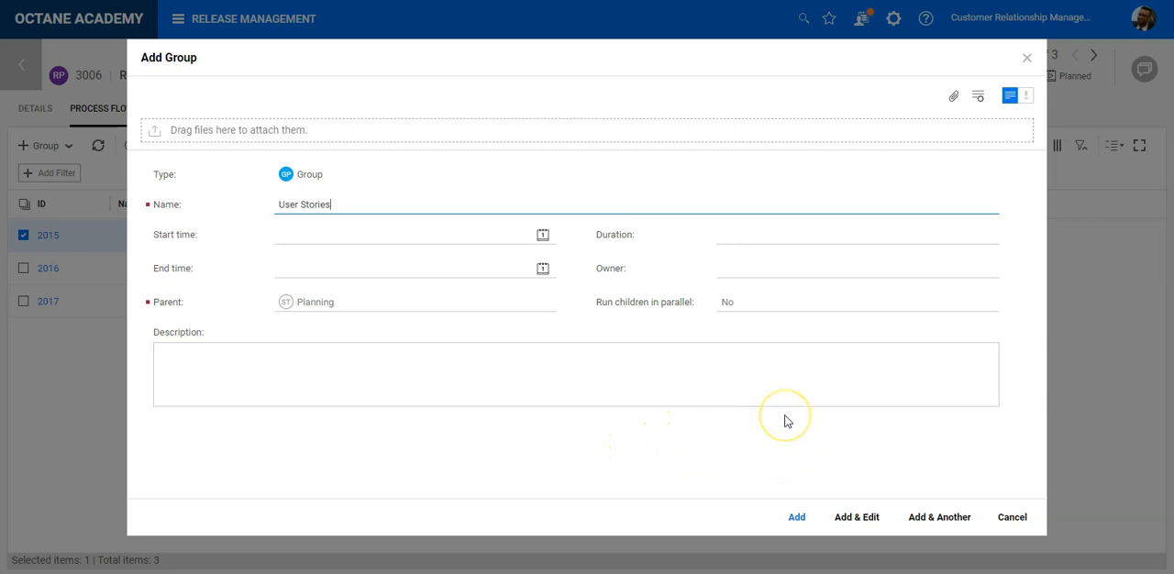
- Consult the example Agile project plan in the PowerPoint slide show, and set the User Stories group's start to 01/02/2021 and end to 14/02/2021
key(alt+Tab)
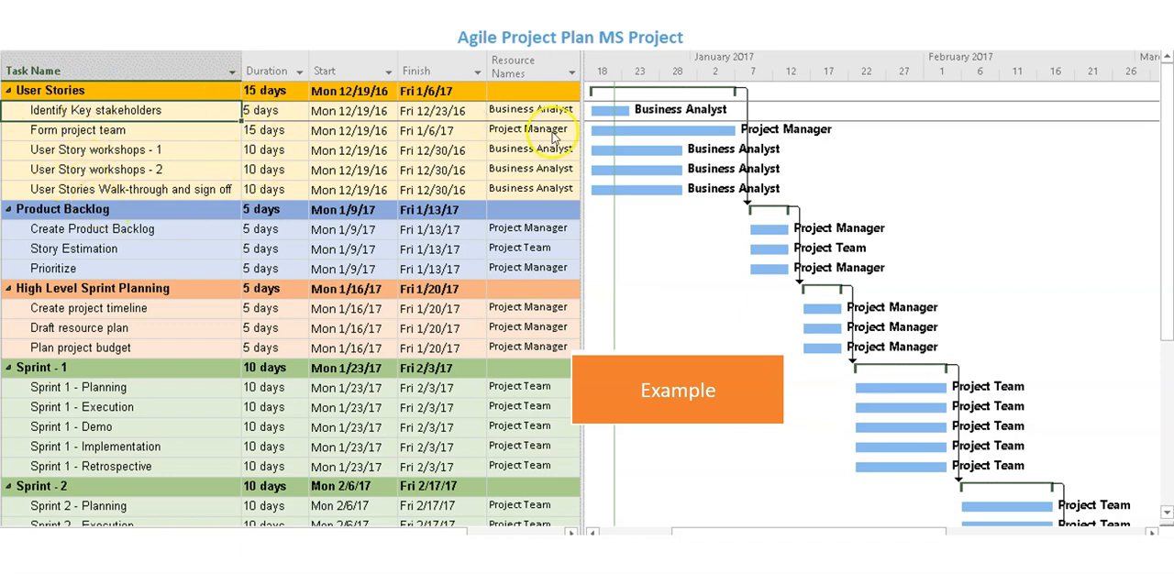
key(alt+Tab)
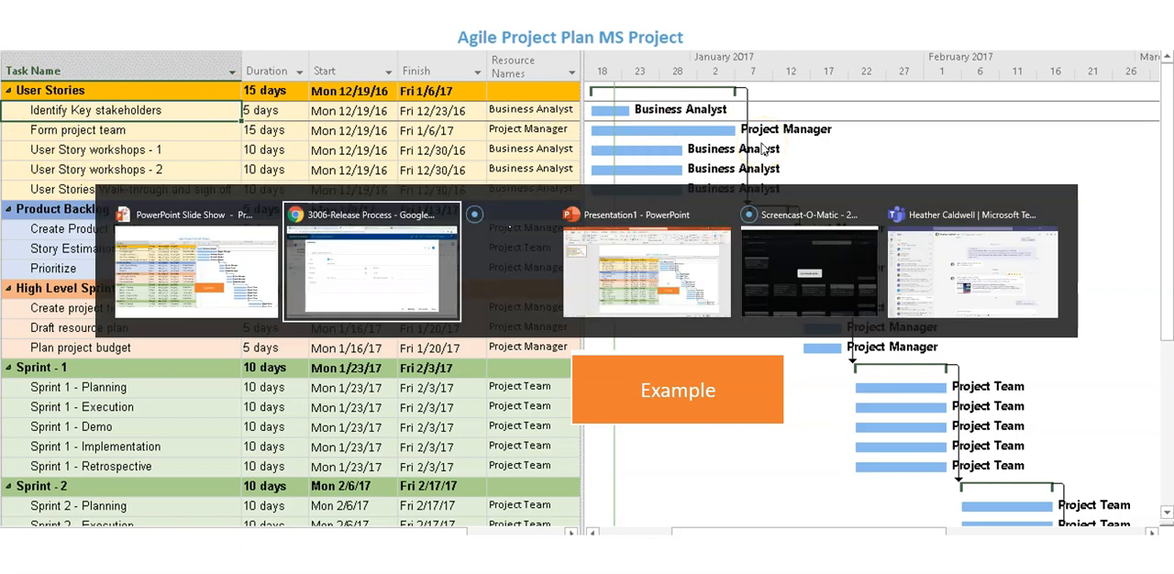
click(542, 234)
click(287, 334)
click(541, 269)
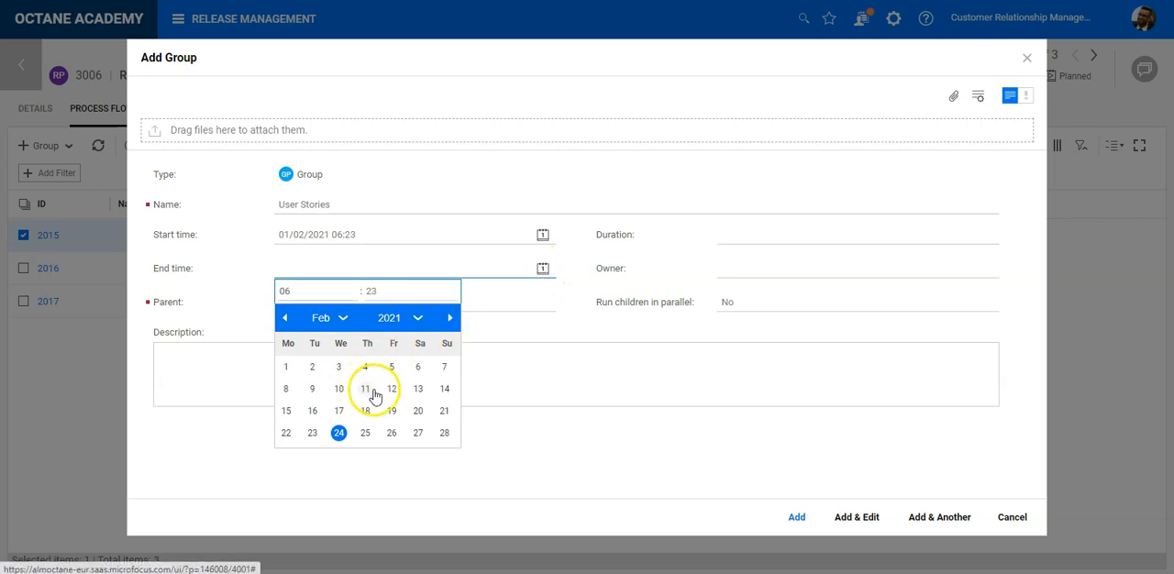
click(445, 389)
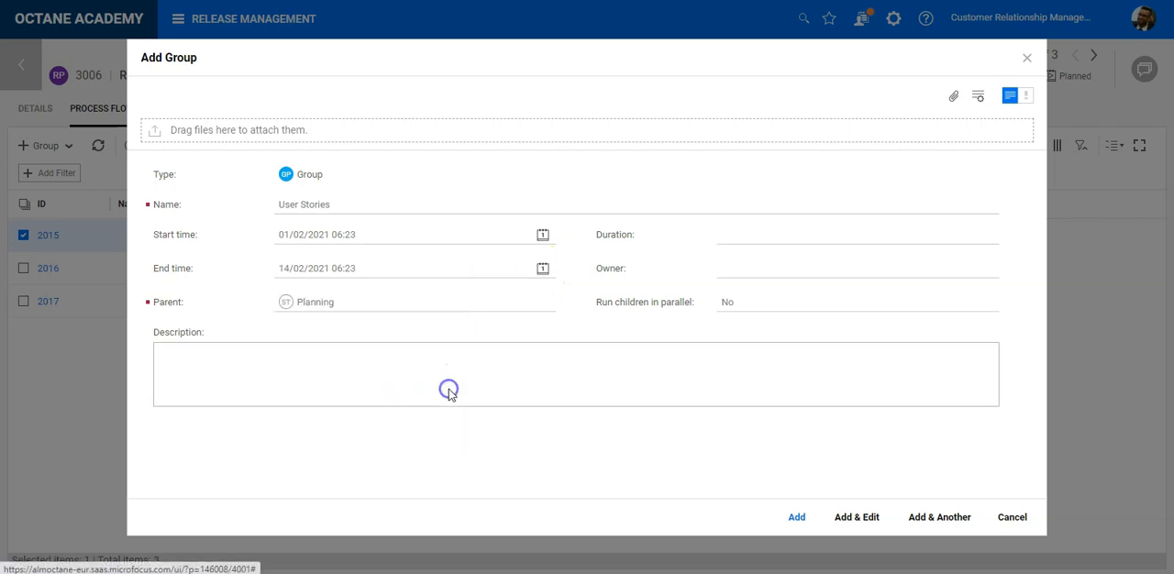
- Recheck the example plan in the PowerPoint slide show and set the User Stories group's end date to 07/02/2021
key(alt+Tab)
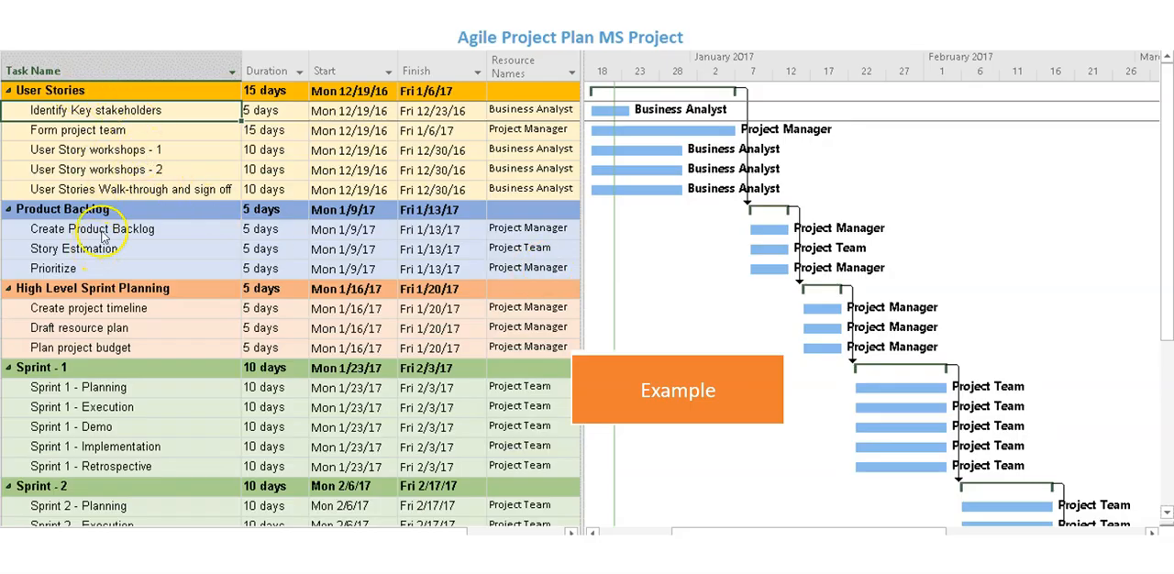
key(alt+Tab)
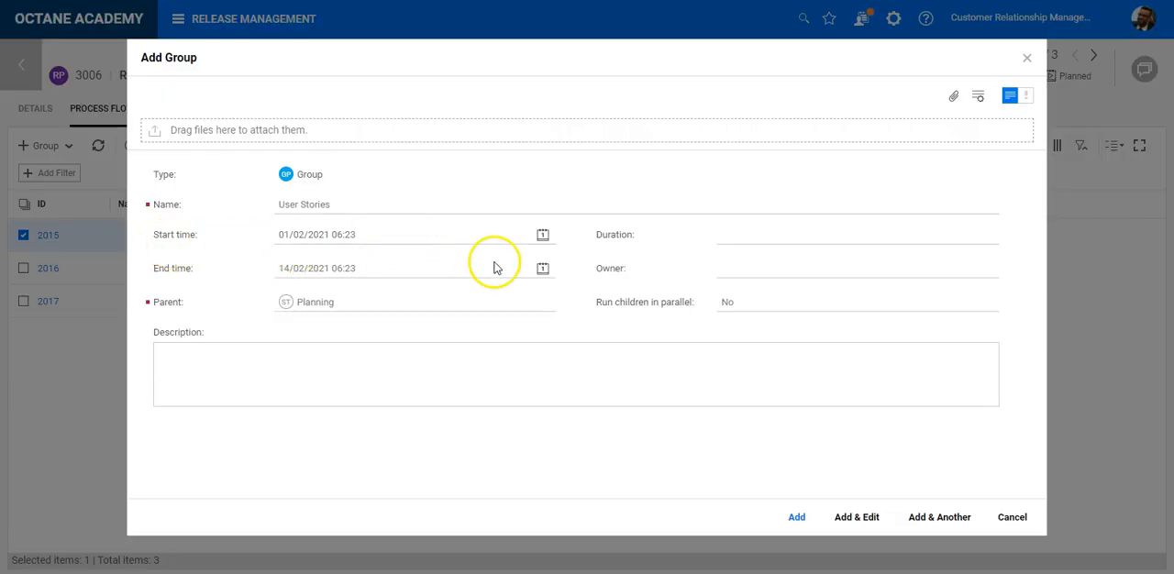
click(542, 267)
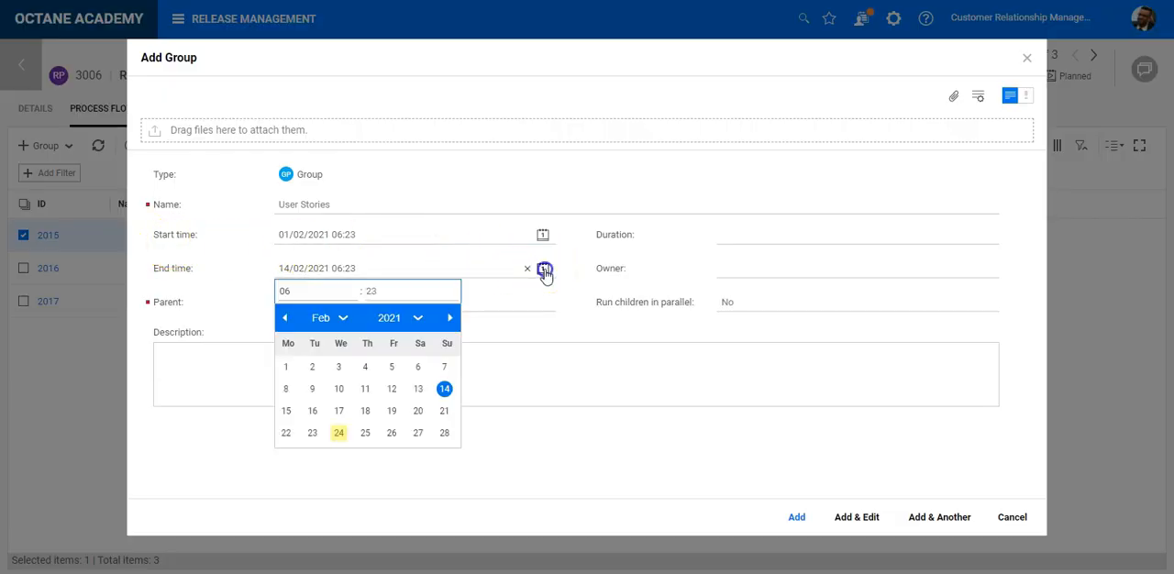
click(444, 367)
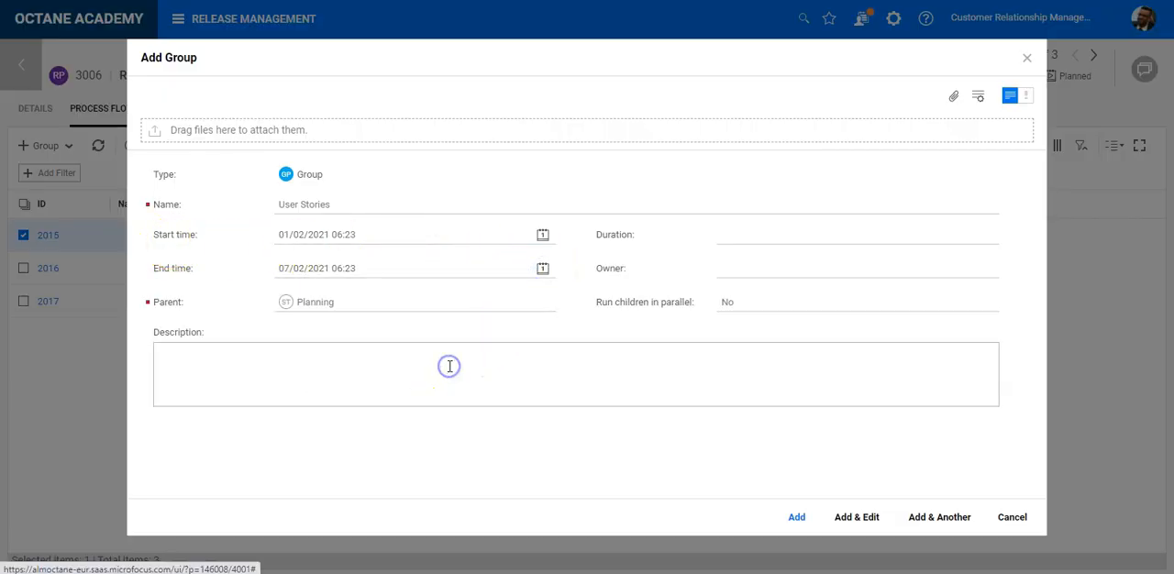
- Set the User Stories group's duration to 1 week, leaving Run children in parallel at No
click(759, 240)
click(716, 298)
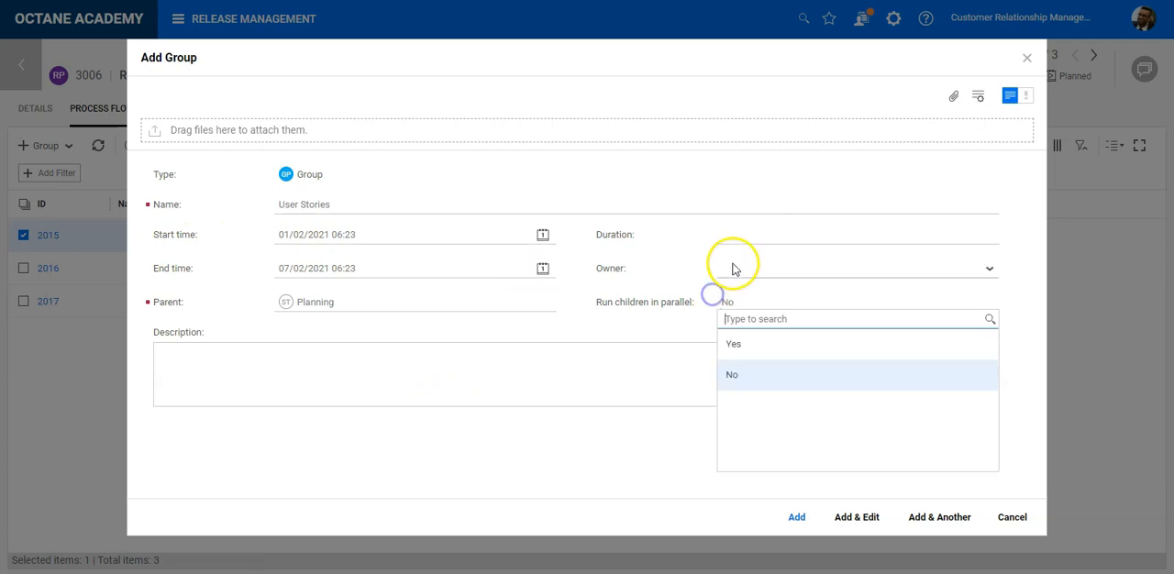
click(733, 236)
click(752, 296)
text(2)
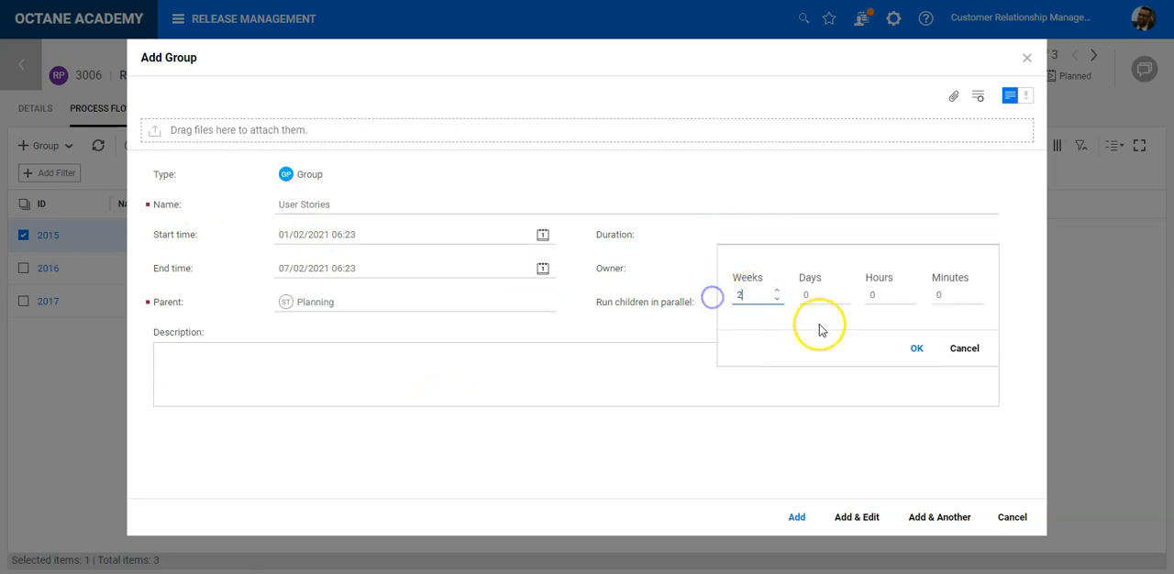
click(928, 350)
- Assign an owner to the User Stories group from the user list and add it while continuing with another group
click(825, 277)
scroll(823, 396, down, 1)
scroll(824, 398, down, 5)
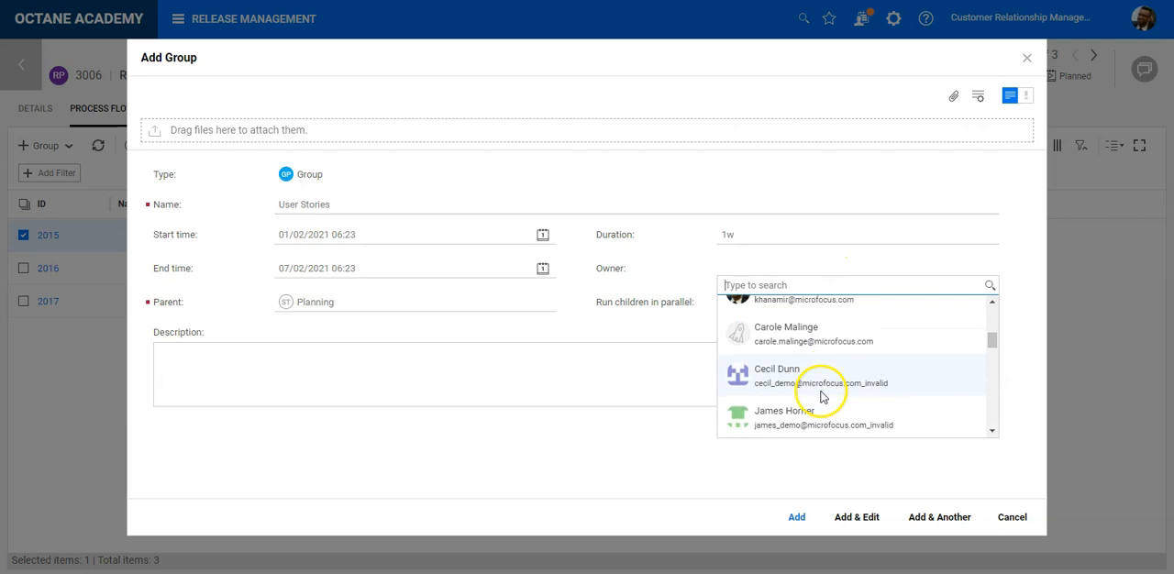
scroll(822, 398, down, 2)
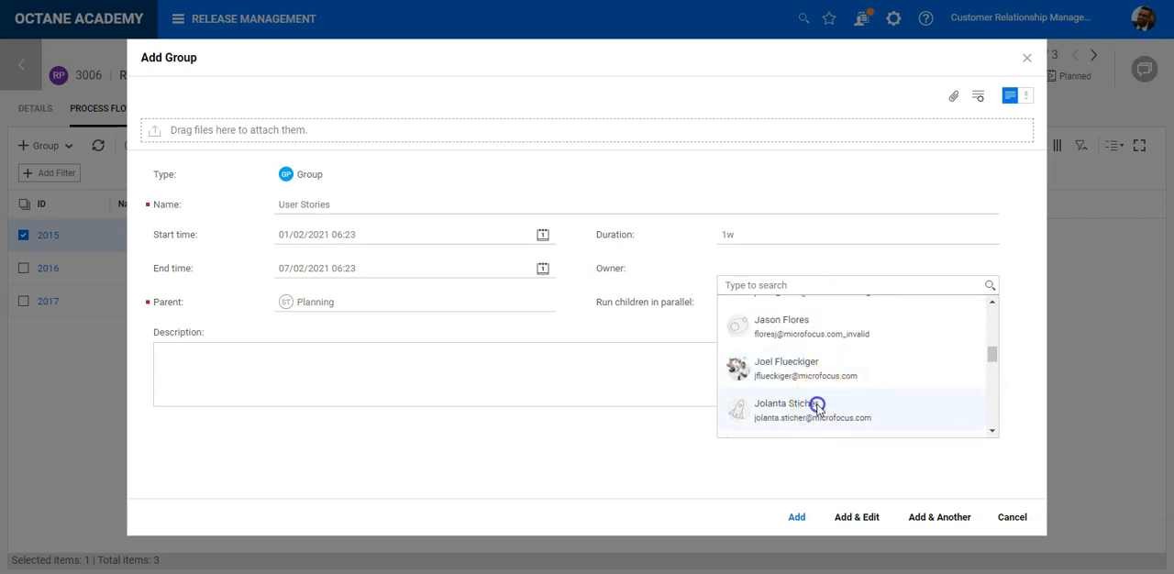
click(816, 406)
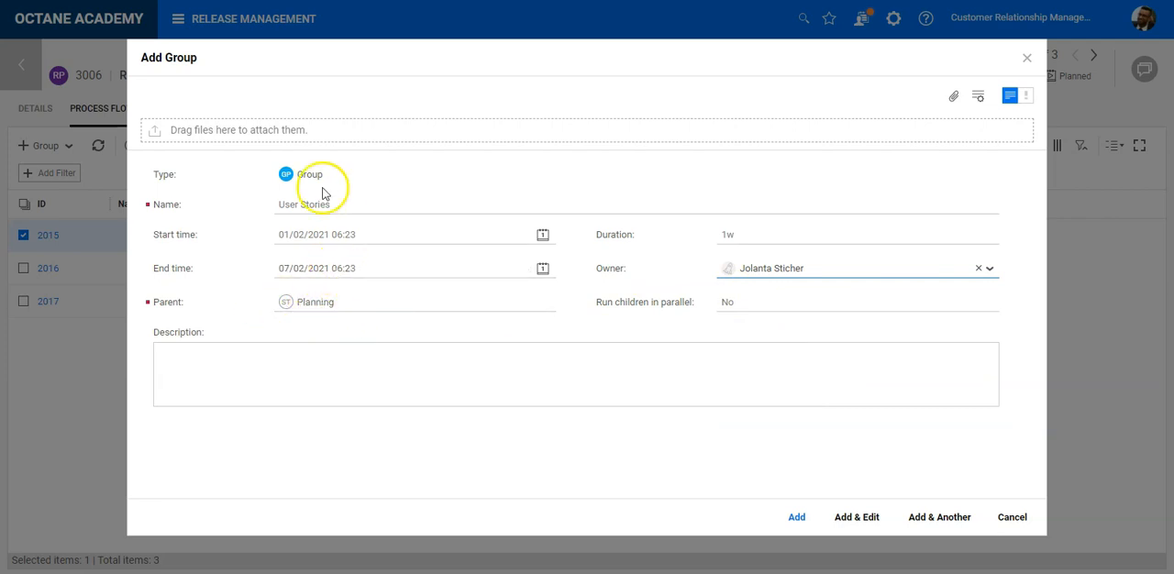
click(924, 520)
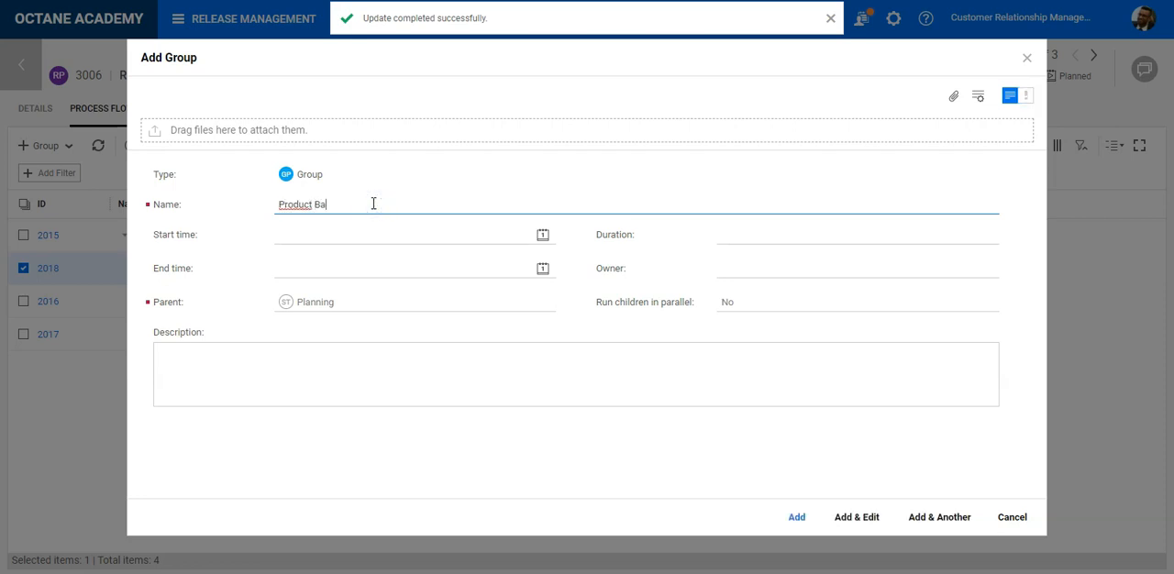
- Schedule the Product Backlog group from 08/02/2021 to 12/02/2021 with a duration of 5 days
click(542, 234)
click(290, 357)
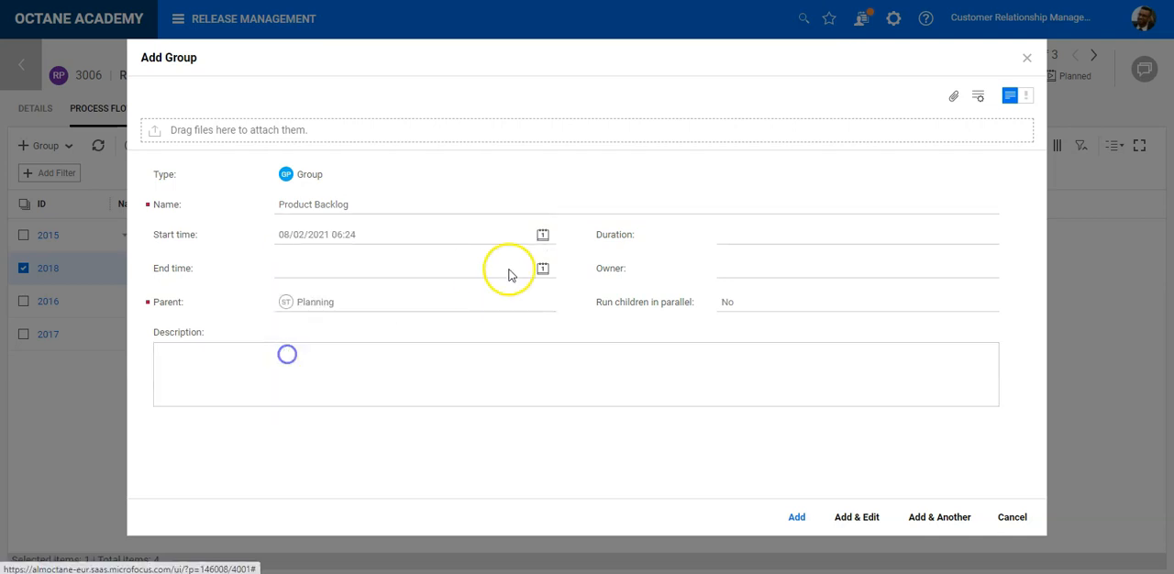
click(542, 267)
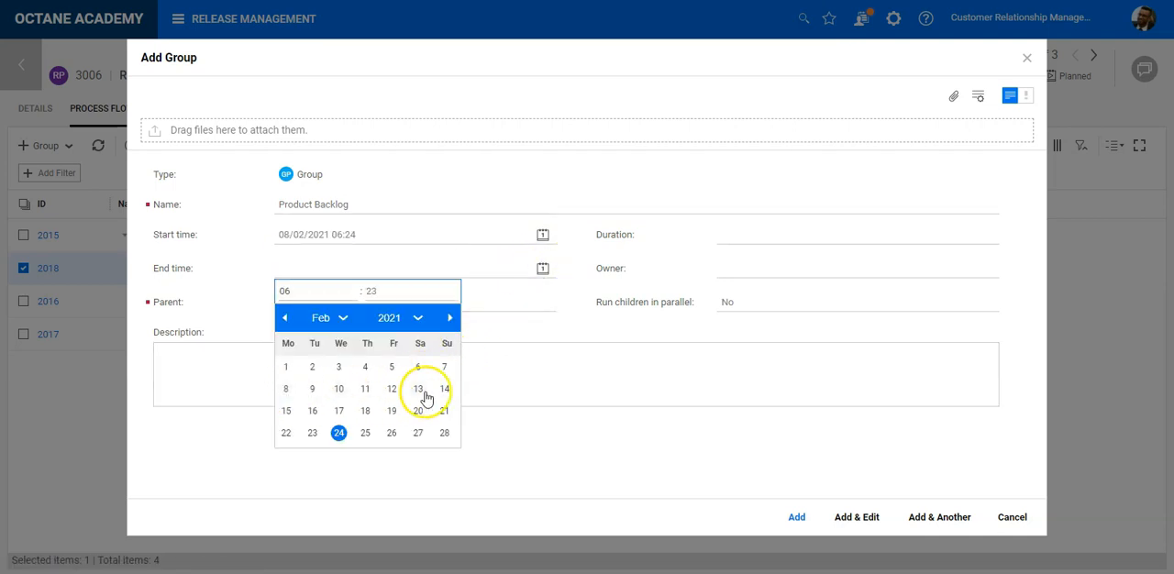
click(393, 389)
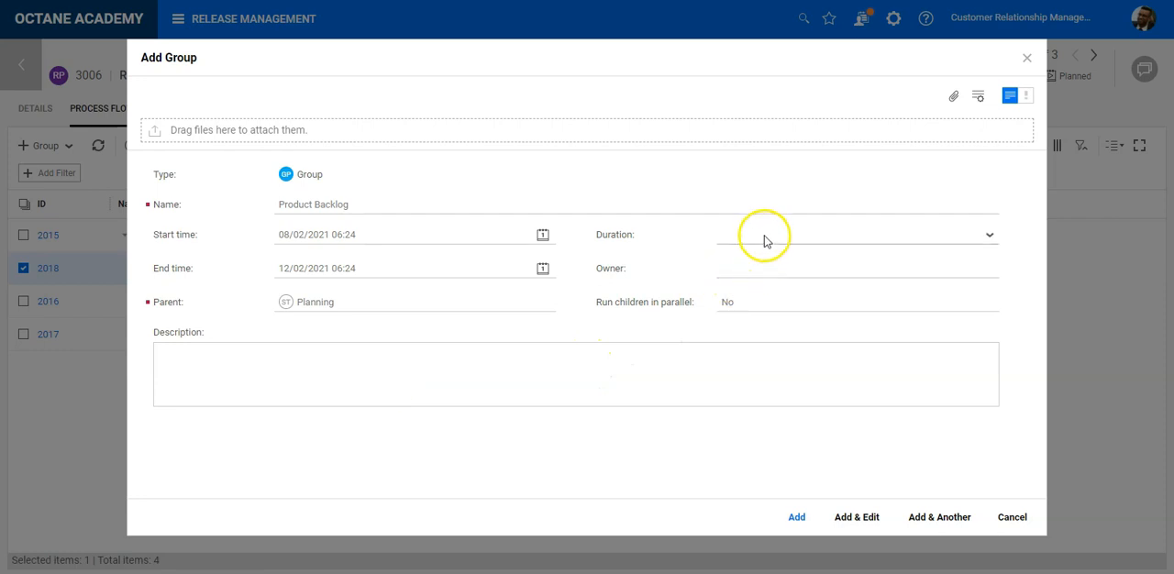
click(762, 238)
click(762, 295)
click(794, 295)
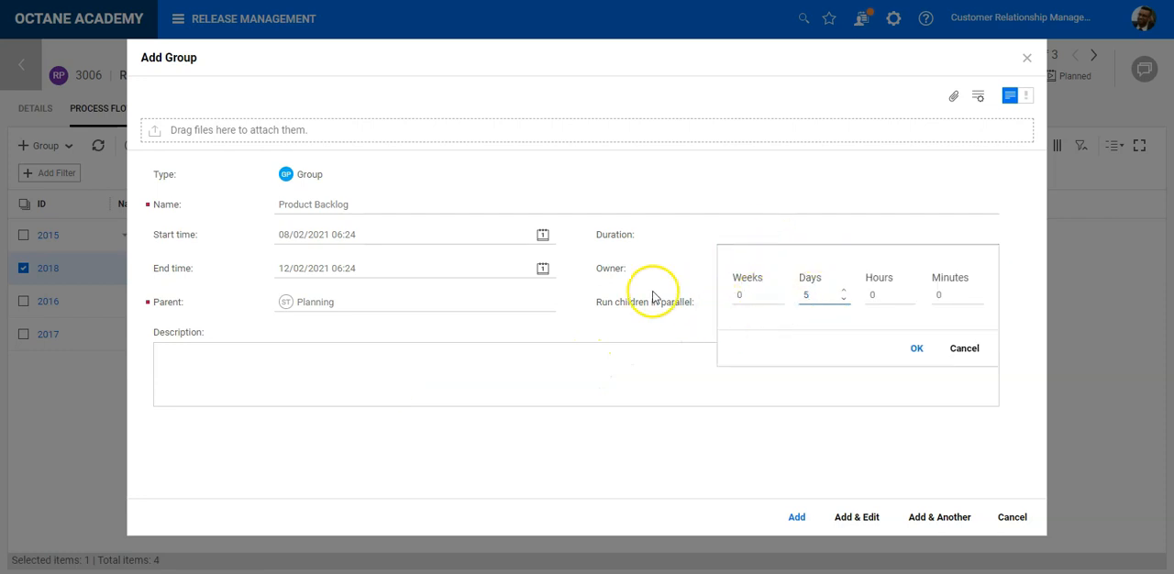
click(916, 348)
- Find and assign an owner for the Product Backlog group and add it while continuing with another group
click(832, 266)
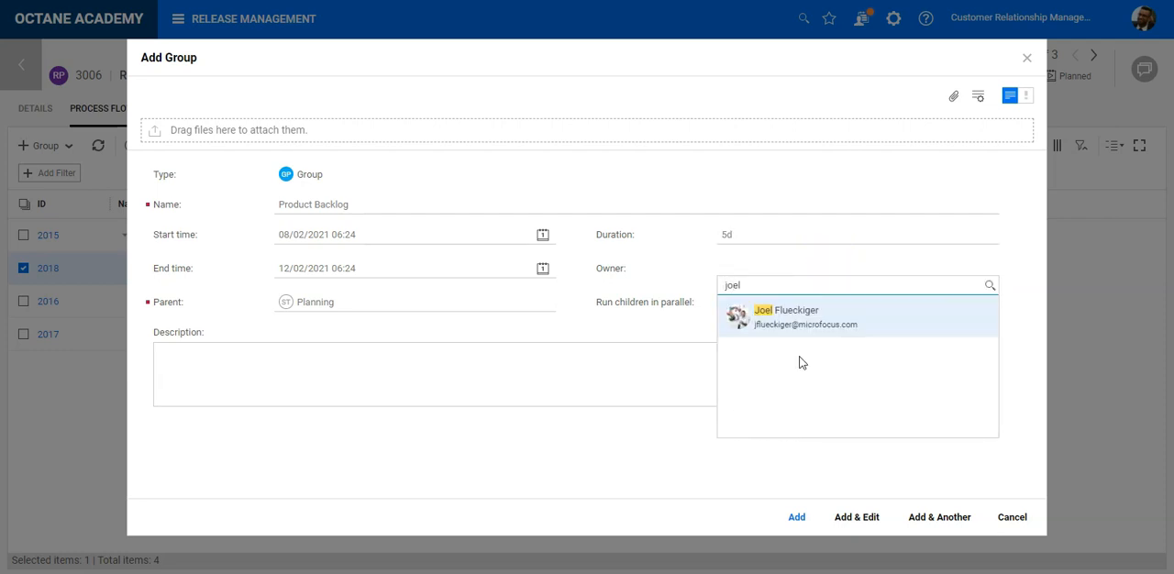
click(803, 327)
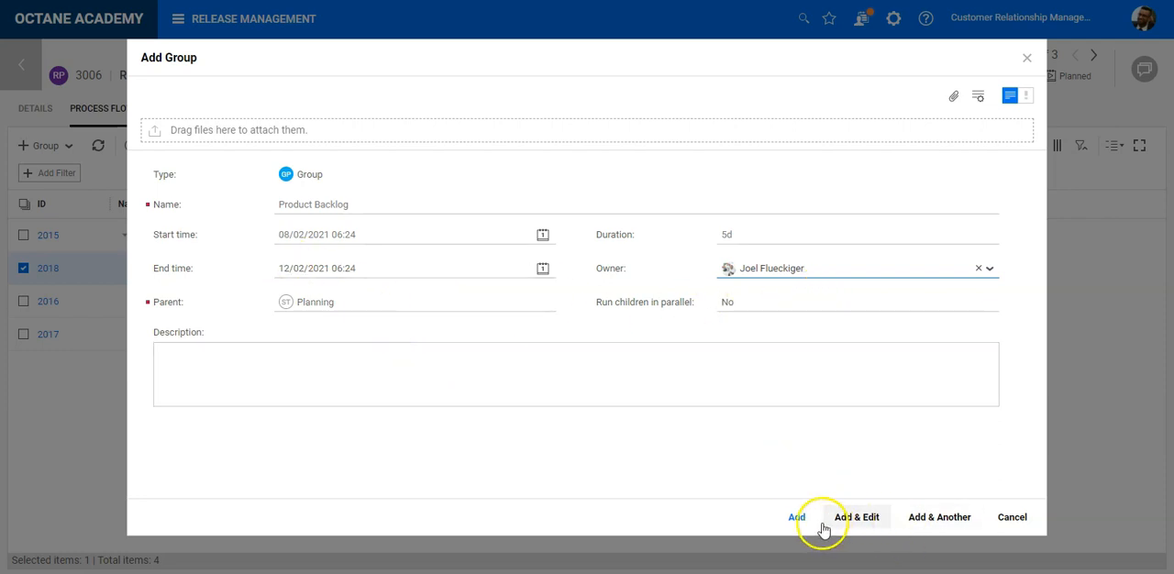
click(959, 523)
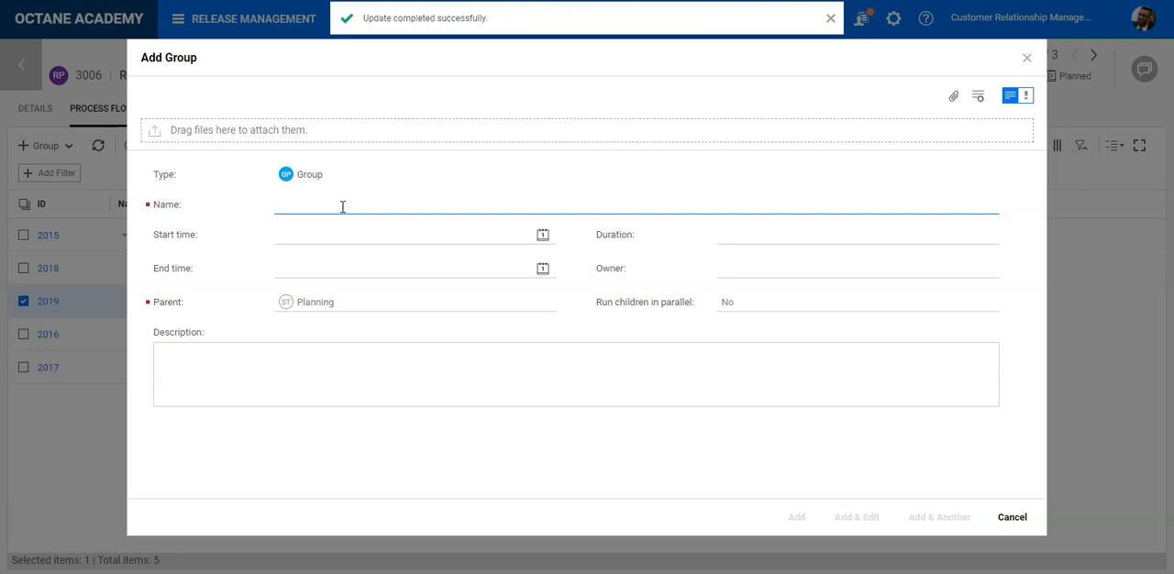
- Consult the example Agile project plan in the PowerPoint slide show and name the new Planning group High Level Sprint Planning
key(alt+Tab)
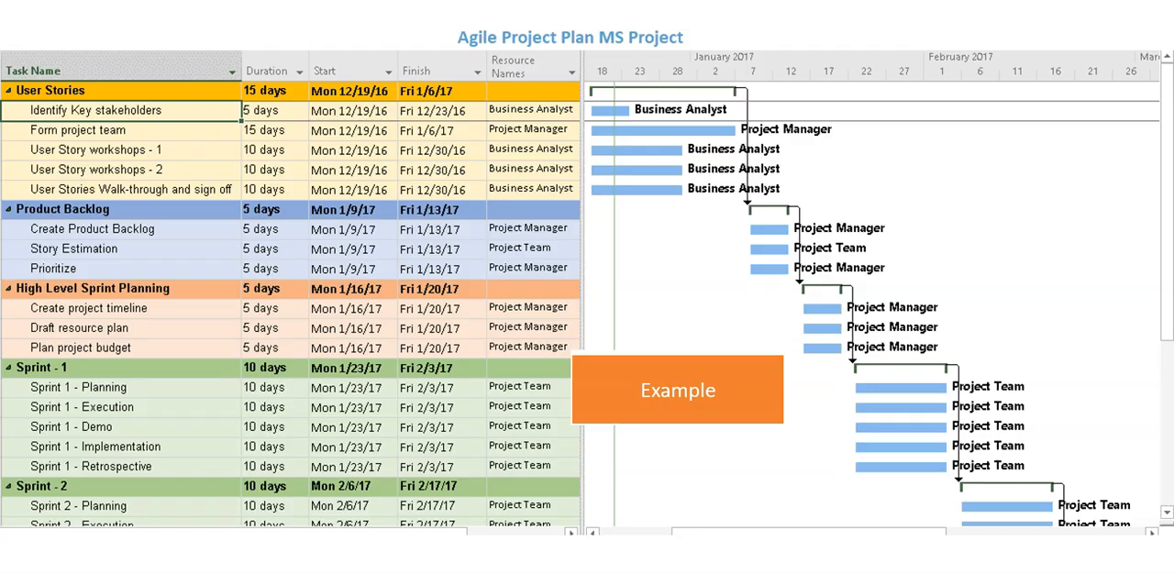
key(alt+Tab)
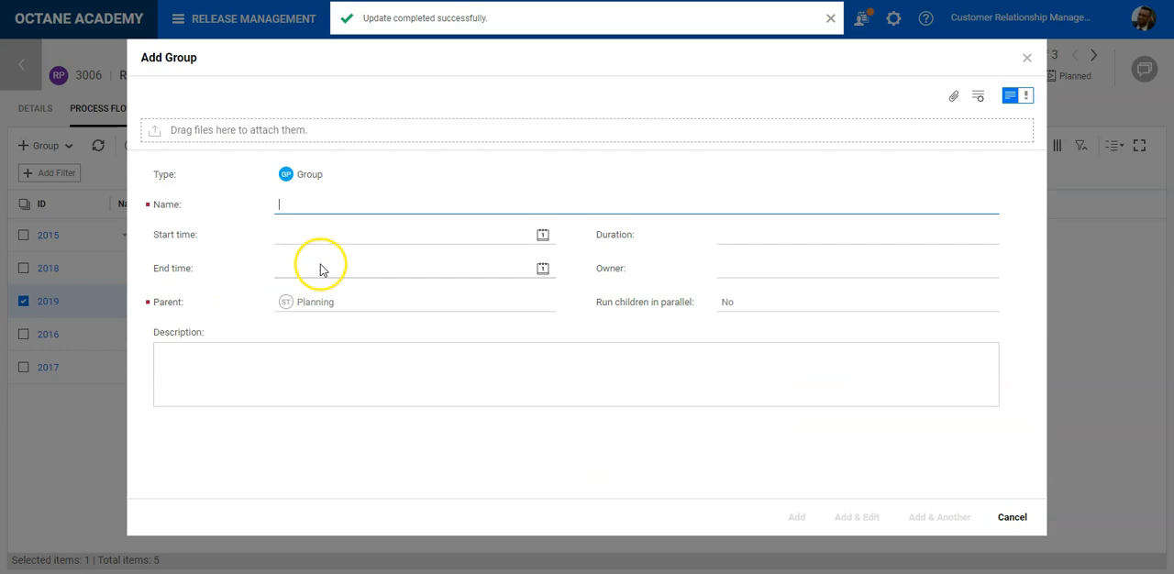
text(High Level Sprint Planning)
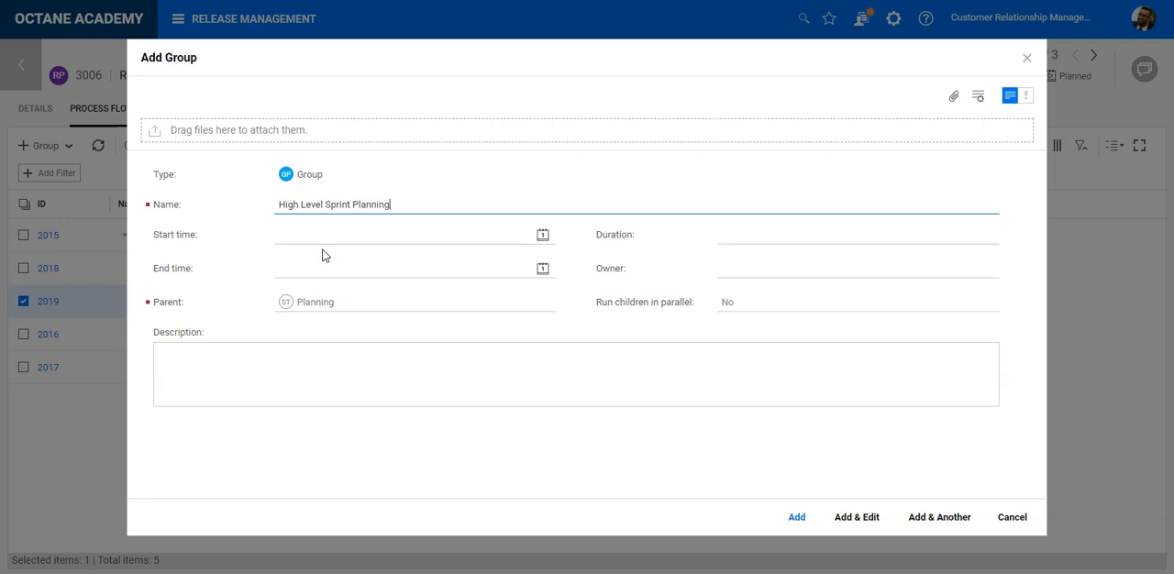
- Schedule the High Level Sprint Planning group from 15/02/2021 to 19/02/2021 with a duration of 5 days
click(542, 235)
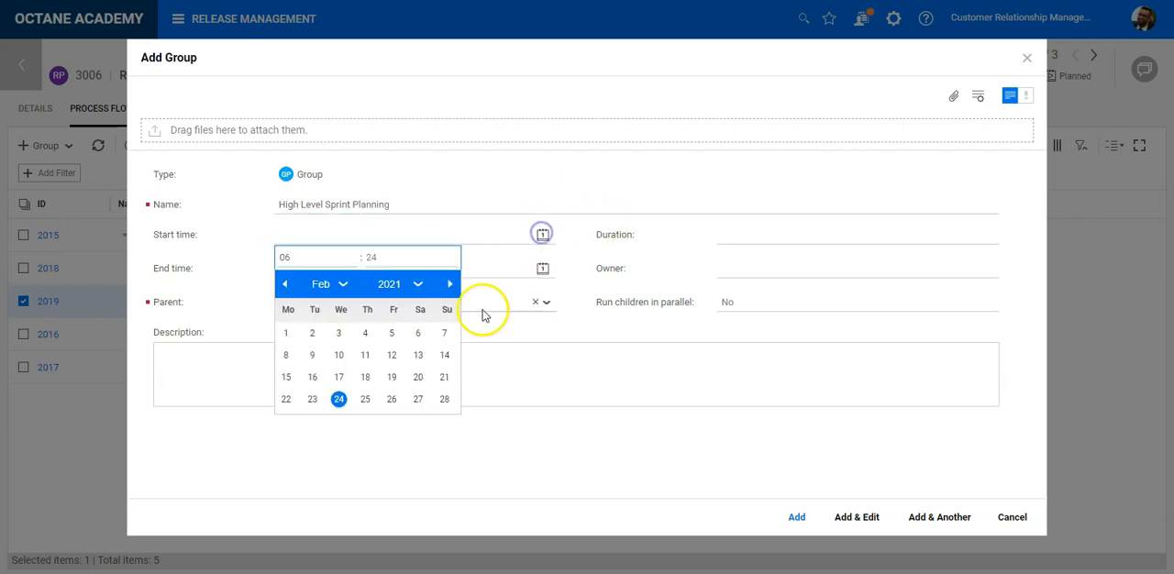
click(286, 377)
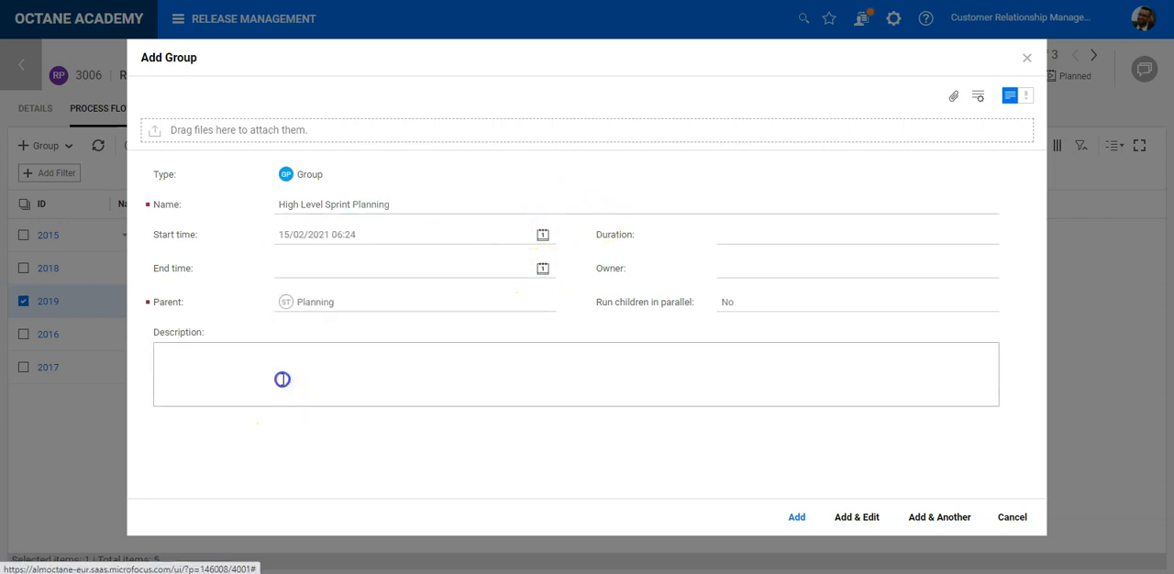
click(542, 268)
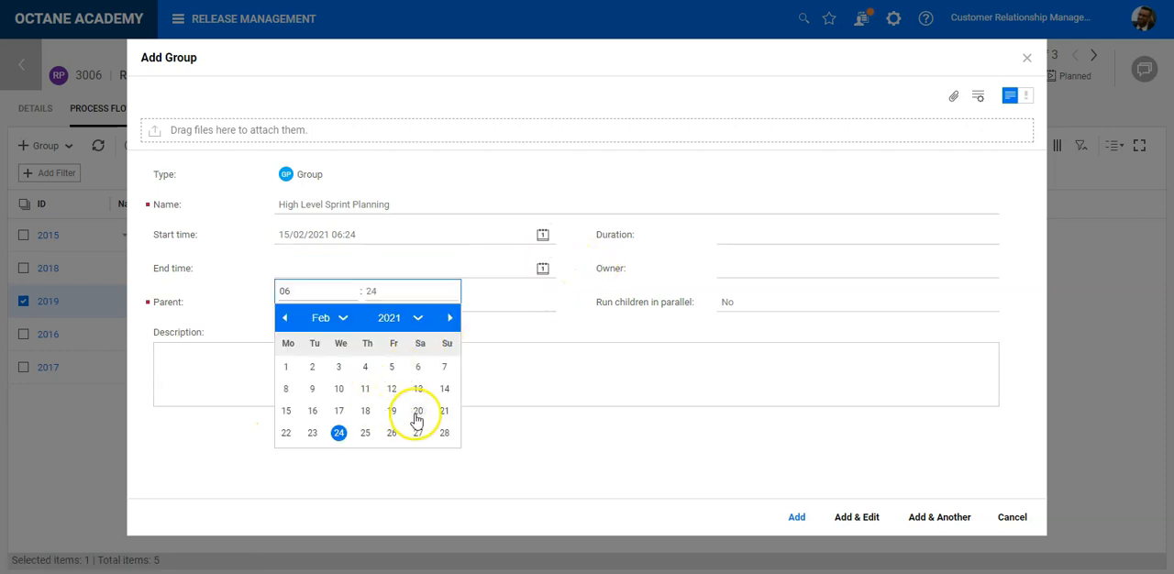
click(392, 412)
click(822, 242)
click(796, 302)
text(5)
click(912, 348)
- Assign an owner to the High Level Sprint Planning group and add it to the process flow
click(806, 267)
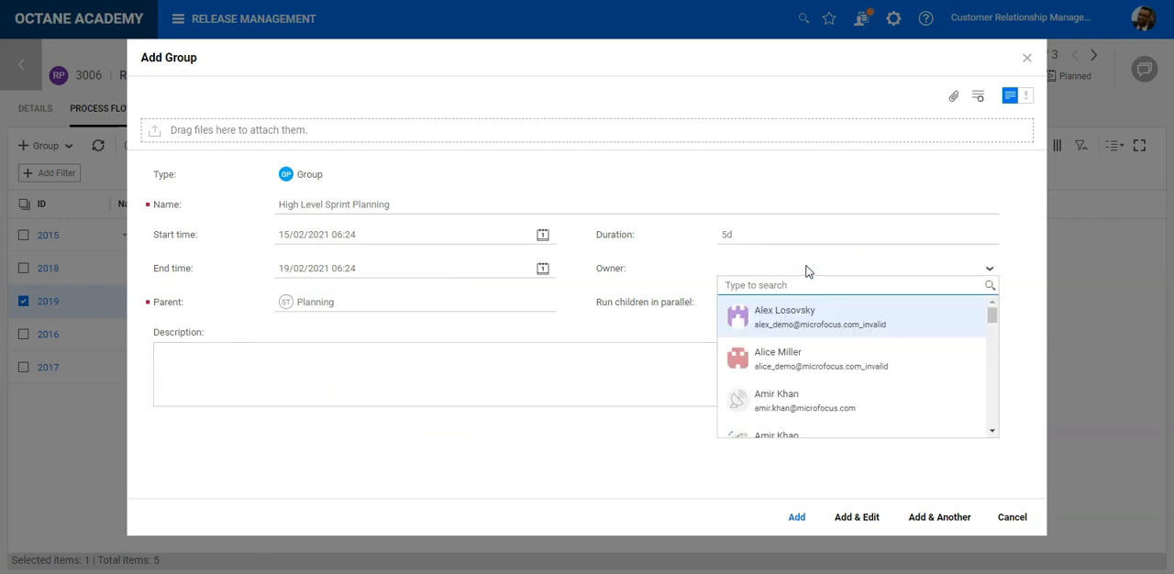
click(794, 310)
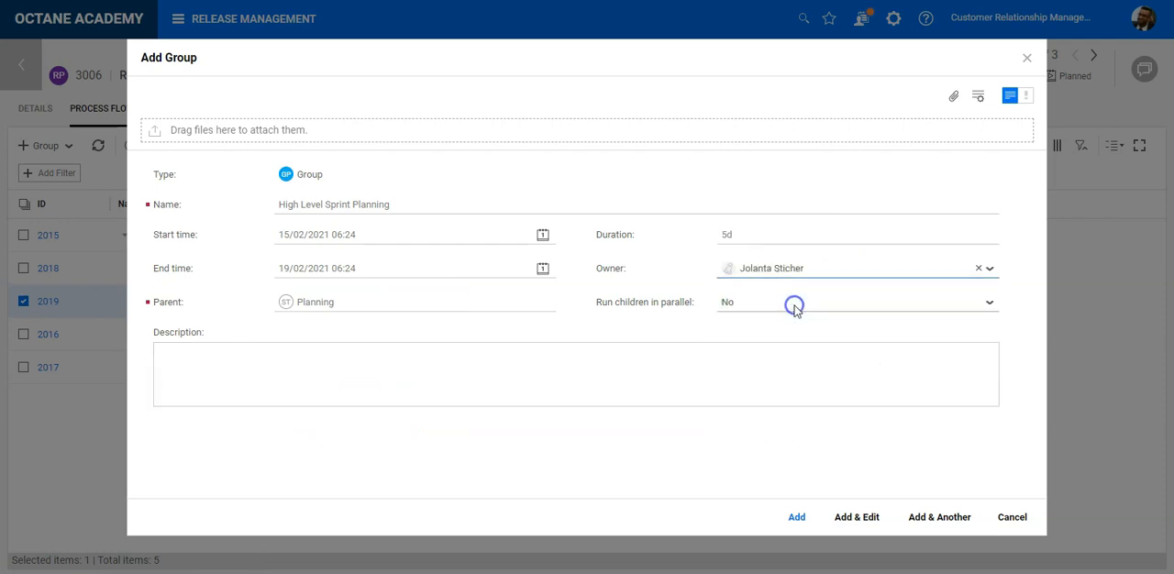
click(797, 517)
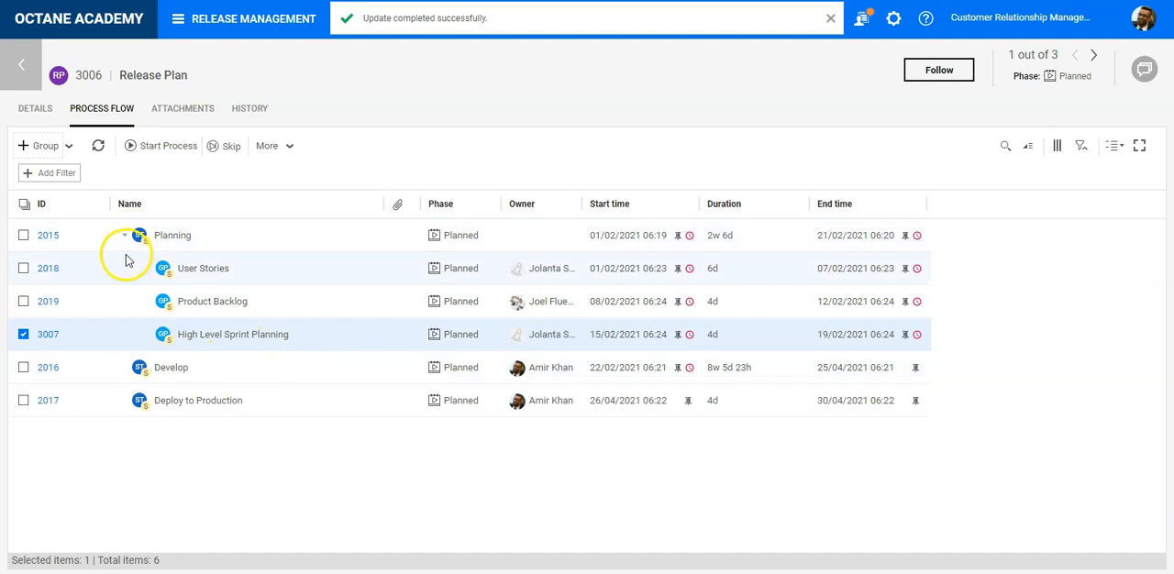
- Widen the Owner column in the process flow grid and assign an owner to the Planning stage
drag(582, 204, 711, 201)
click(553, 237)
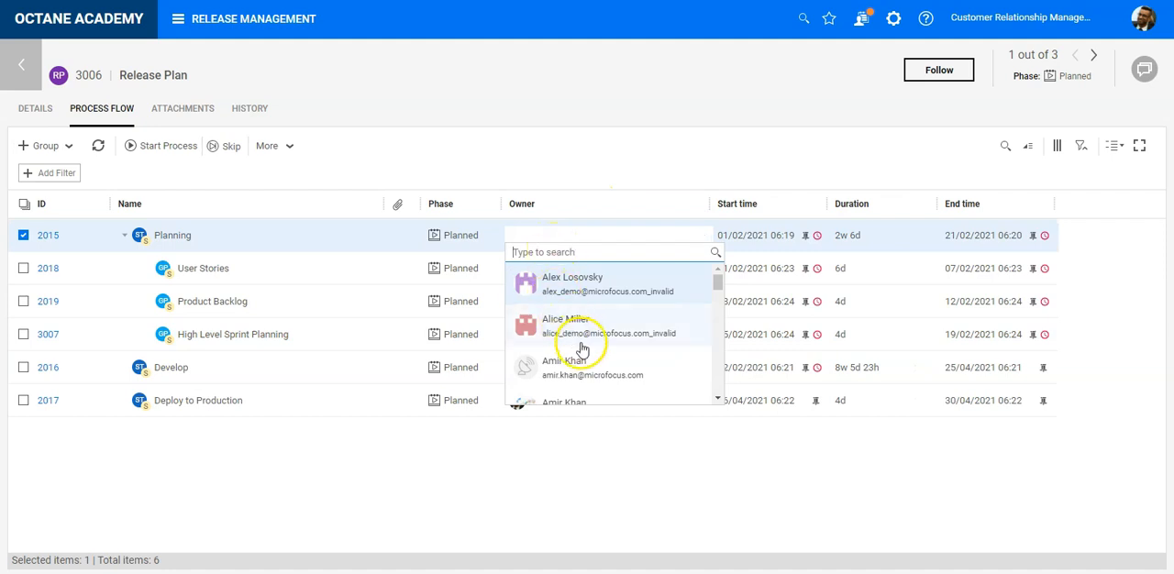
scroll(581, 343, down, 3)
click(585, 344)
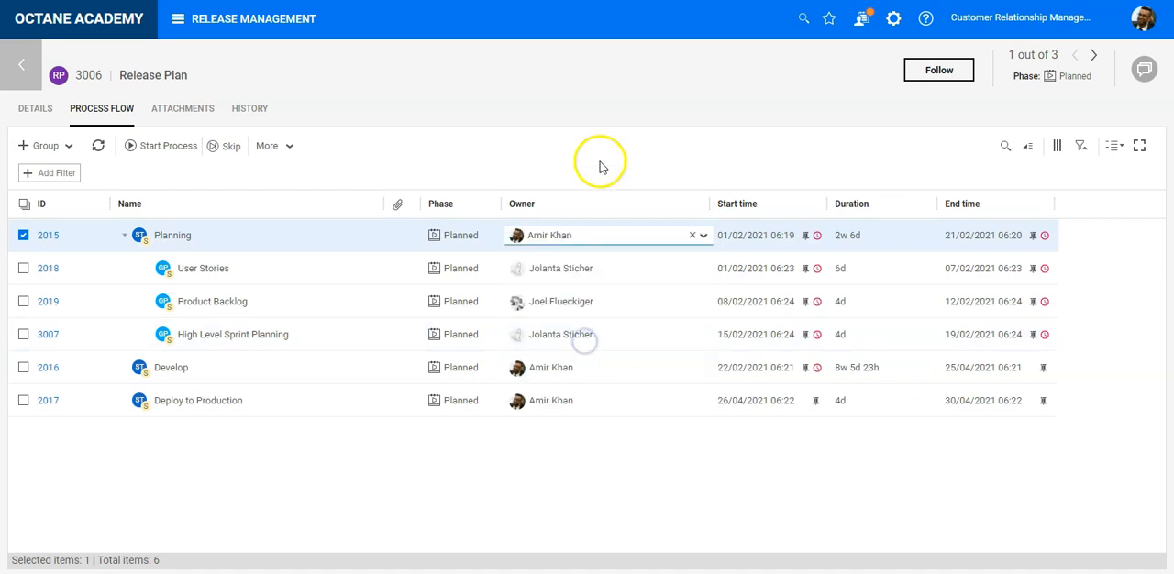
click(600, 163)
mouse_move(819, 241)
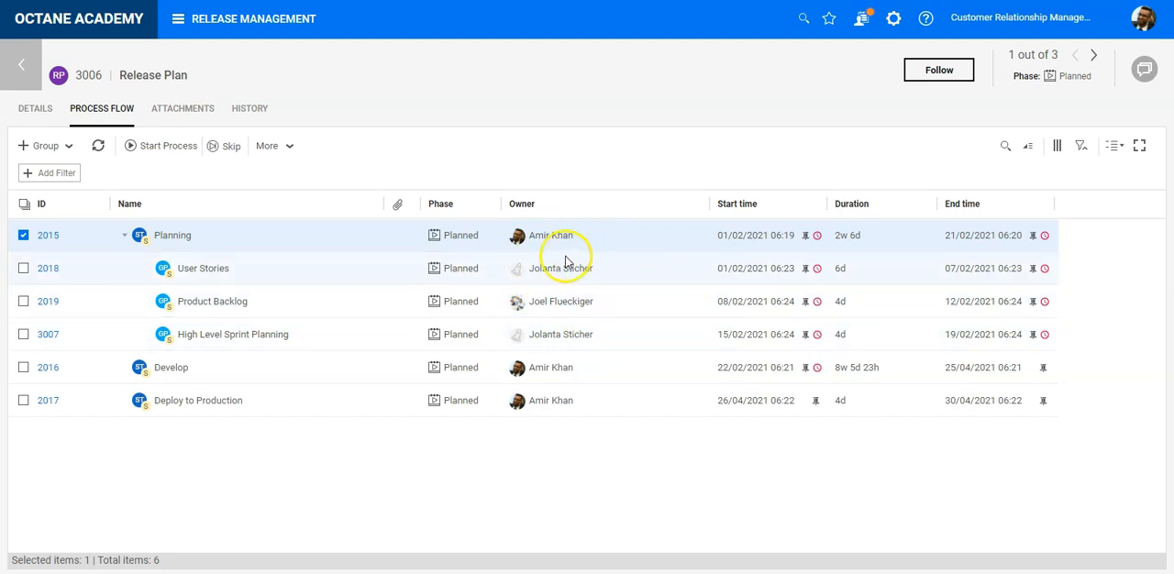
- Start a new action under the User Stories group, consult the example plan in the PowerPoint slide show, and name it Identify Key Stakeholders
click(277, 275)
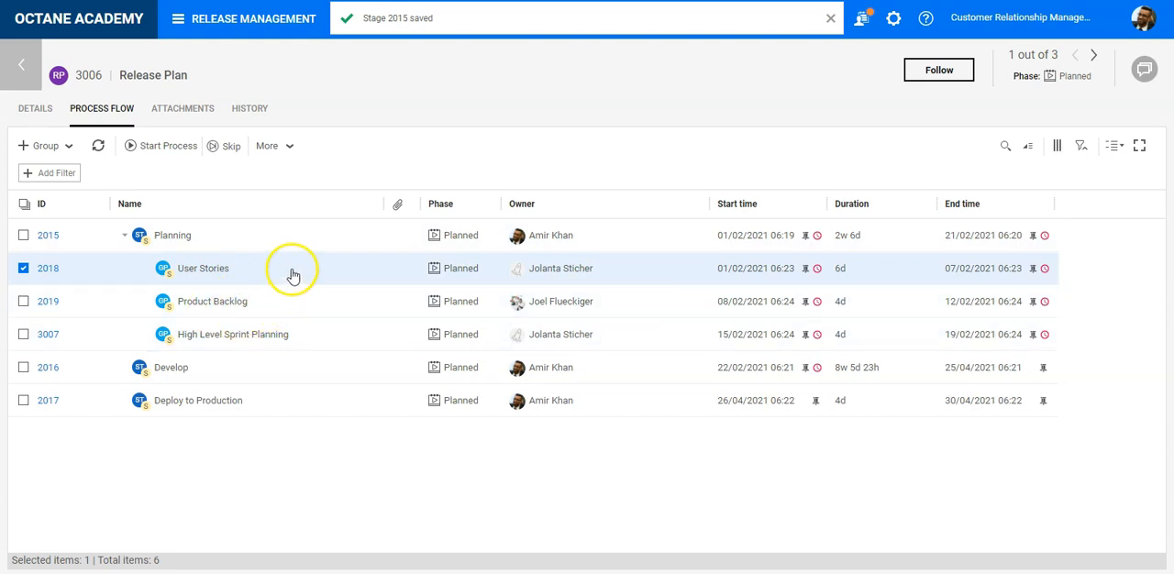
click(71, 147)
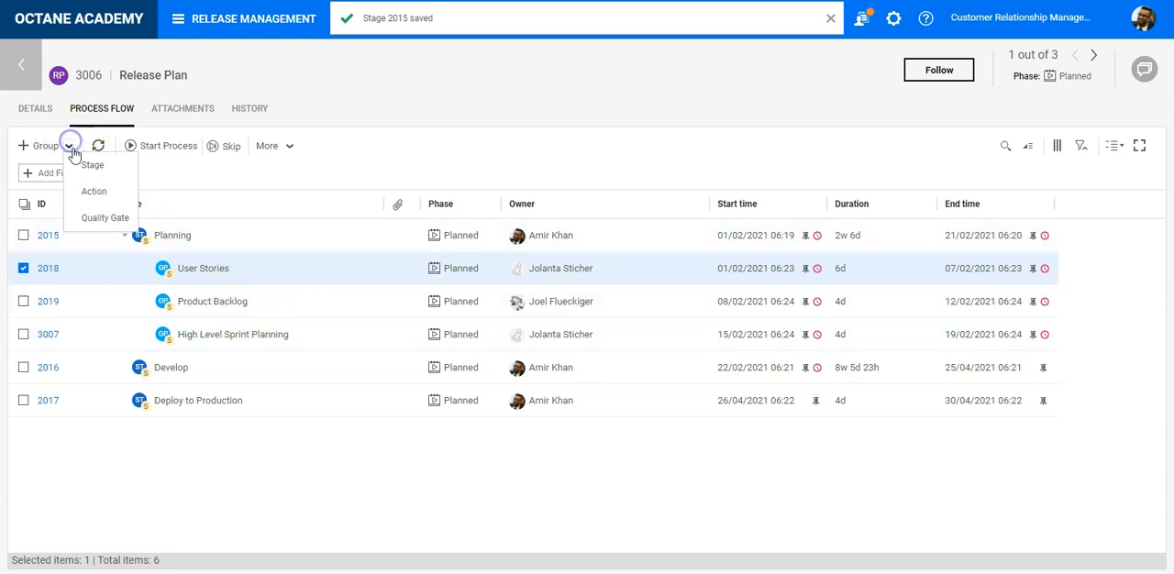
click(105, 195)
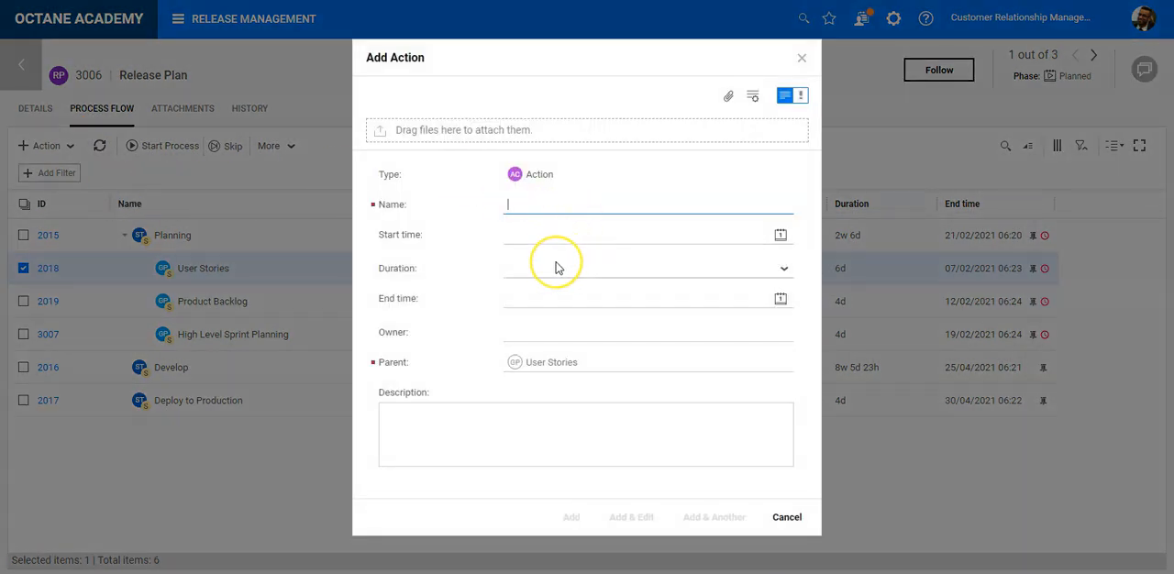
key(alt+Tab)
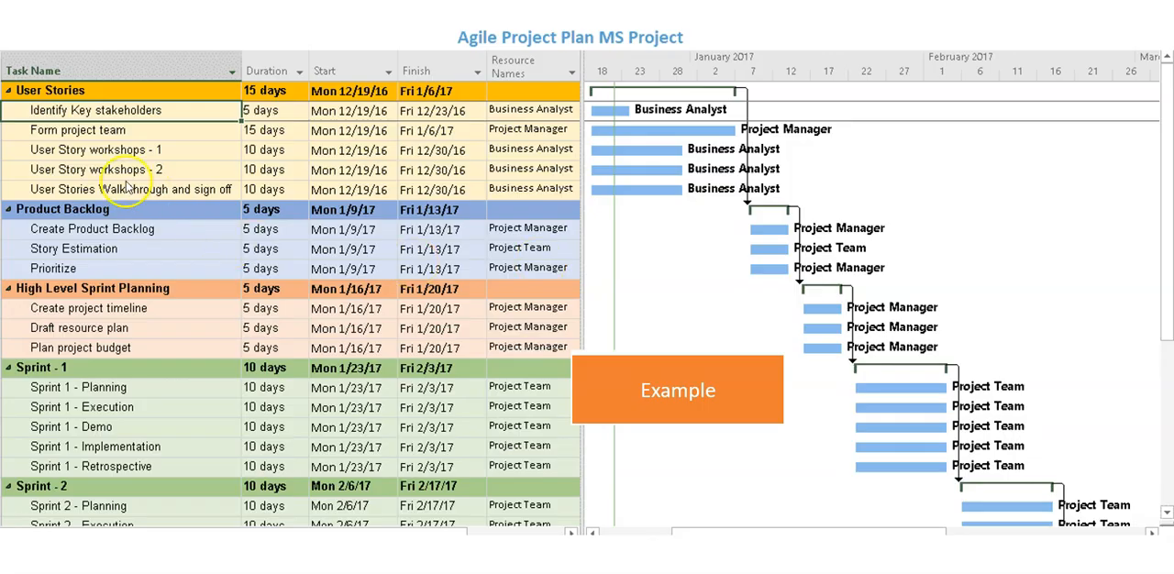
key(alt+Tab)
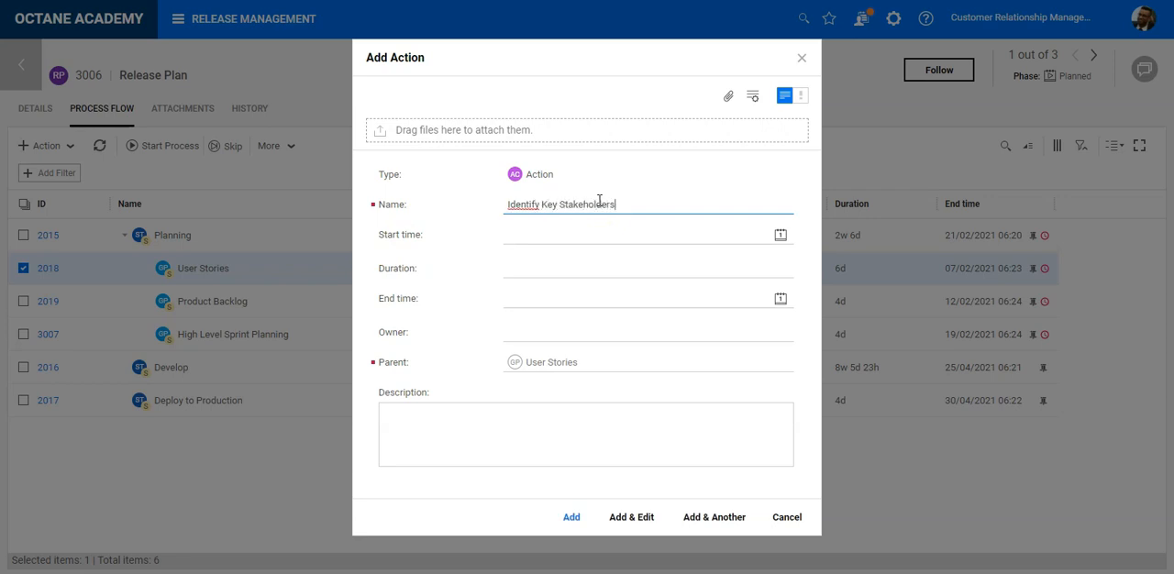
- Schedule the Identify Key Stakeholders action from 01/02/2021 to 02/02/2021 with a duration of 1 day
click(780, 234)
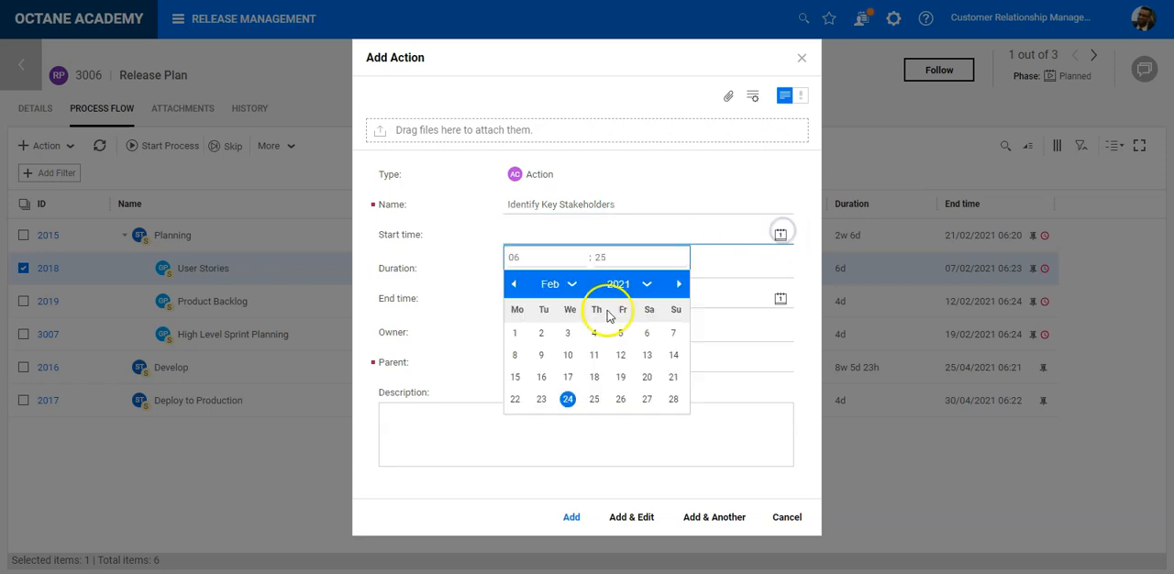
click(515, 334)
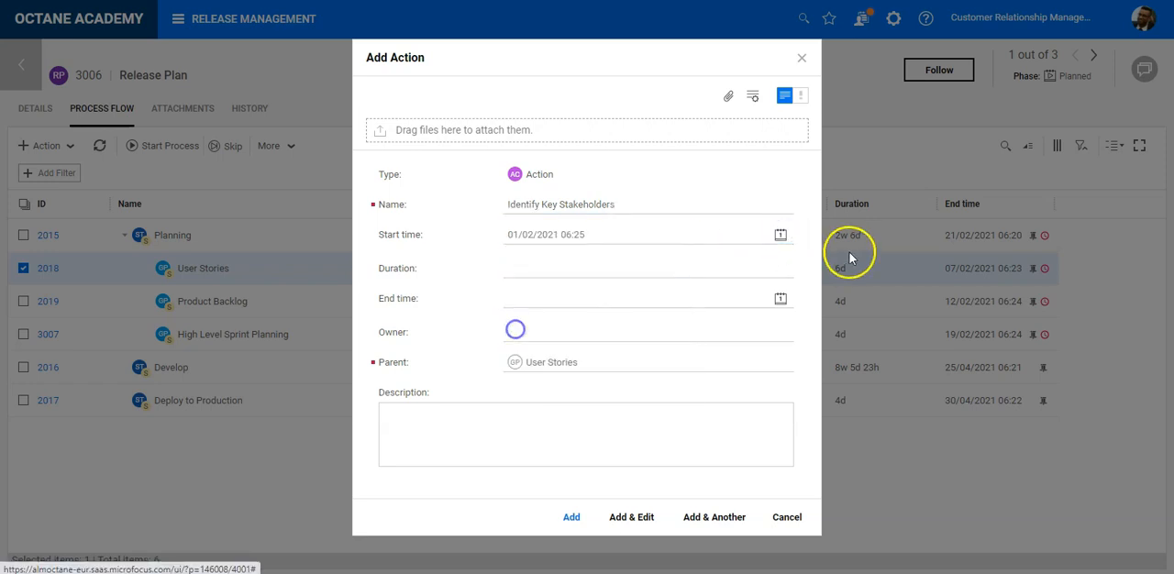
click(778, 268)
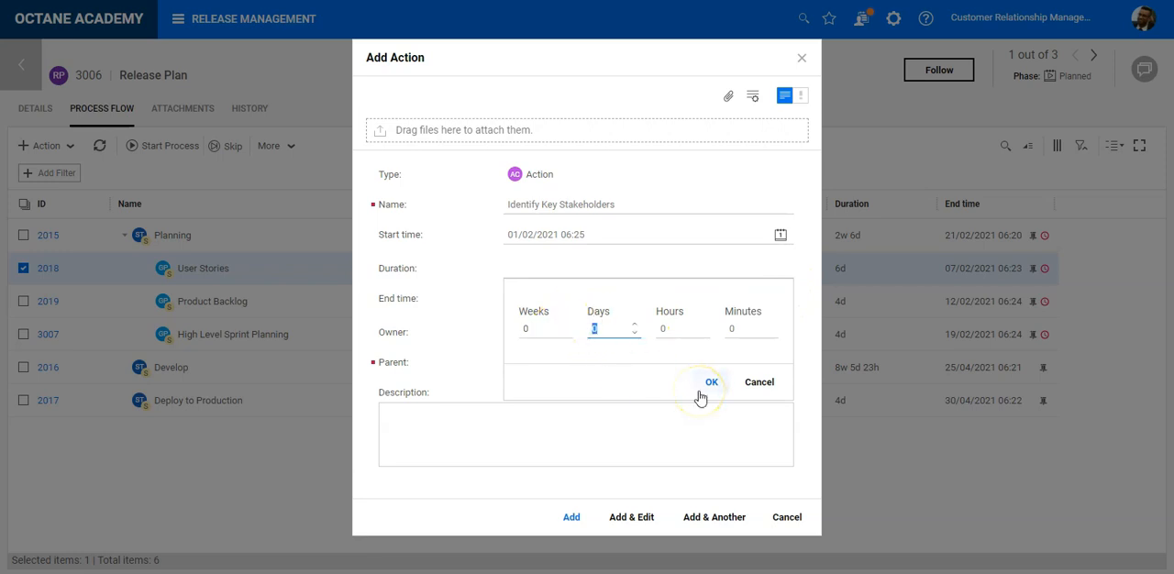
double_click(572, 327)
text(1)
click(713, 383)
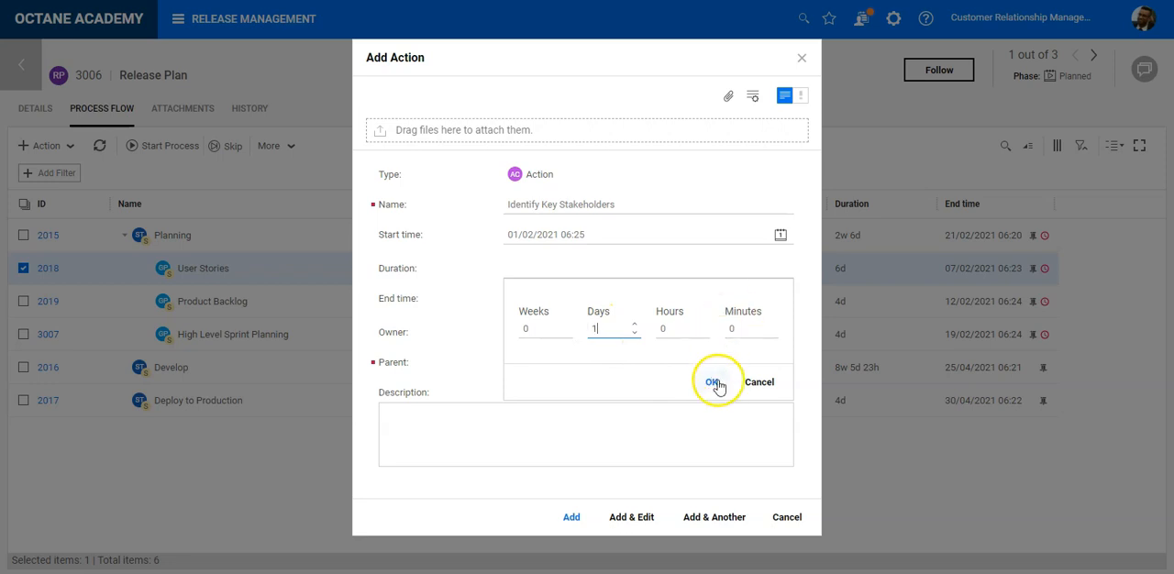
click(780, 298)
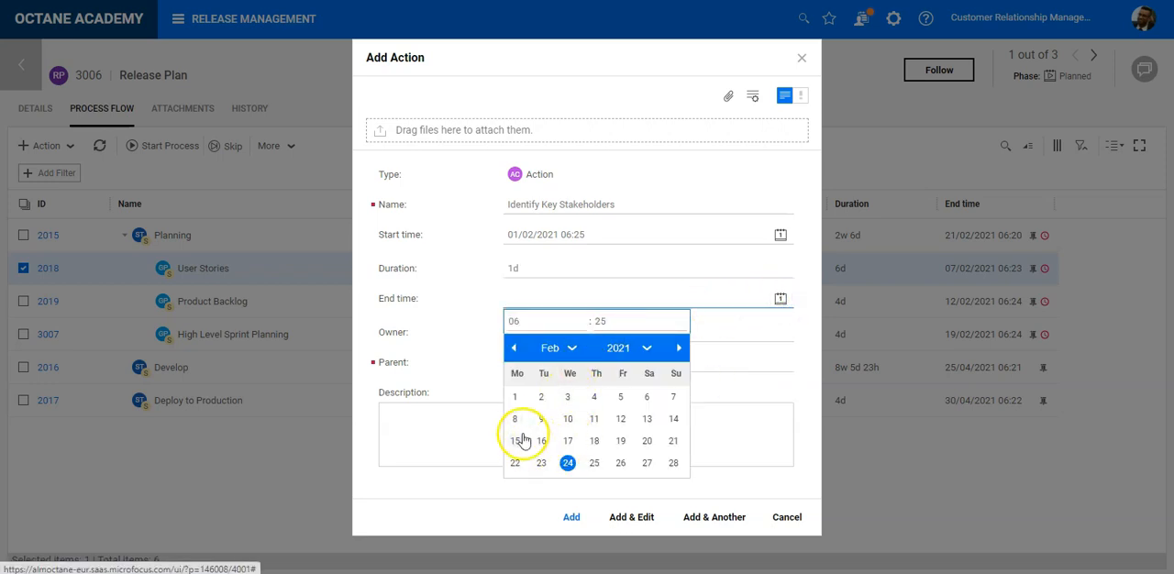
click(542, 400)
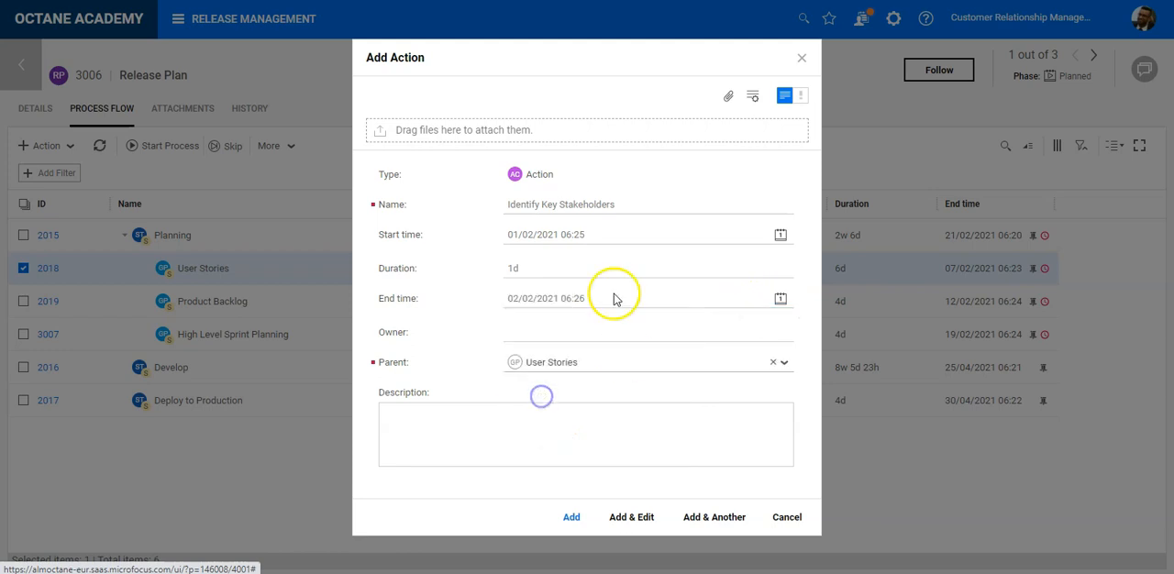
- Assign an owner to the Identify Key Stakeholders action and add it while continuing with another action
click(555, 330)
scroll(587, 257, down, 2)
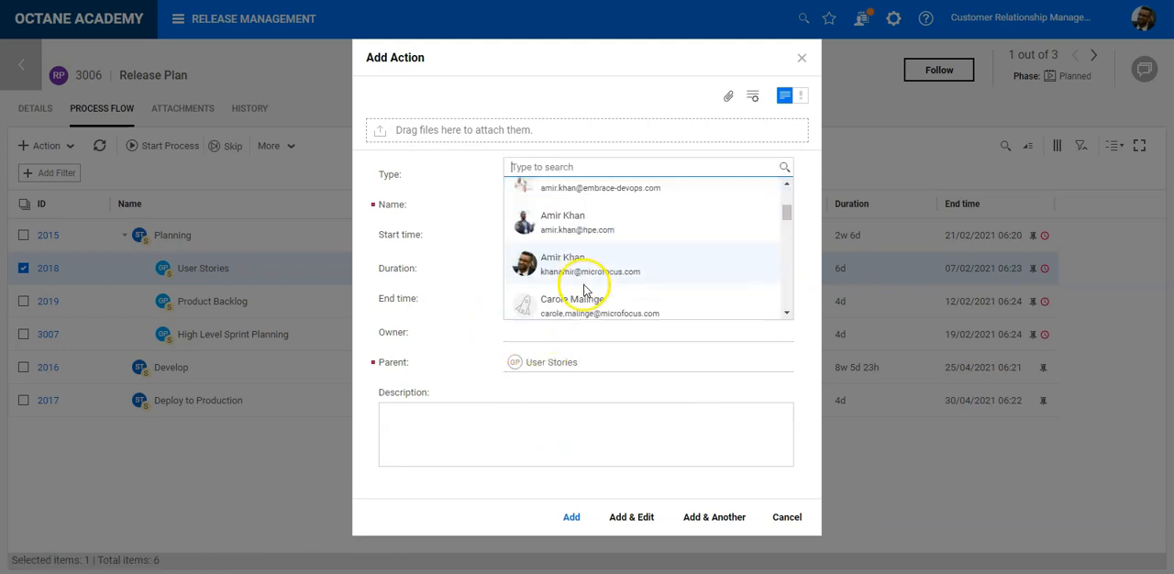
click(568, 253)
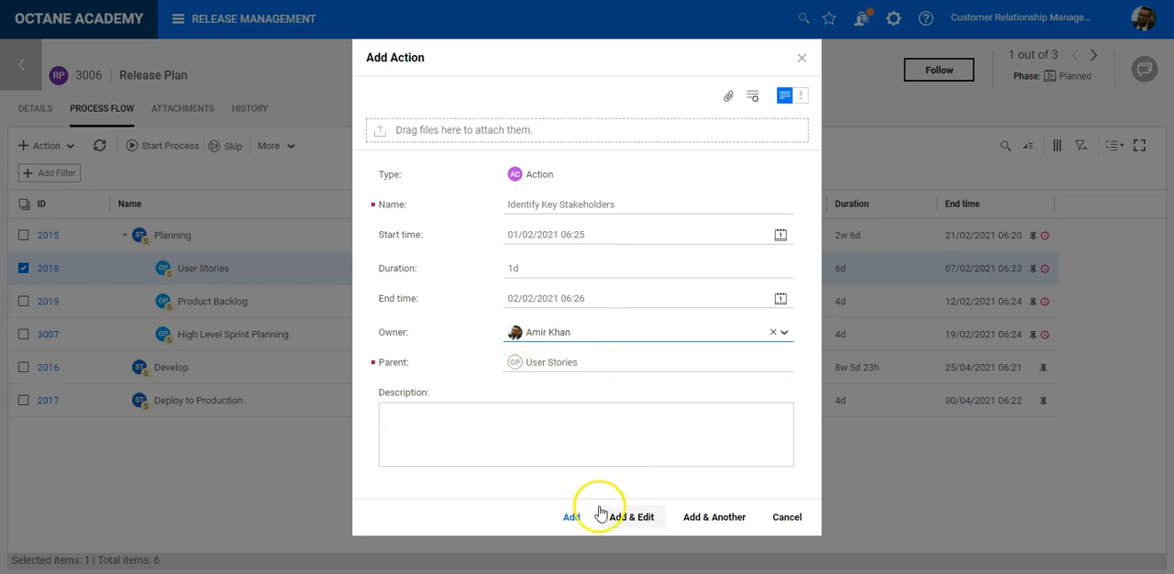
click(707, 513)
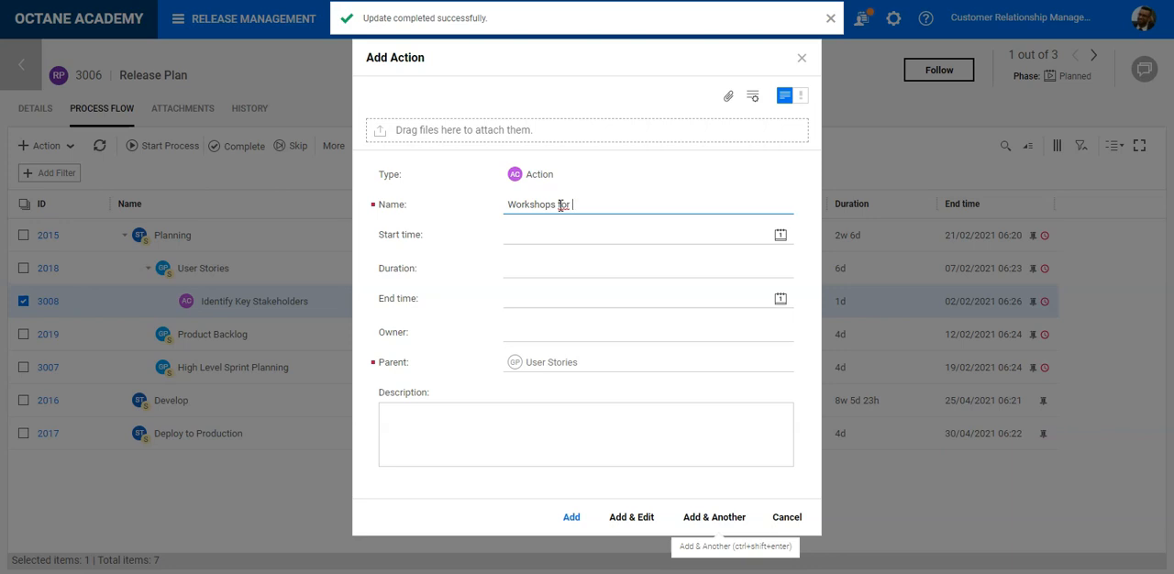
- Name the new User Stories action Story Workshops and schedule it from 02/02/2021 to 04/02/2021 with a duration of 3 days
text(U)
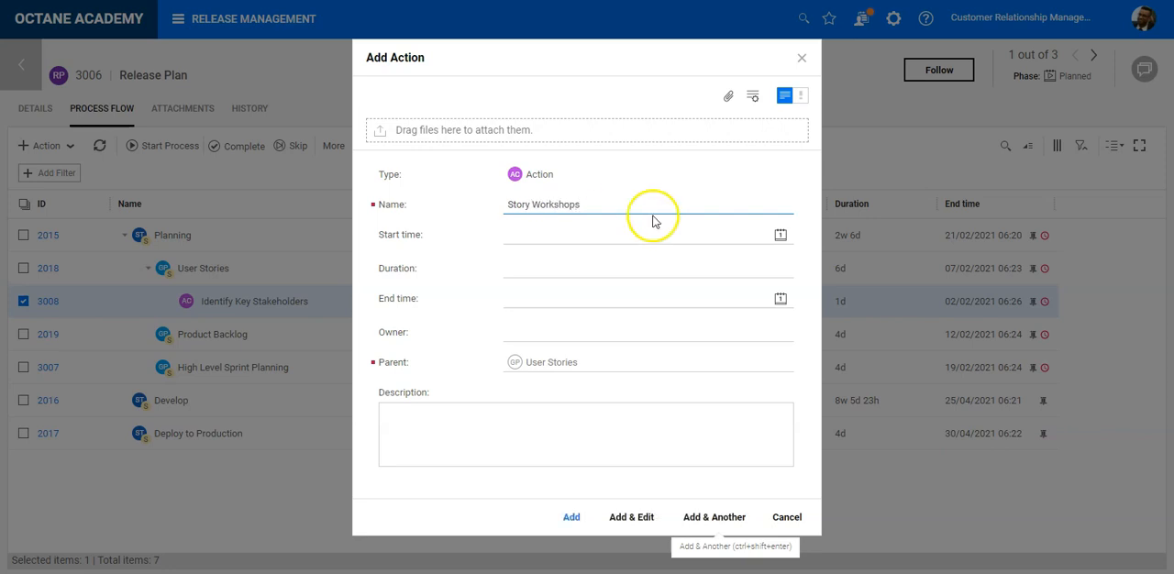
click(778, 235)
click(541, 335)
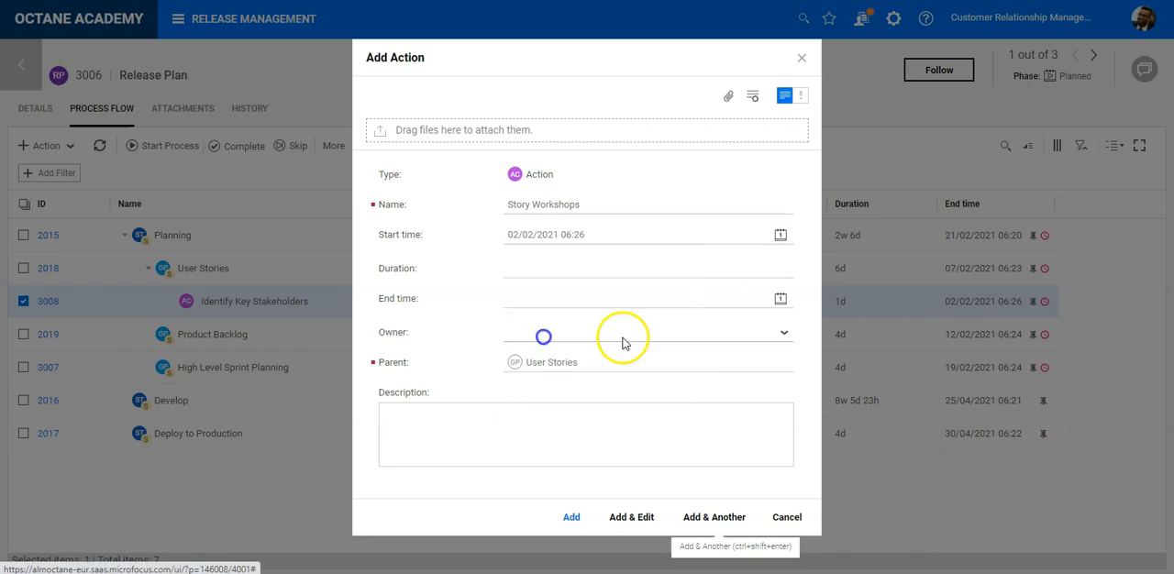
click(780, 301)
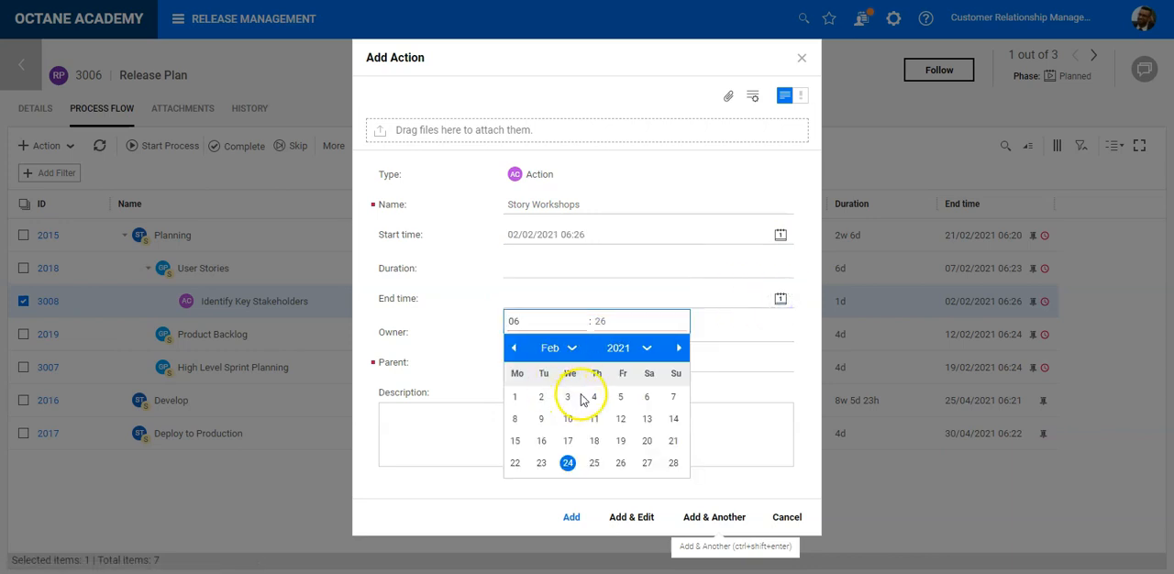
click(596, 397)
click(669, 272)
text(3)
click(712, 382)
- Assign an owner to the Story Workshops action and add it while continuing with another action
click(535, 335)
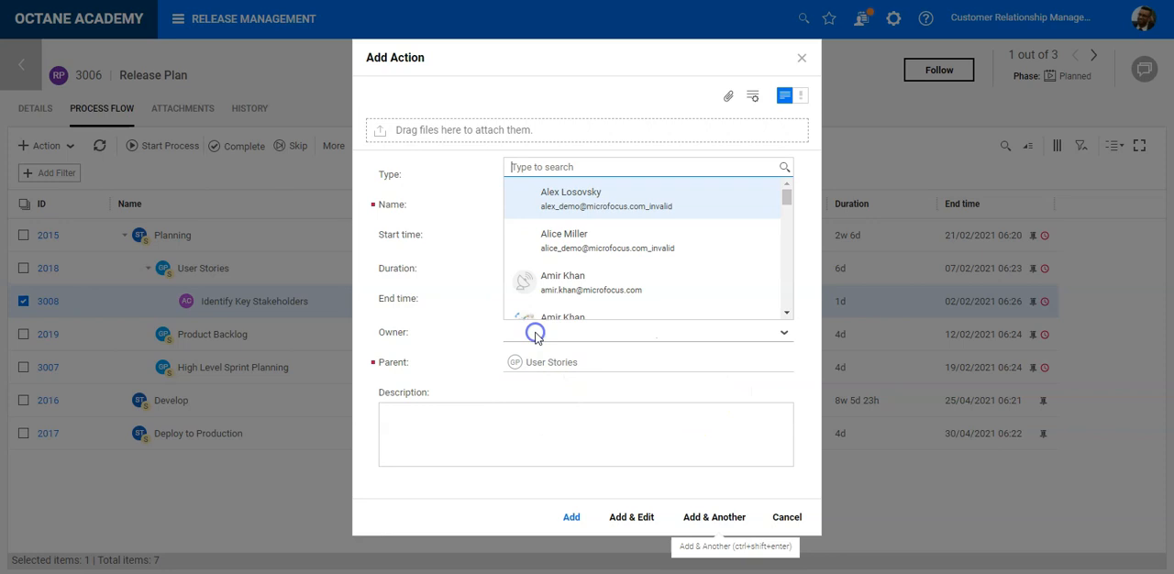
text(Jola)
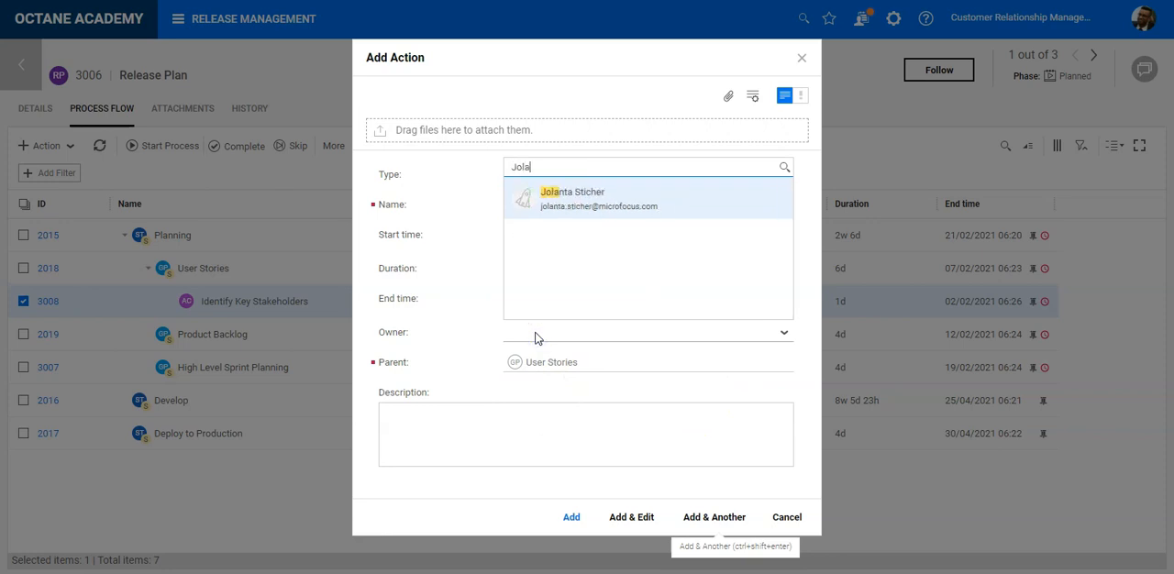
click(598, 190)
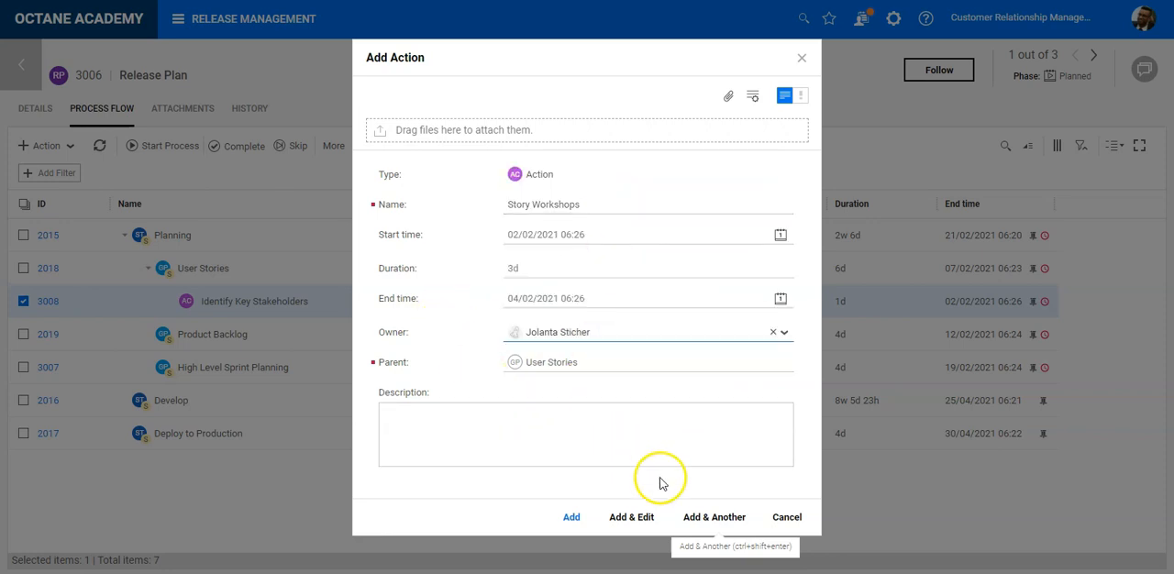
click(699, 517)
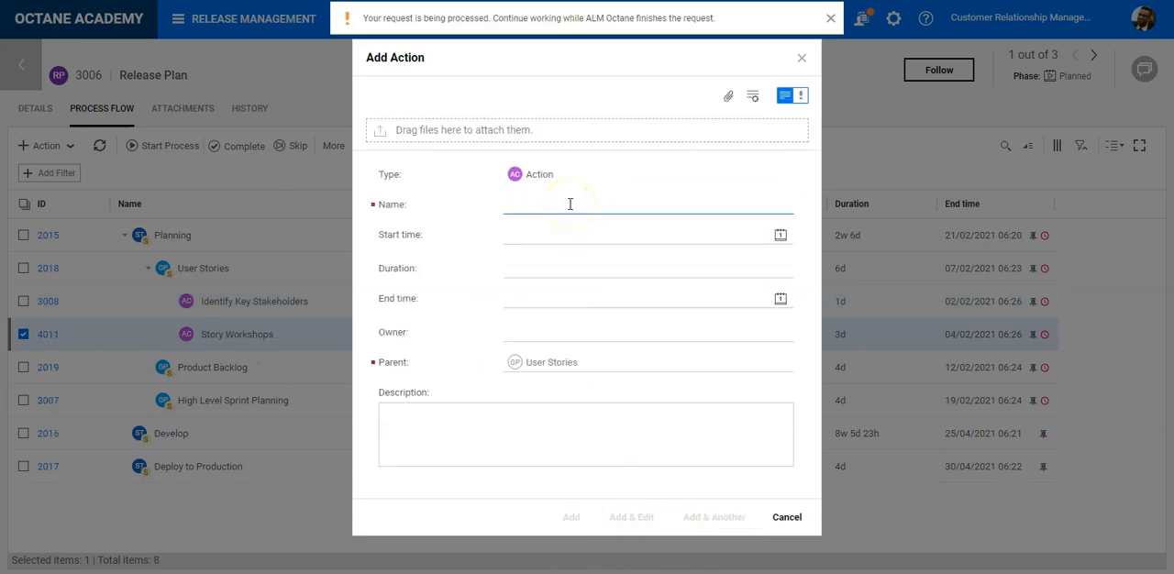
- Name the next action Story Sign Off and schedule it from 04/02/2021 to 05/02/2021 with a duration of 1 day
text(Story Sign Off)
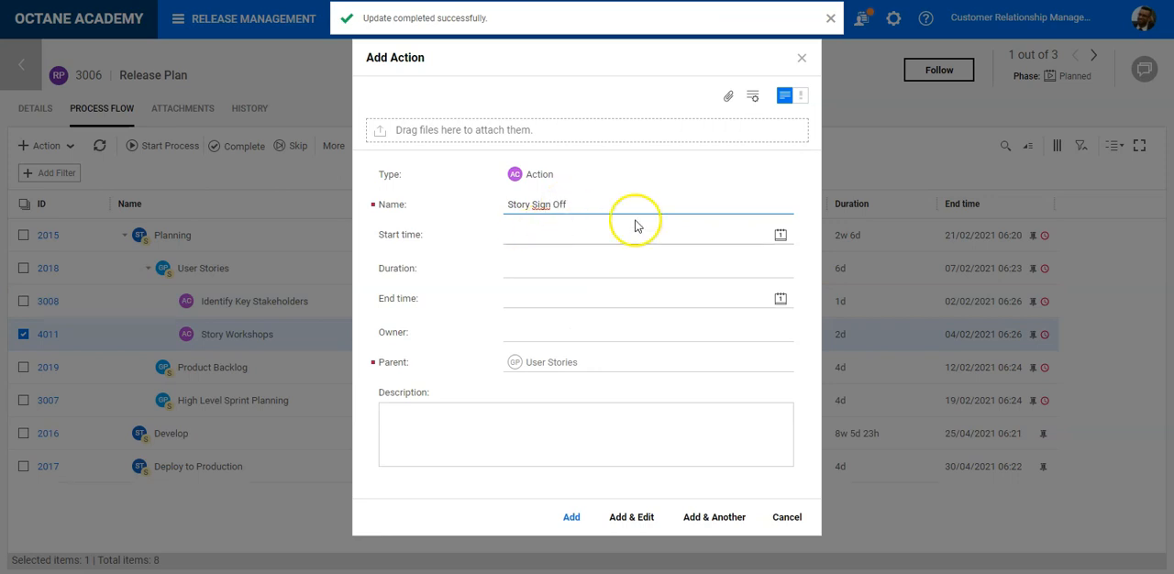
click(779, 236)
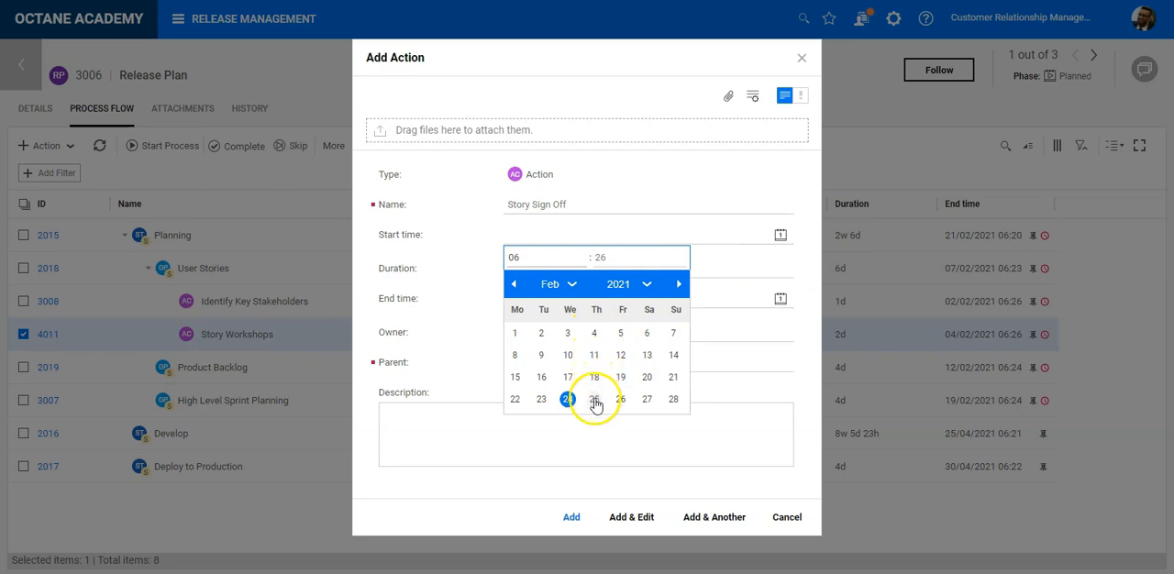
click(598, 332)
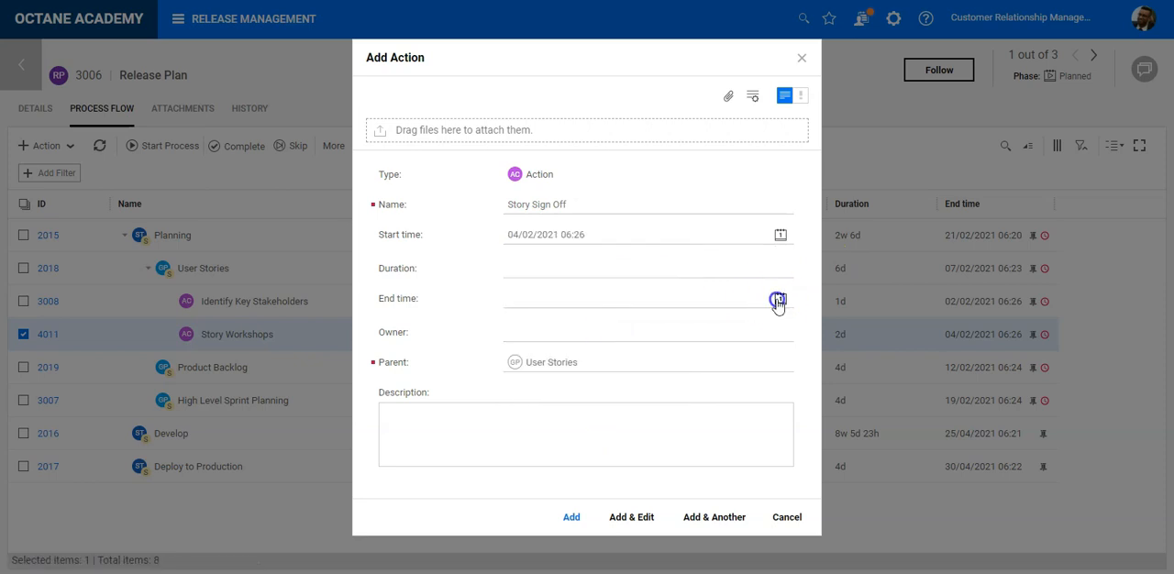
click(780, 299)
click(623, 397)
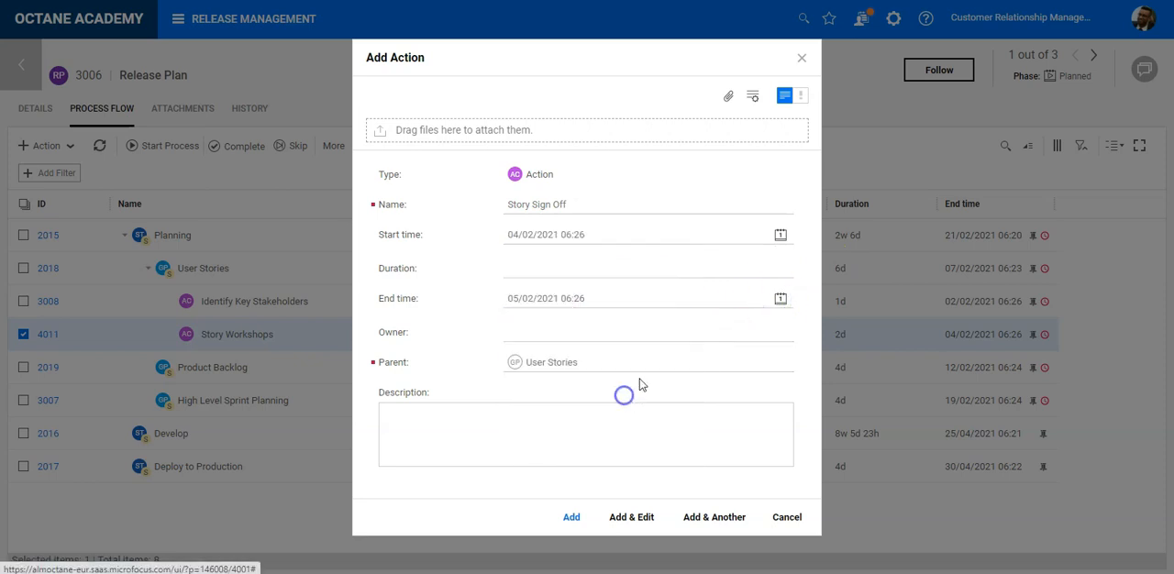
click(640, 271)
drag(605, 330, 588, 331)
text(1)
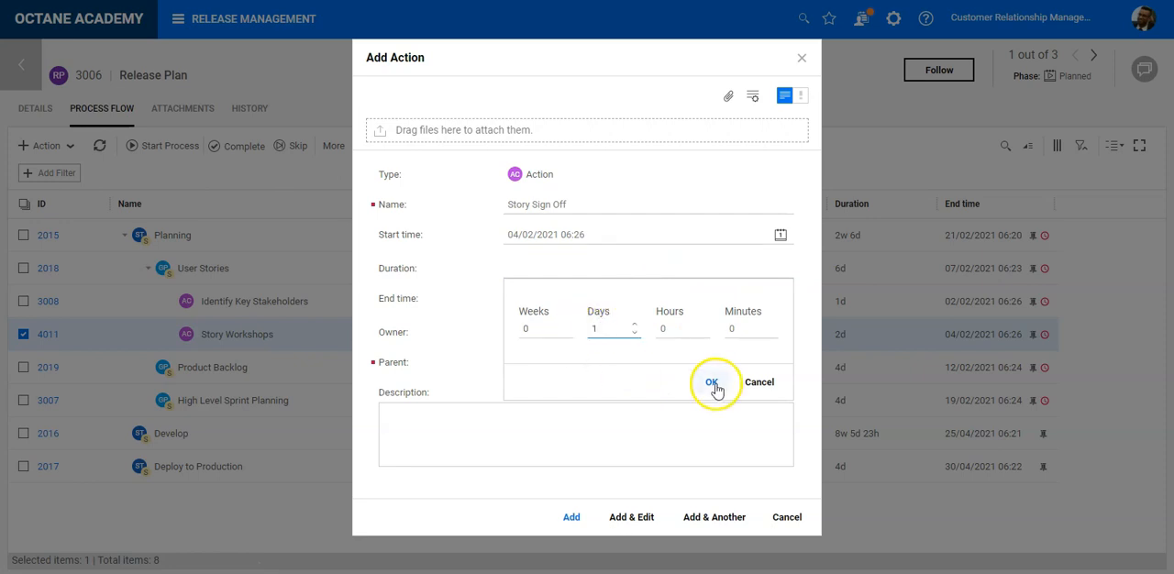
click(711, 383)
- Assign an owner to the Story Sign Off action and add it to the User Stories group
click(598, 331)
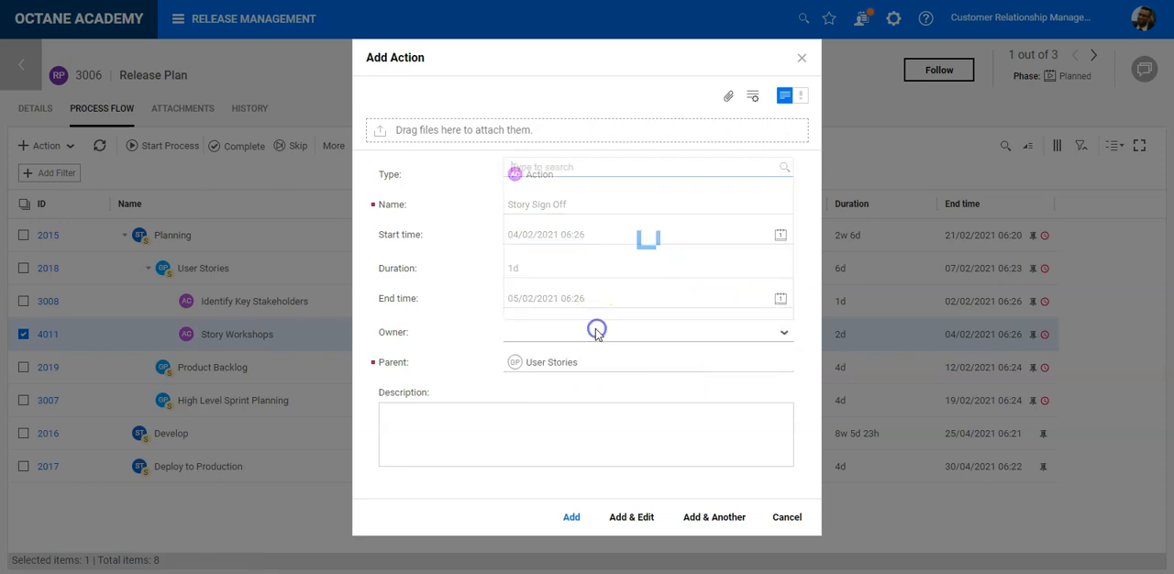
text(joel)
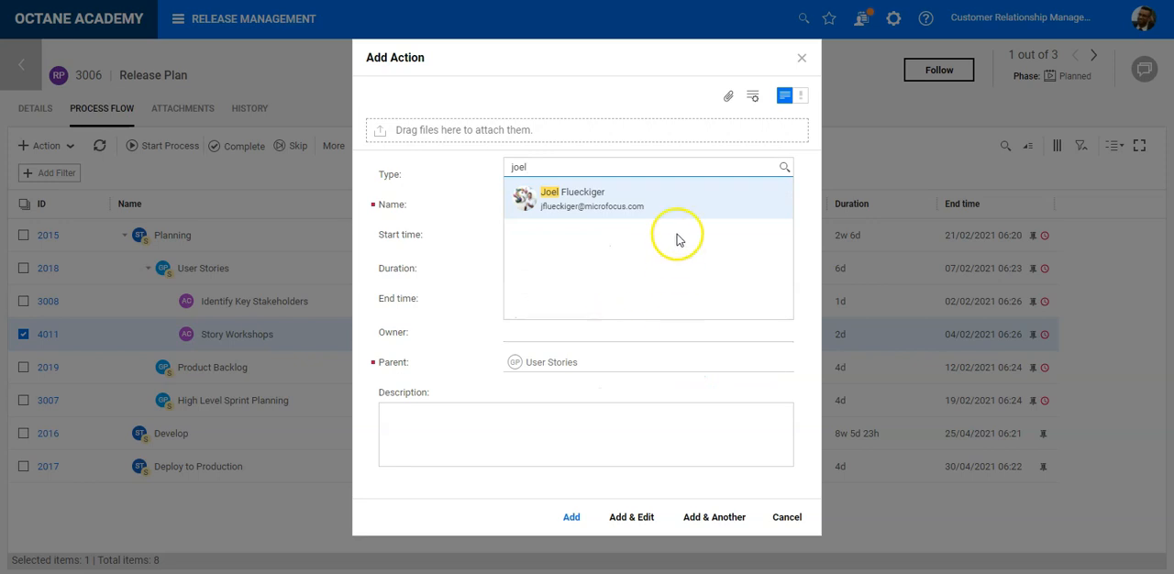
click(676, 209)
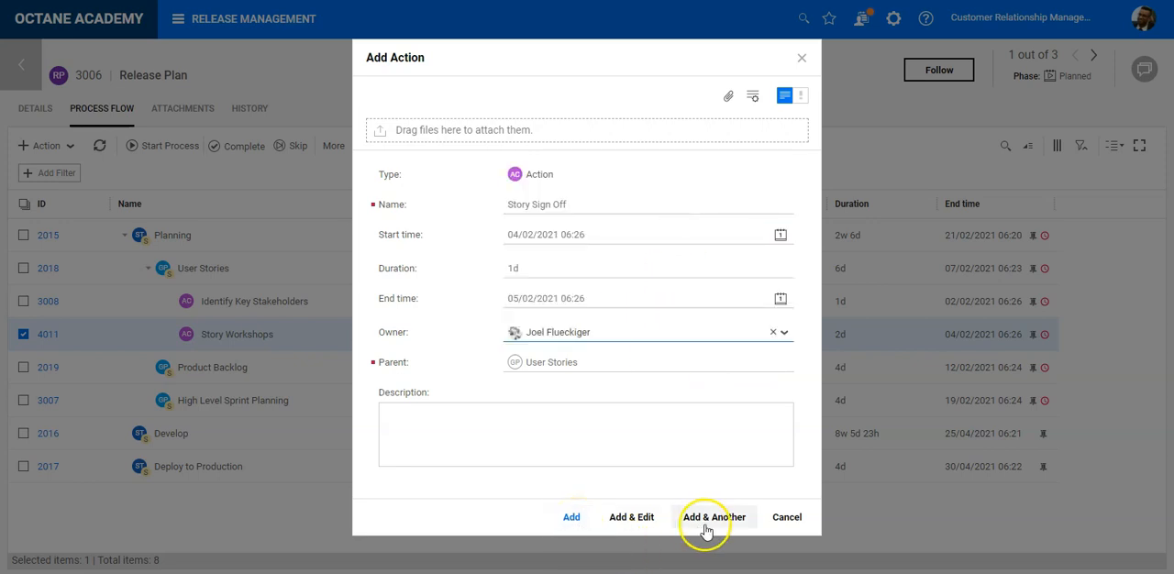
click(585, 521)
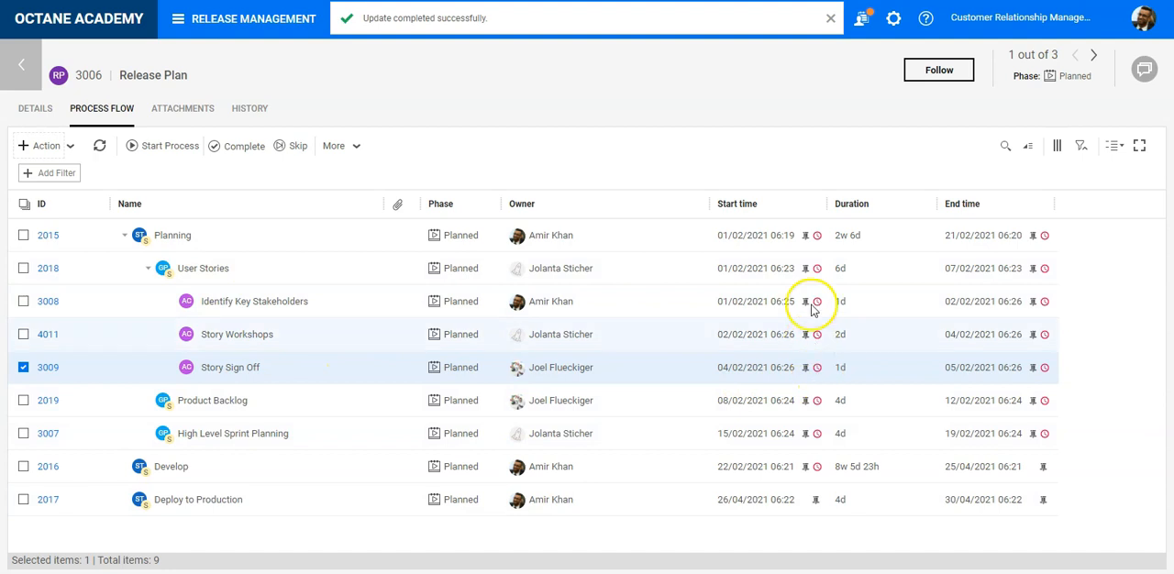
- Start a new quality gate in the User Stories group after Story Sign Off and name it Aligned to Roadmap
click(217, 274)
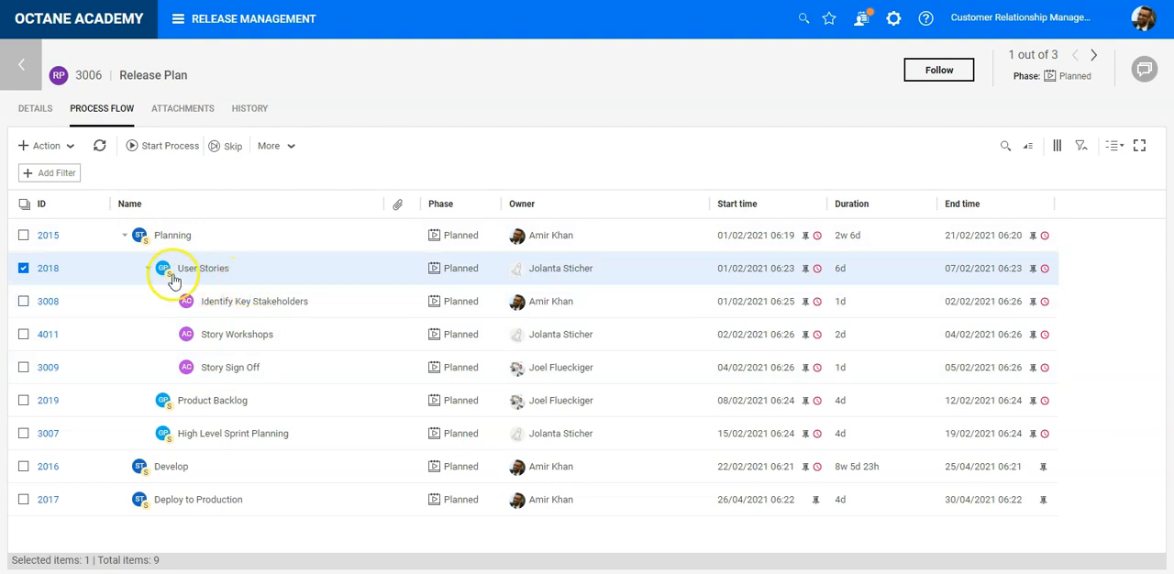
click(70, 146)
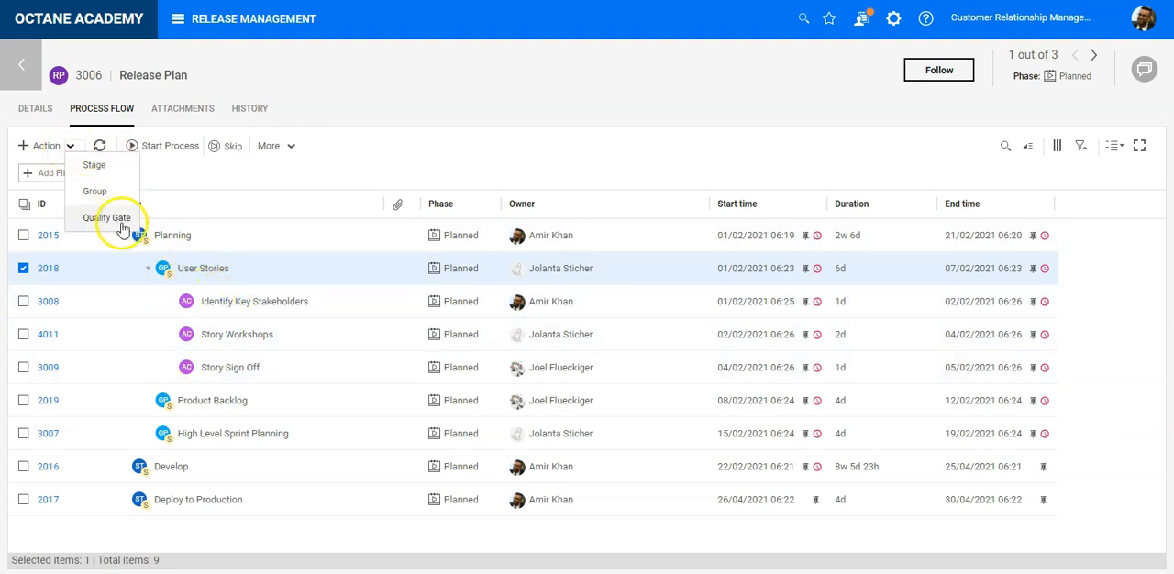
click(240, 374)
click(69, 145)
click(108, 220)
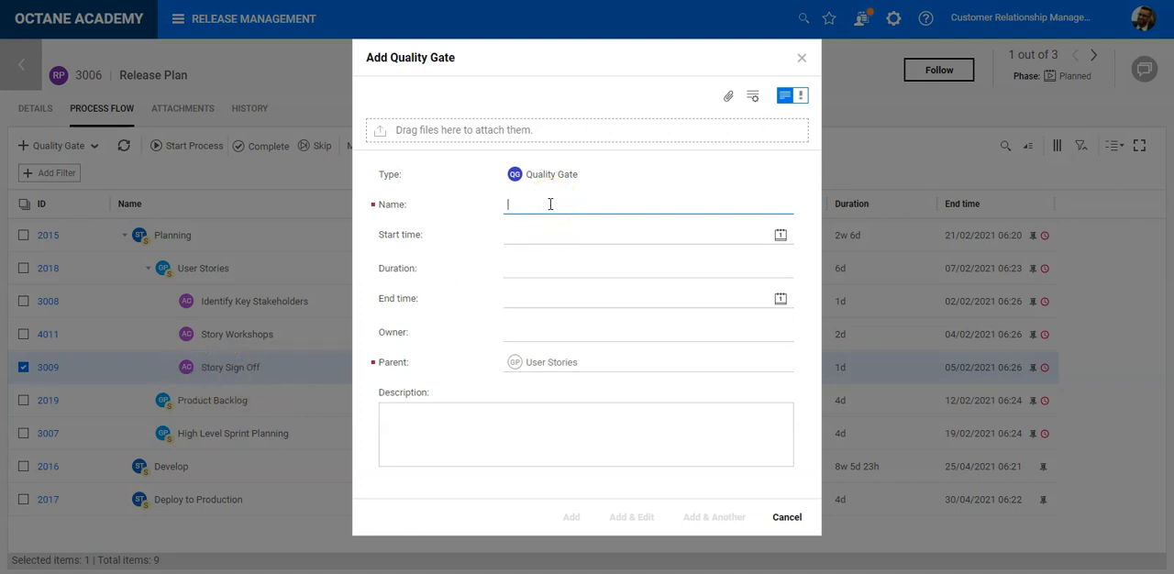
click(550, 203)
click(498, 216)
click(533, 202)
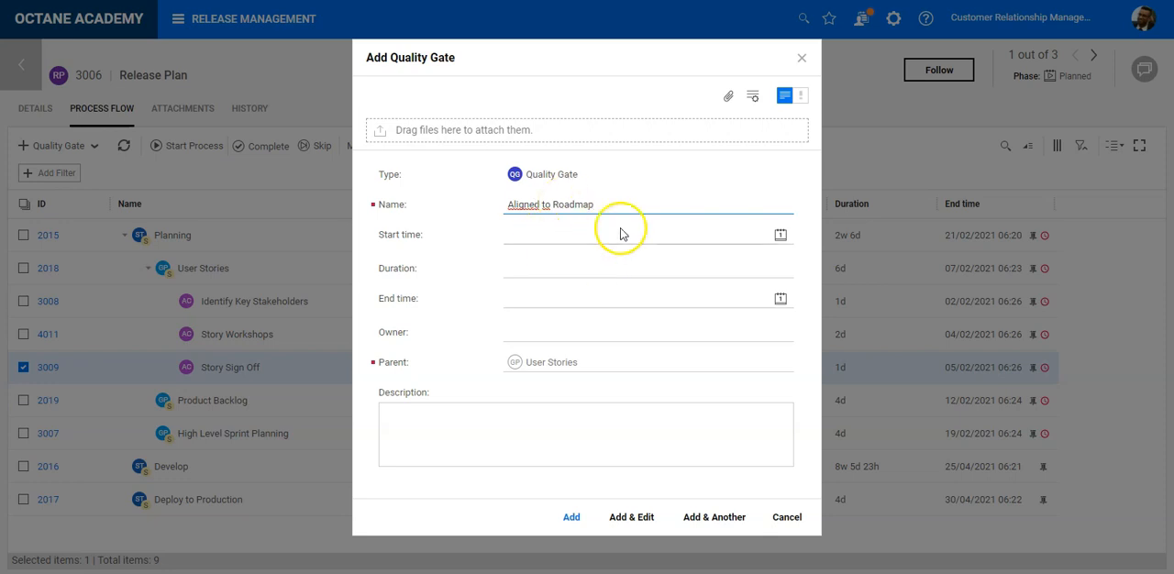
- Set the Aligned to Roadmap quality gate to start and end on 12/02/2021 with a duration of 2 hours
click(778, 234)
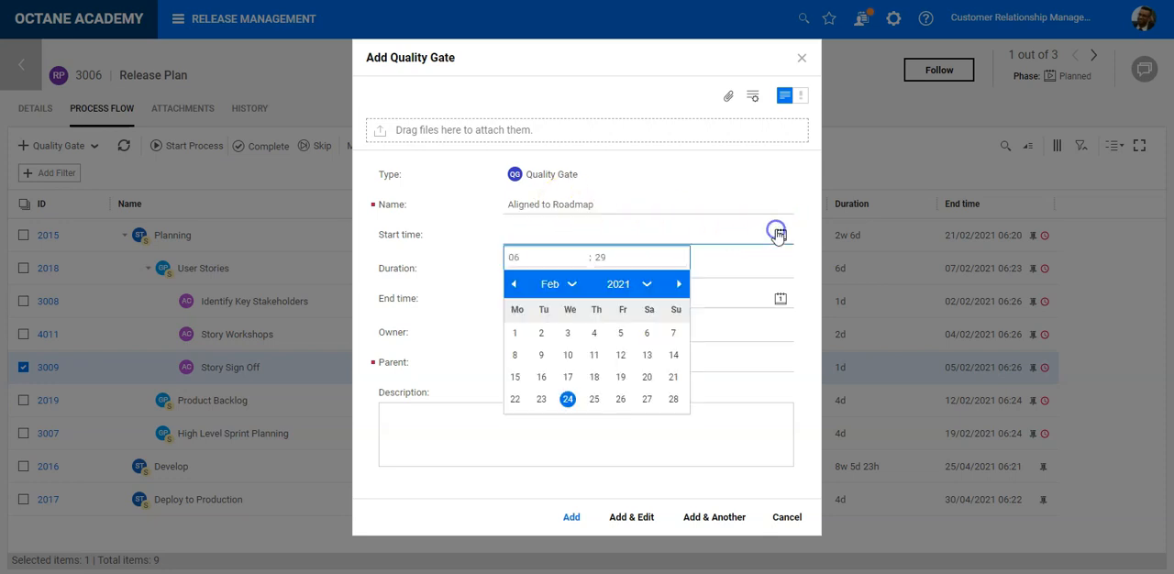
click(623, 358)
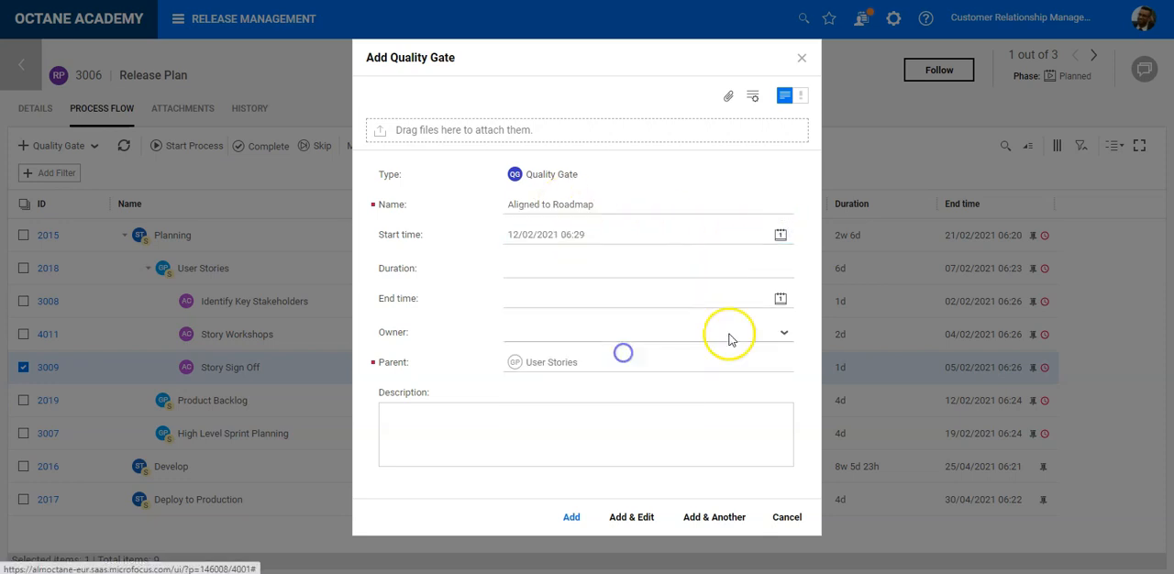
click(779, 298)
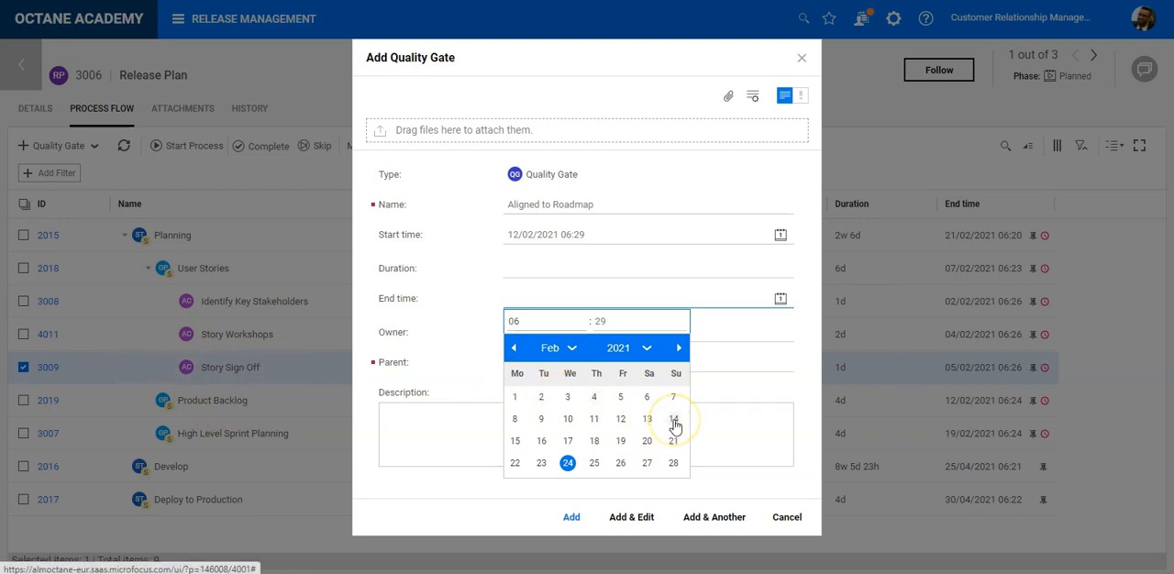
click(620, 419)
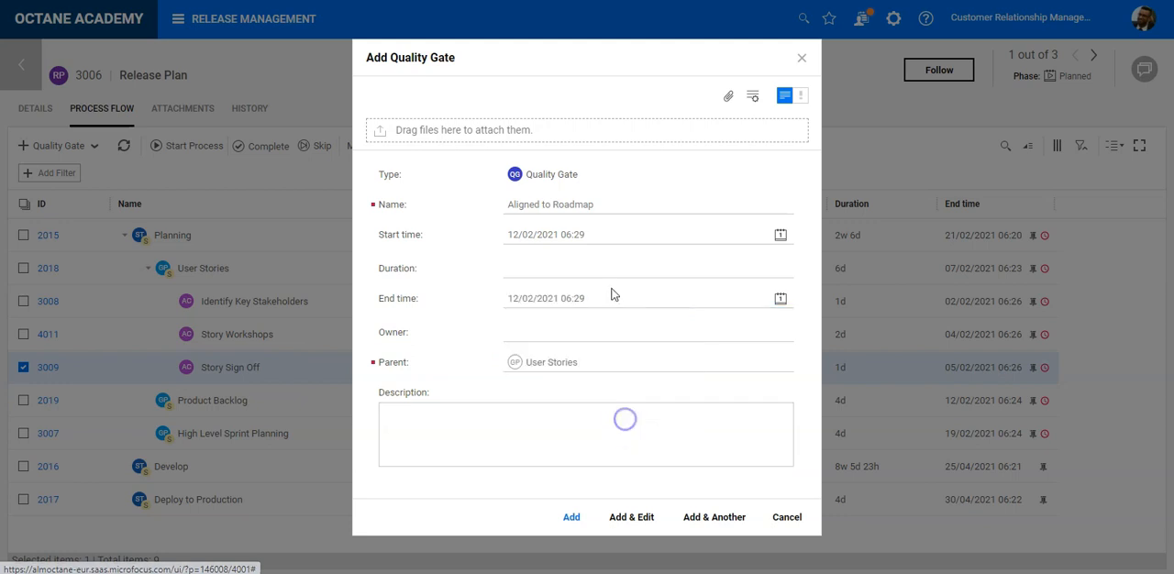
click(607, 273)
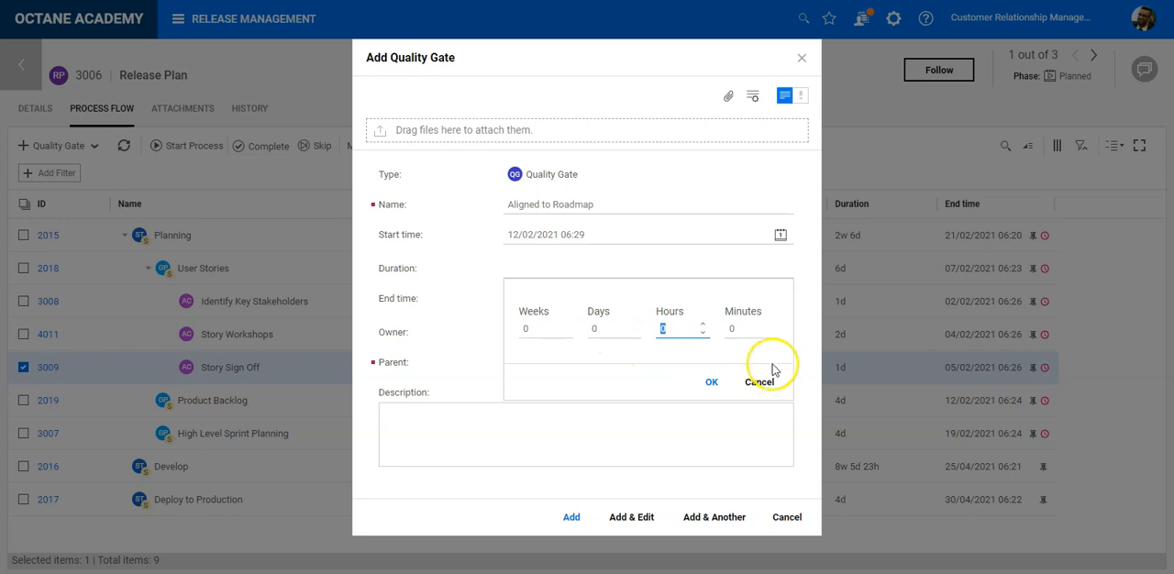
text(2)
click(705, 383)
- Assign an owner to the Aligned to Roadmap quality gate and add it to the process flow
click(556, 334)
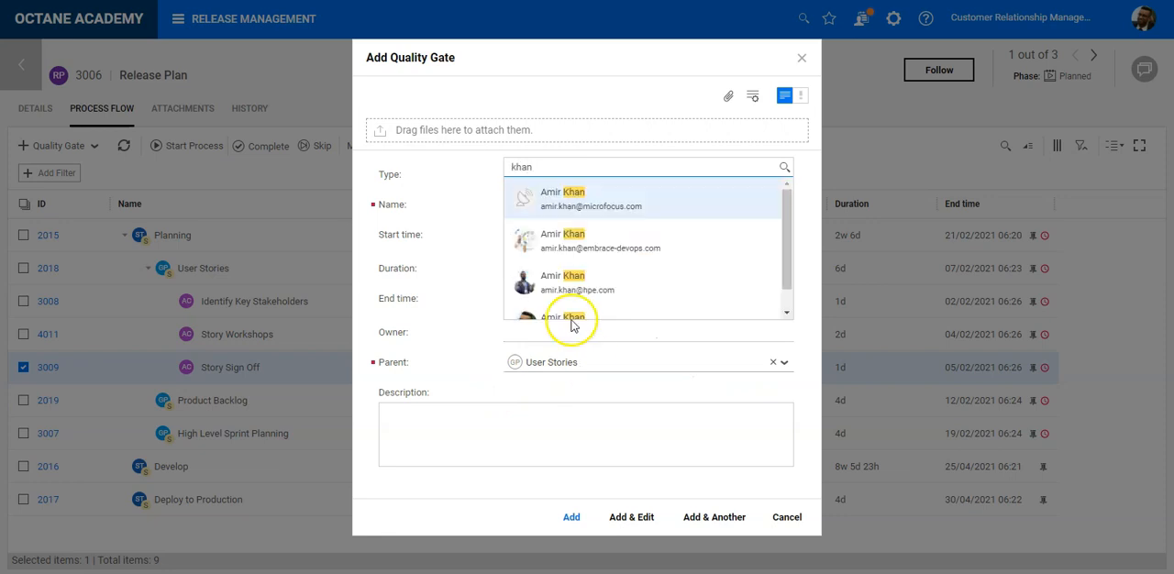
click(560, 284)
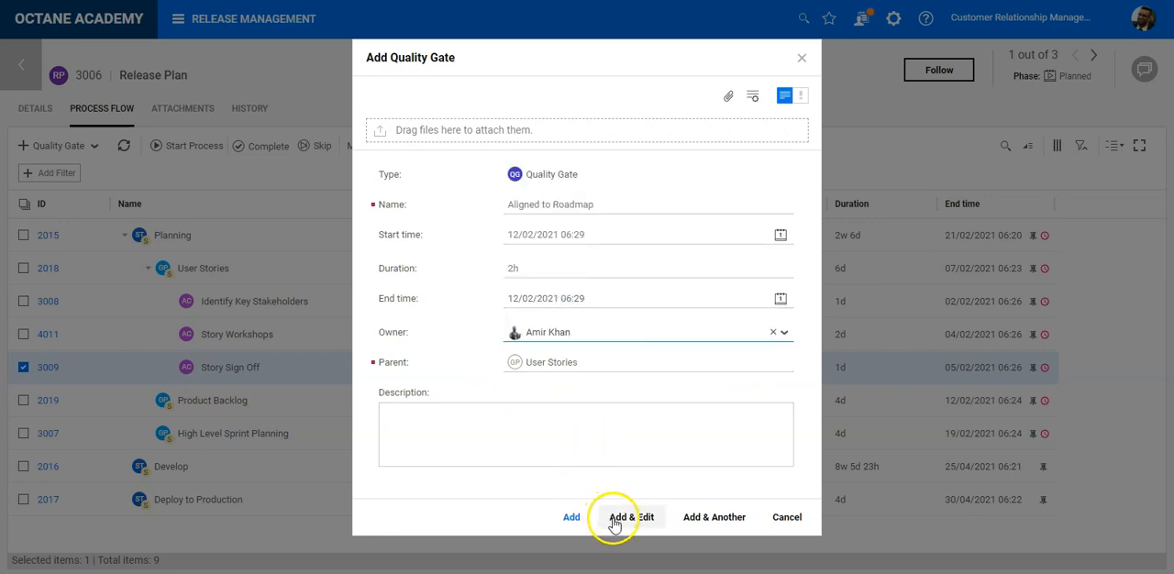
click(572, 517)
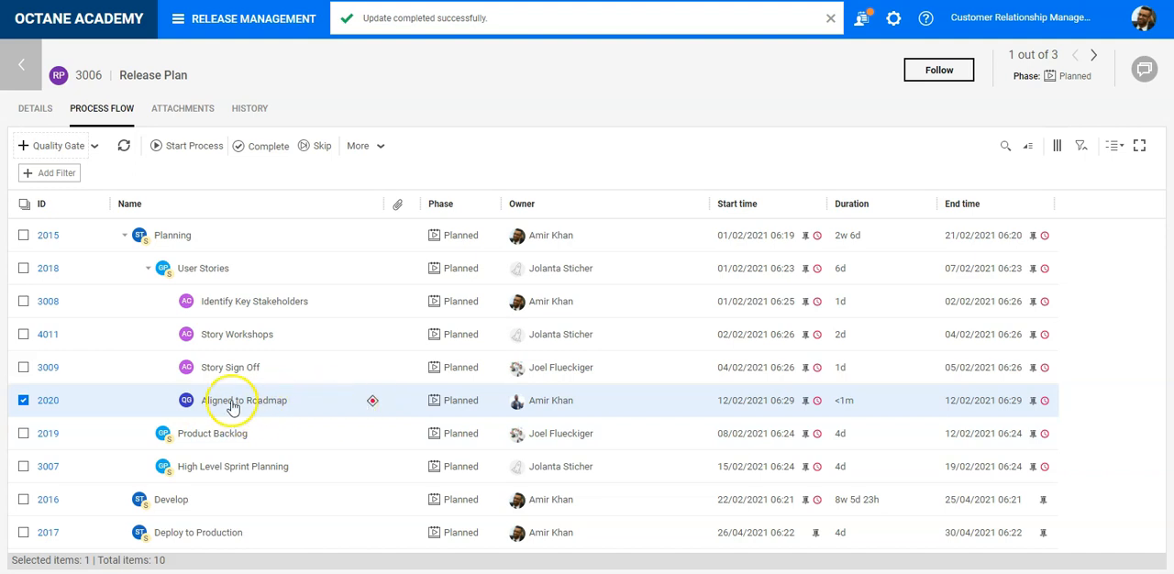
- Add the user input criterion "Check signed off stories are aligned to roadmap" to the Aligned to Roadmap quality gate and return to the Release Plan
click(50, 400)
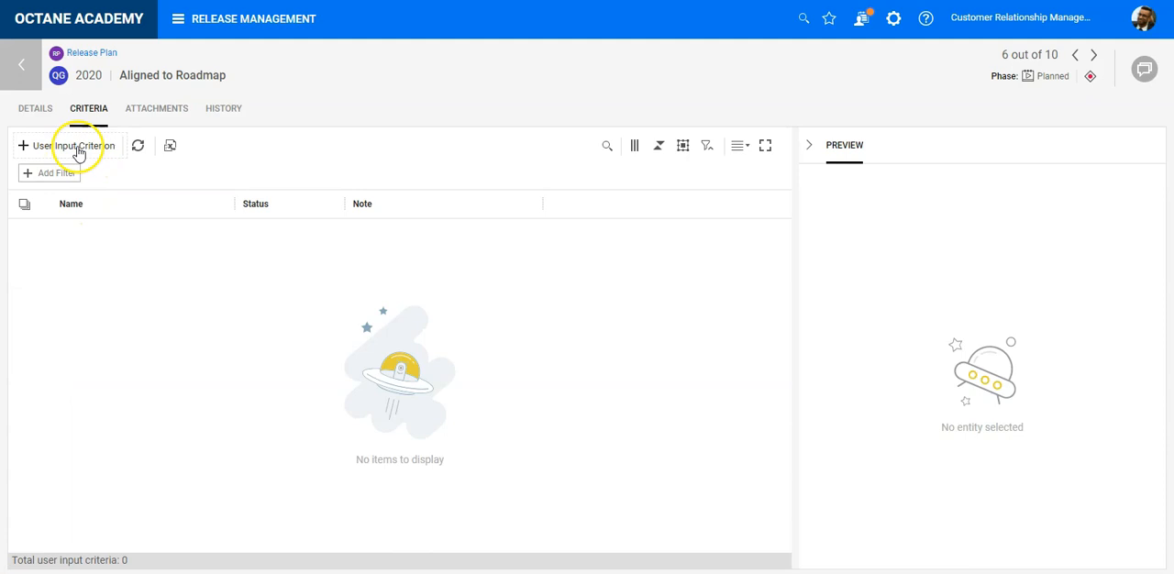
click(77, 148)
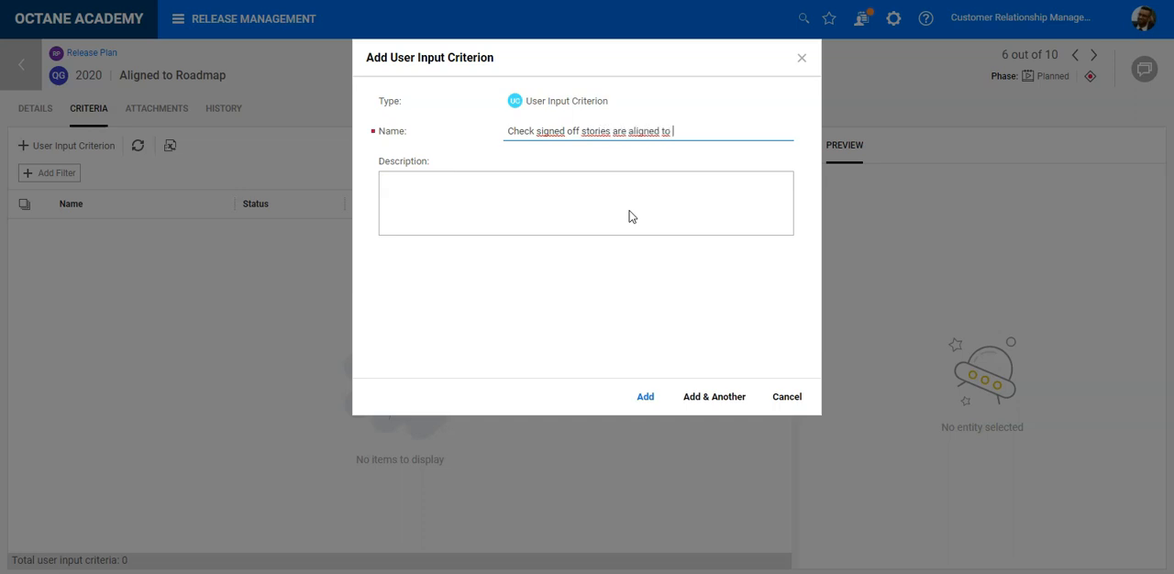
click(601, 181)
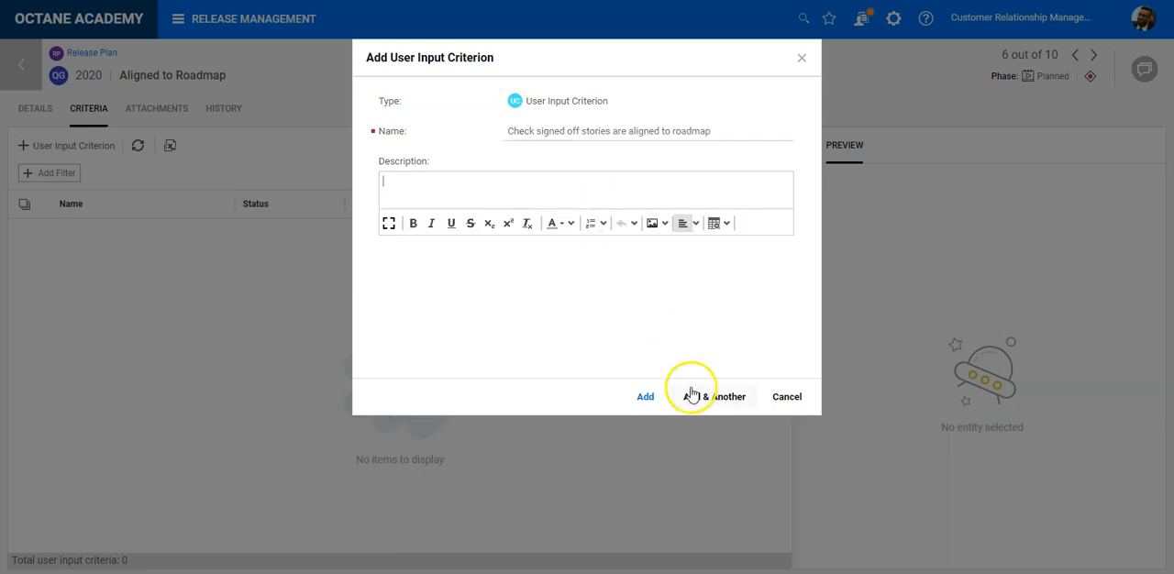
click(644, 396)
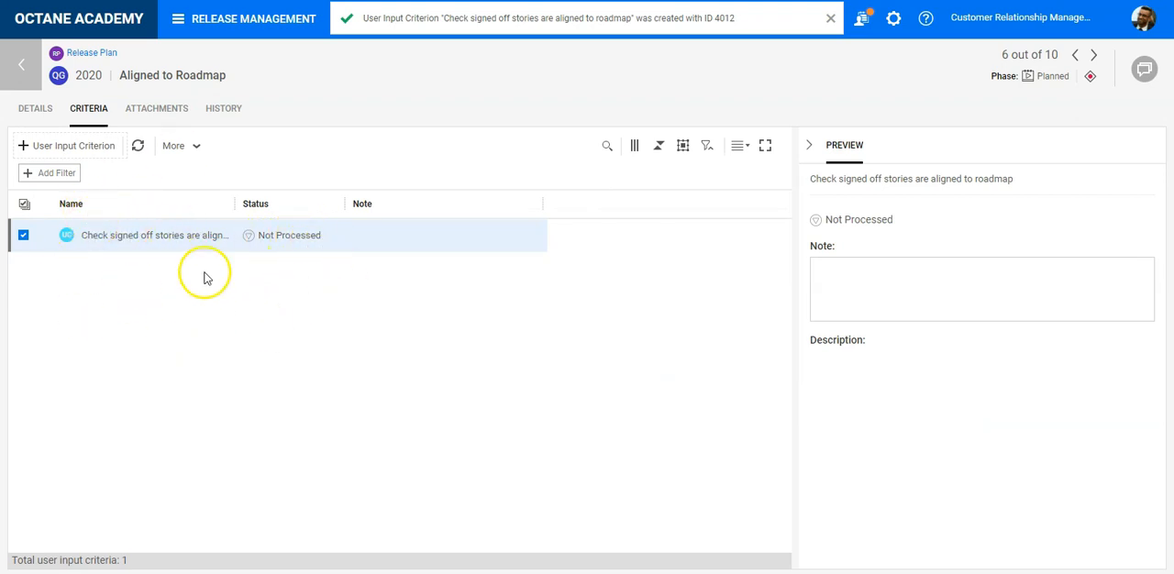
click(11, 69)
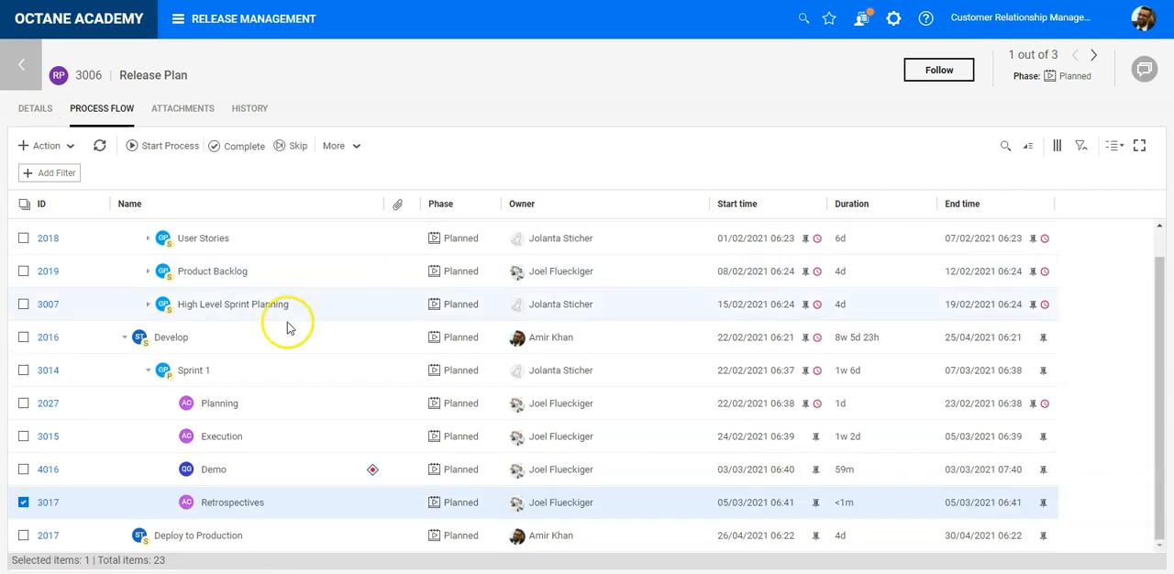
- Review the items inside the User Stories group of the Planning stage
scroll(334, 418, up, 1)
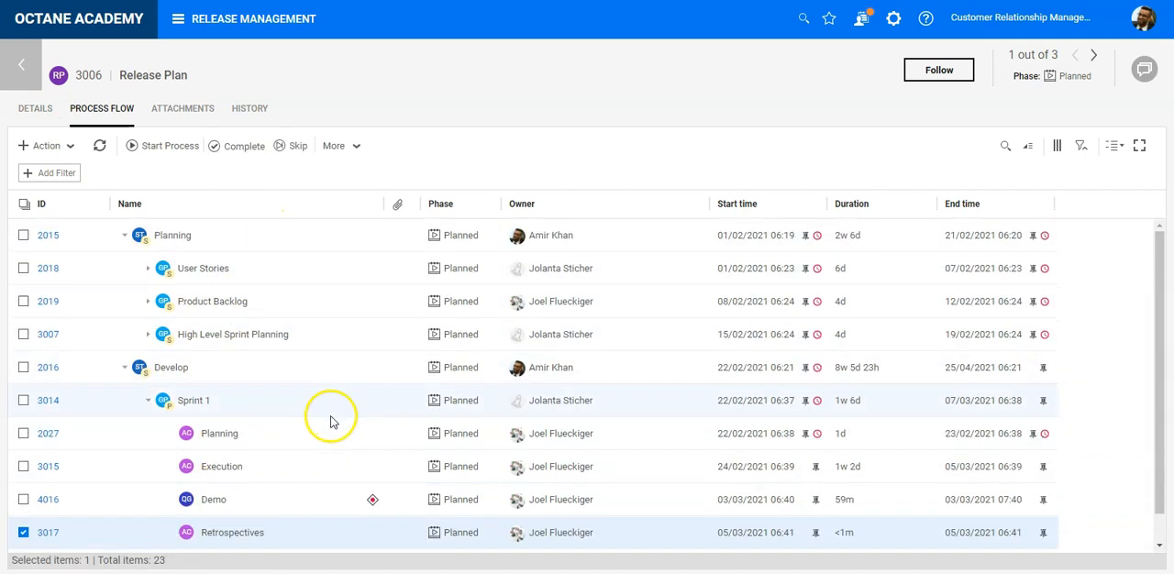
click(149, 269)
click(150, 271)
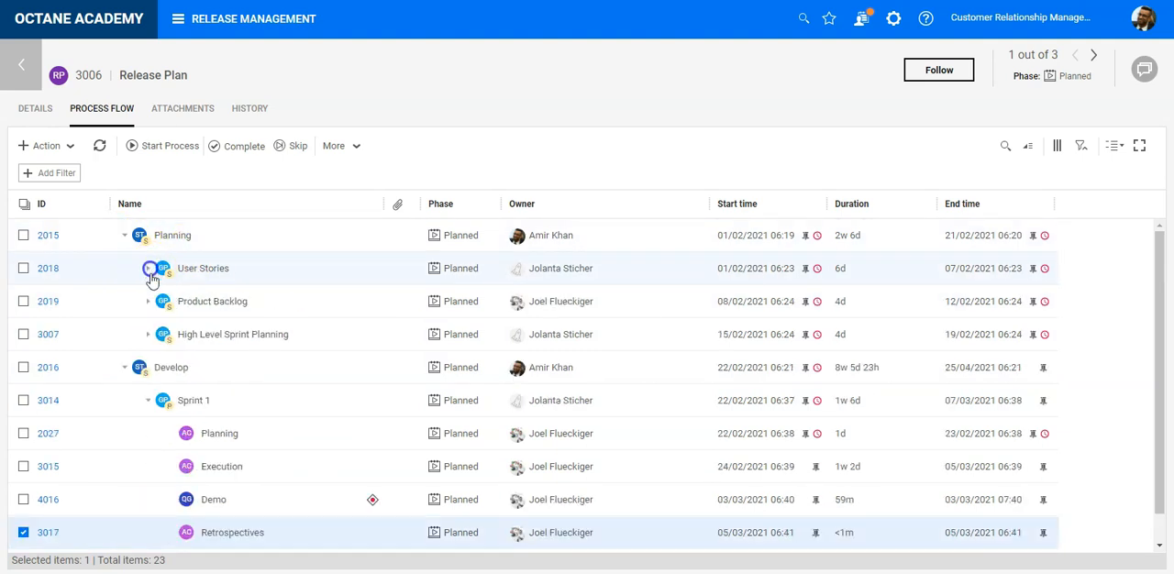
- Review the items inside the Product Backlog, High Level Sprint Planning and Sprint 1 groups
click(148, 304)
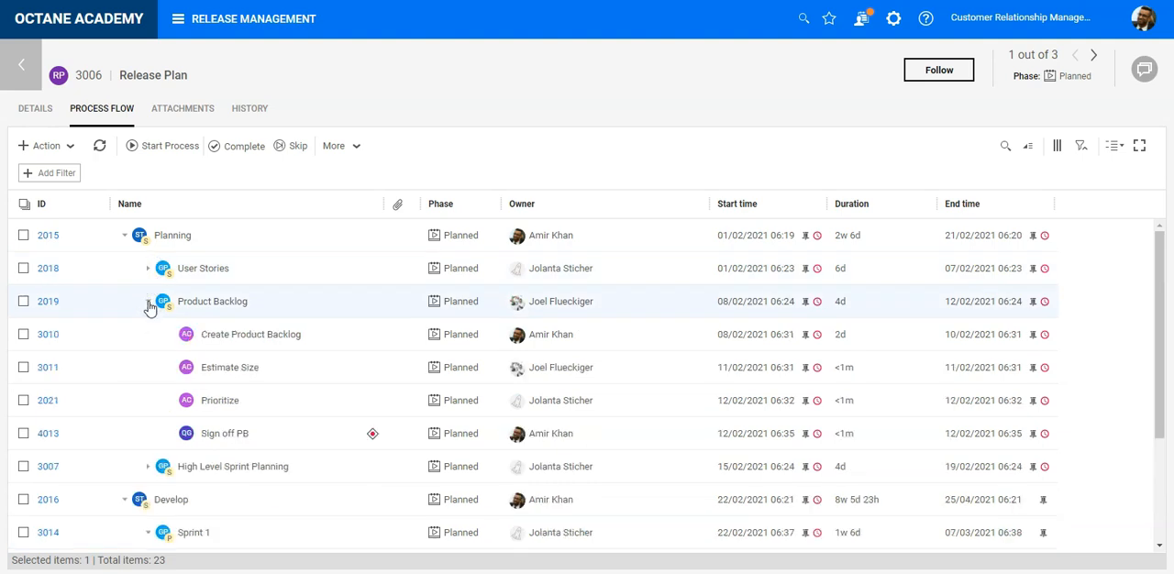
click(148, 304)
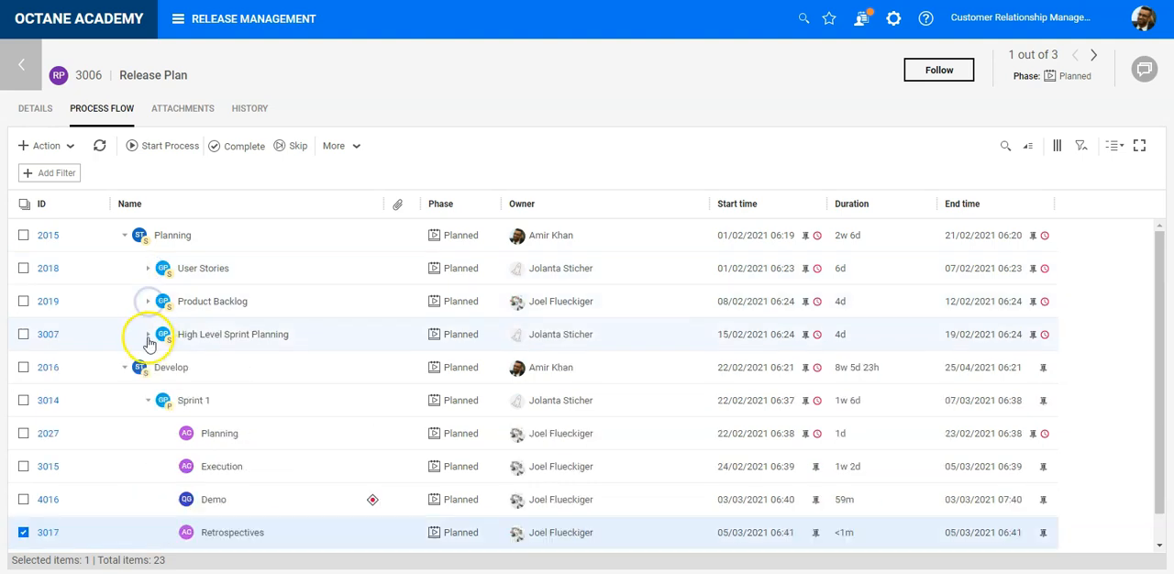
click(149, 334)
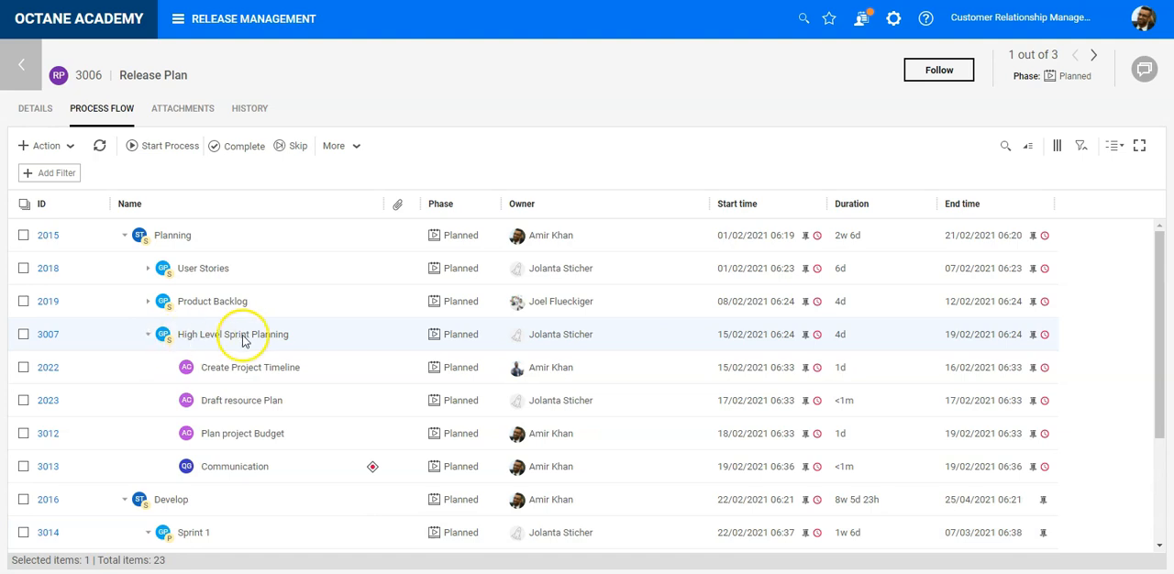
click(149, 336)
scroll(175, 339, down, 1)
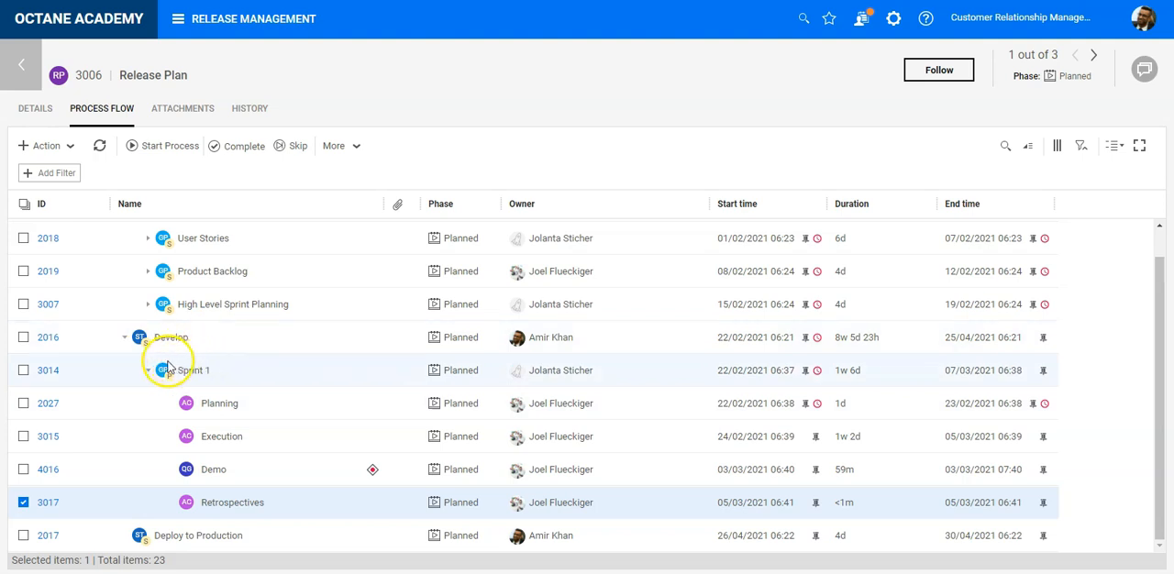
click(147, 372)
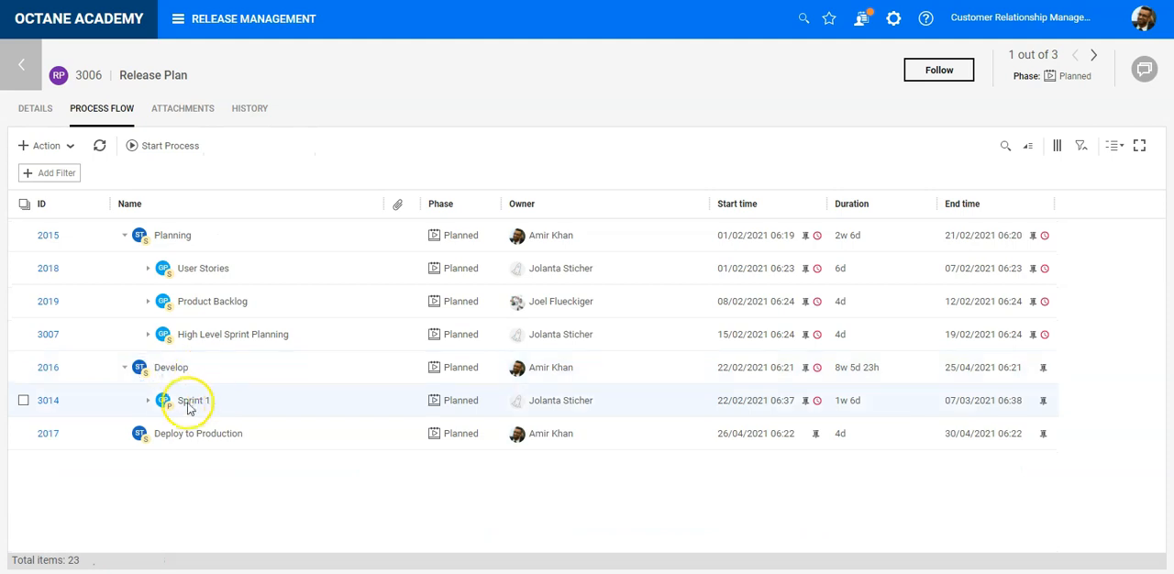
click(148, 402)
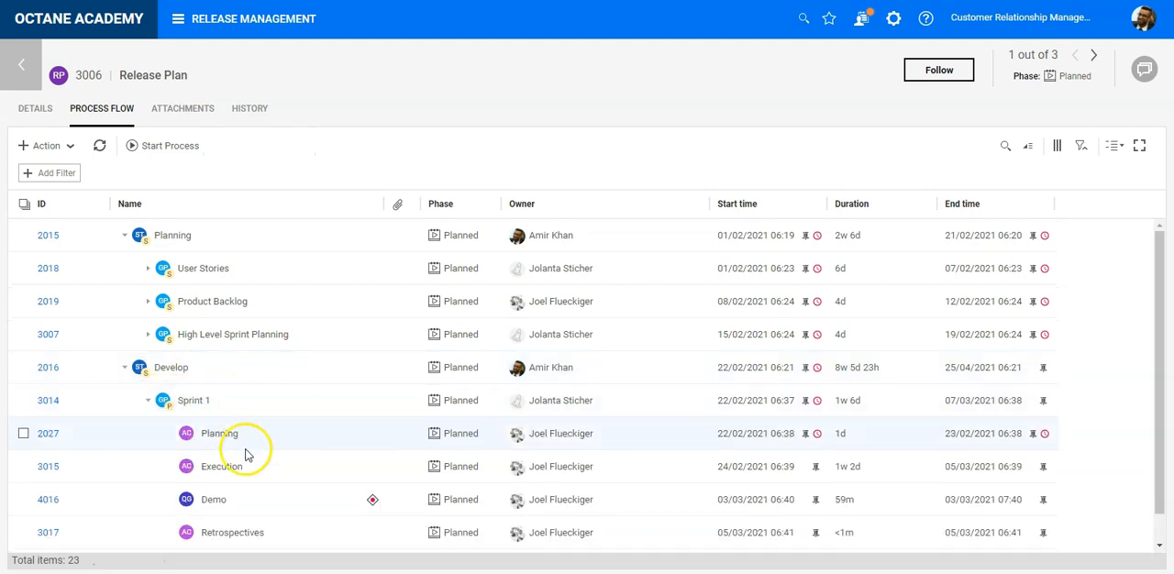
scroll(241, 458, down, 1)
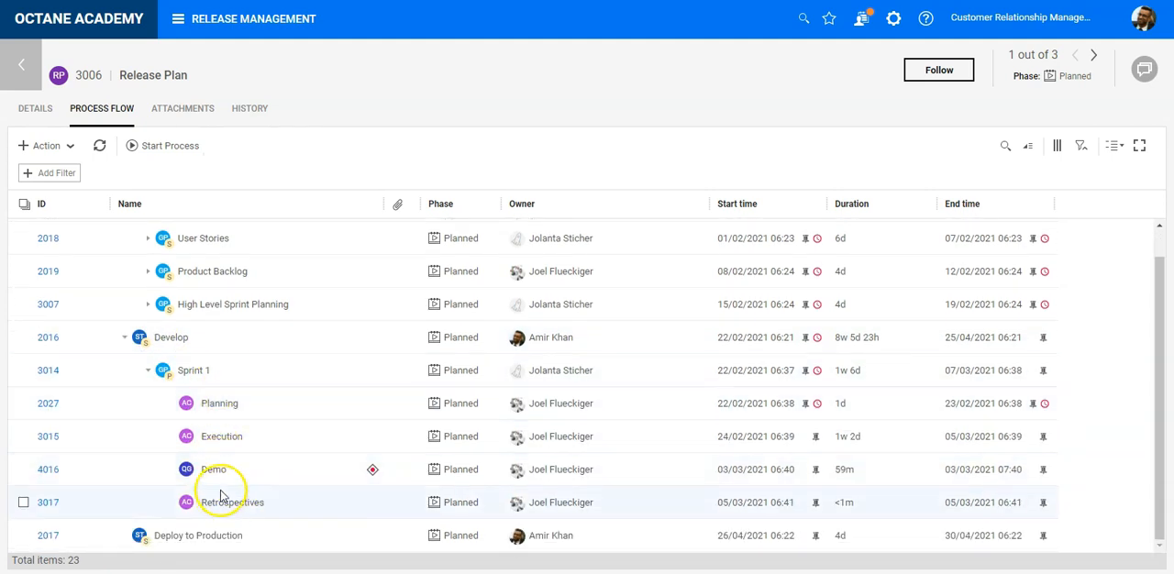
- Duplicate the Sprint 1 group of the Develop stage three times
click(215, 377)
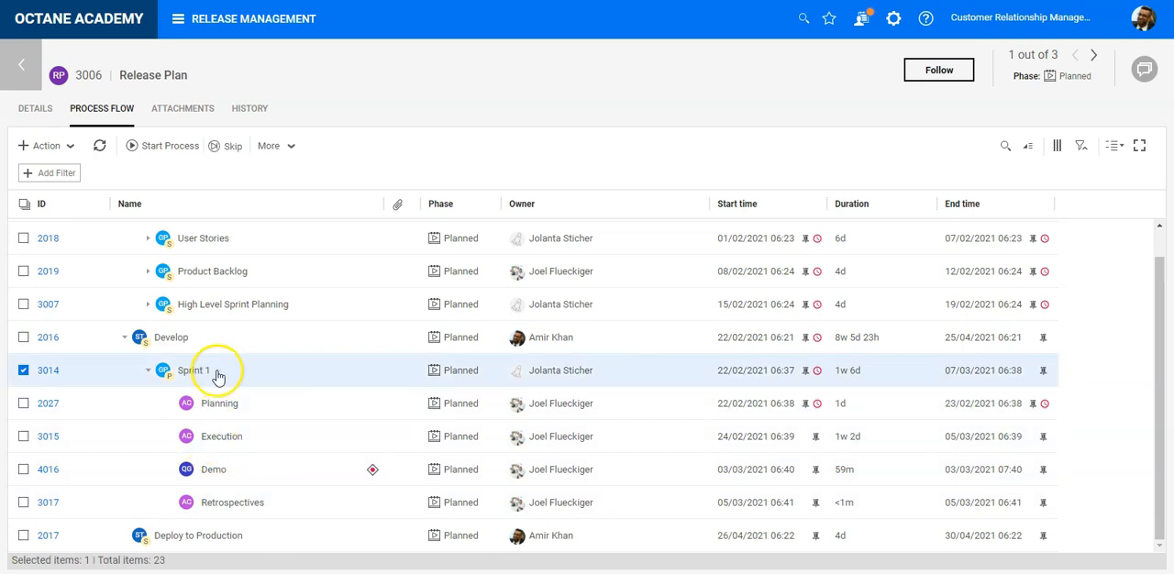
right_click(219, 376)
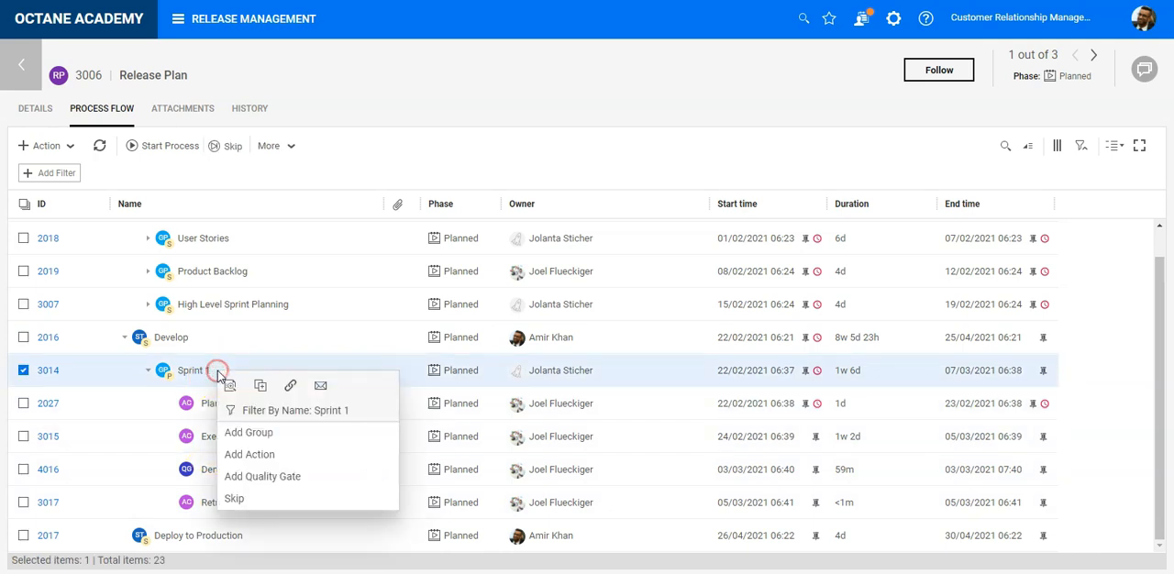
click(262, 387)
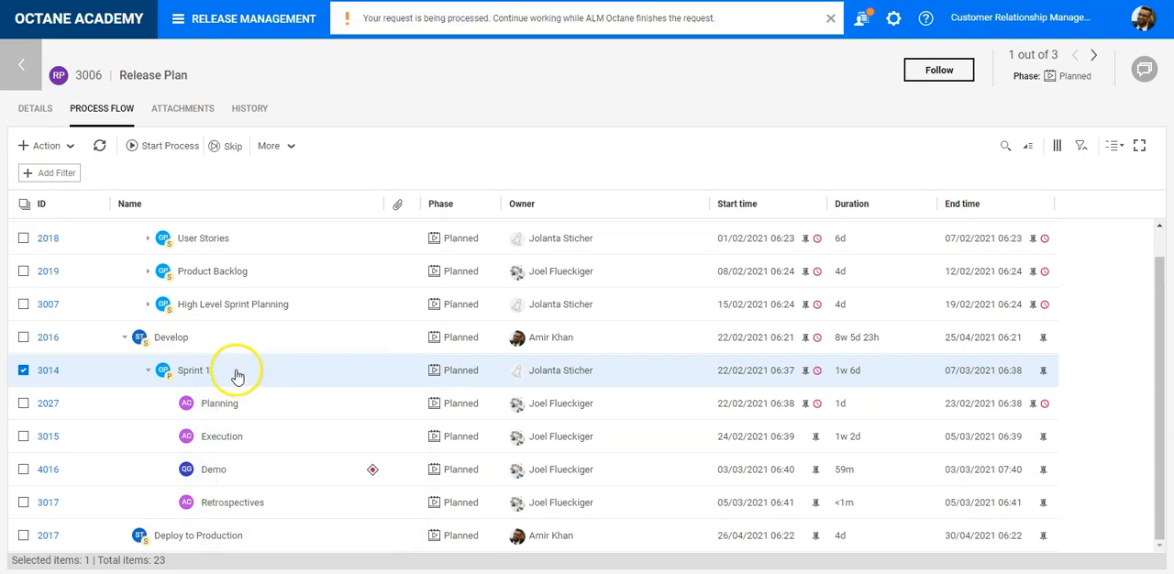
right_click(235, 371)
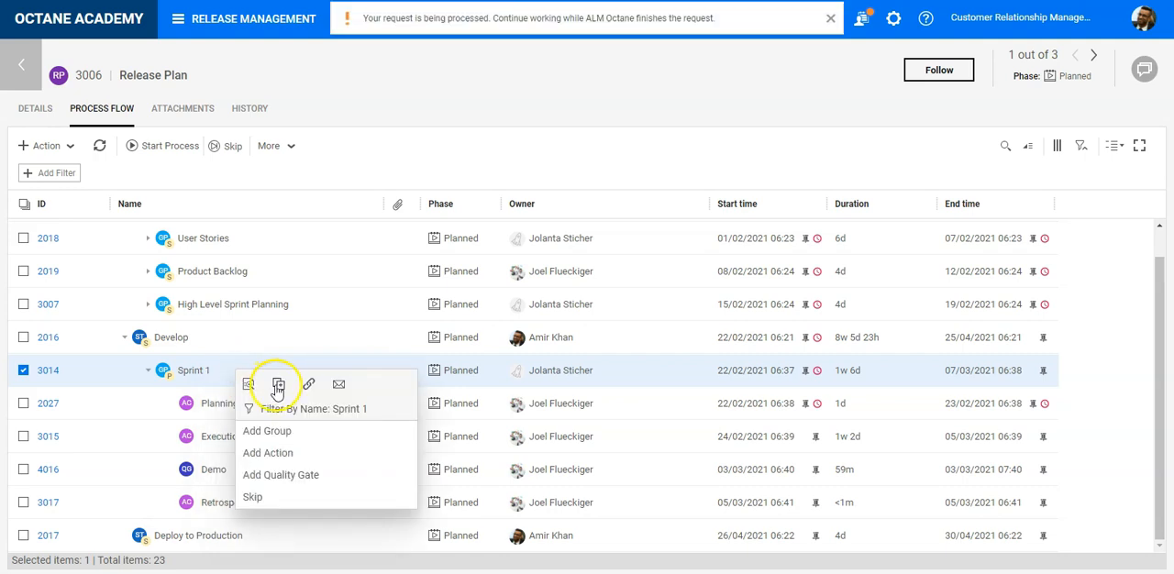
click(282, 385)
right_click(223, 370)
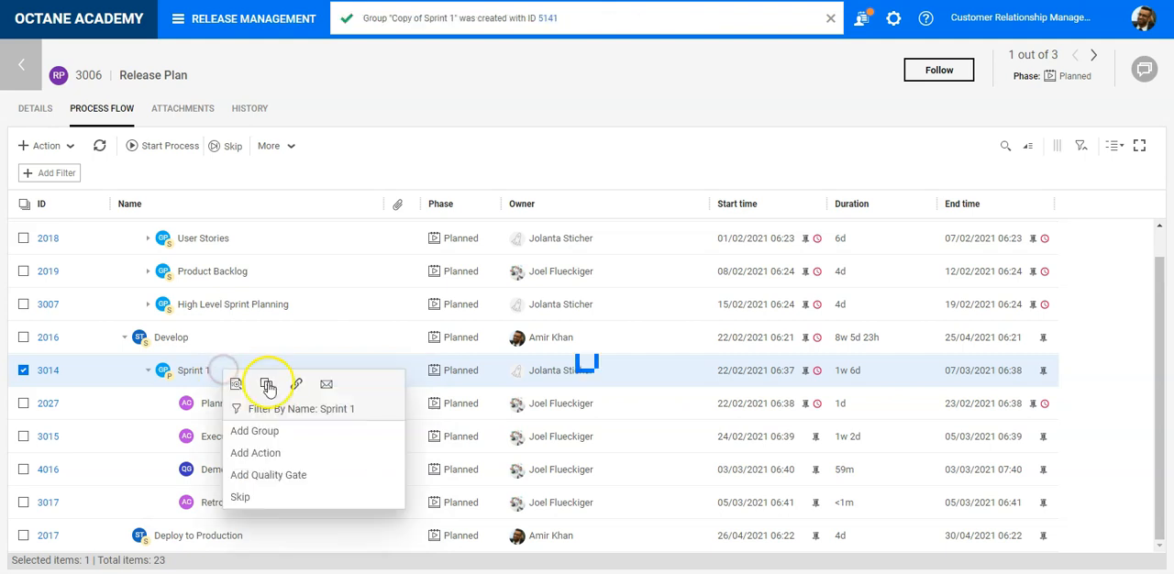
click(268, 384)
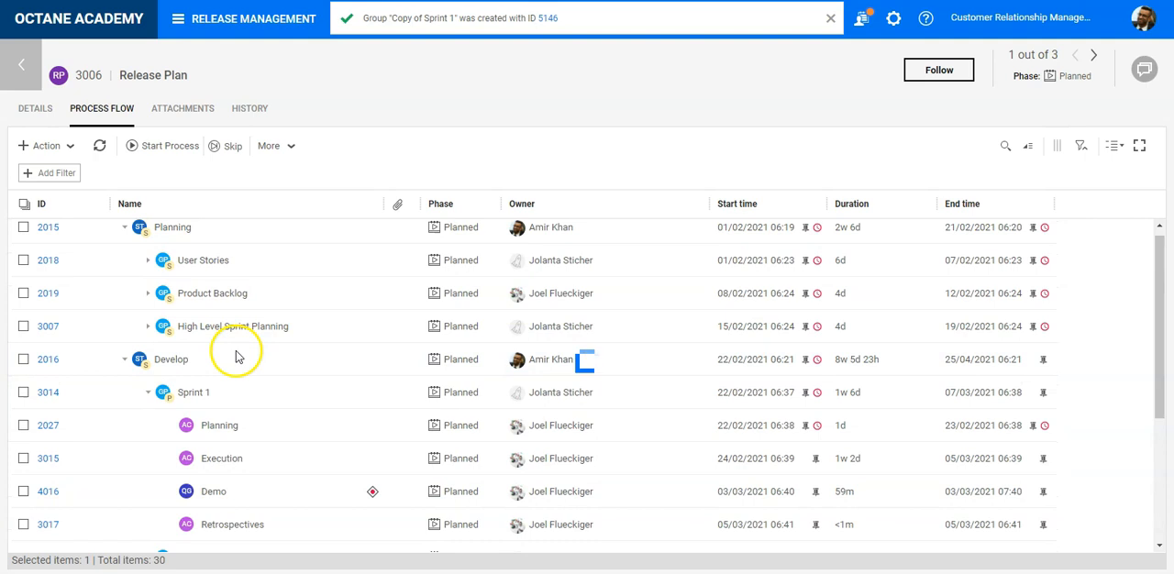
- Rename the sprint copy directly below the Sprint 1 group as Sprint 2, keeping its owner
scroll(233, 383, down, 1)
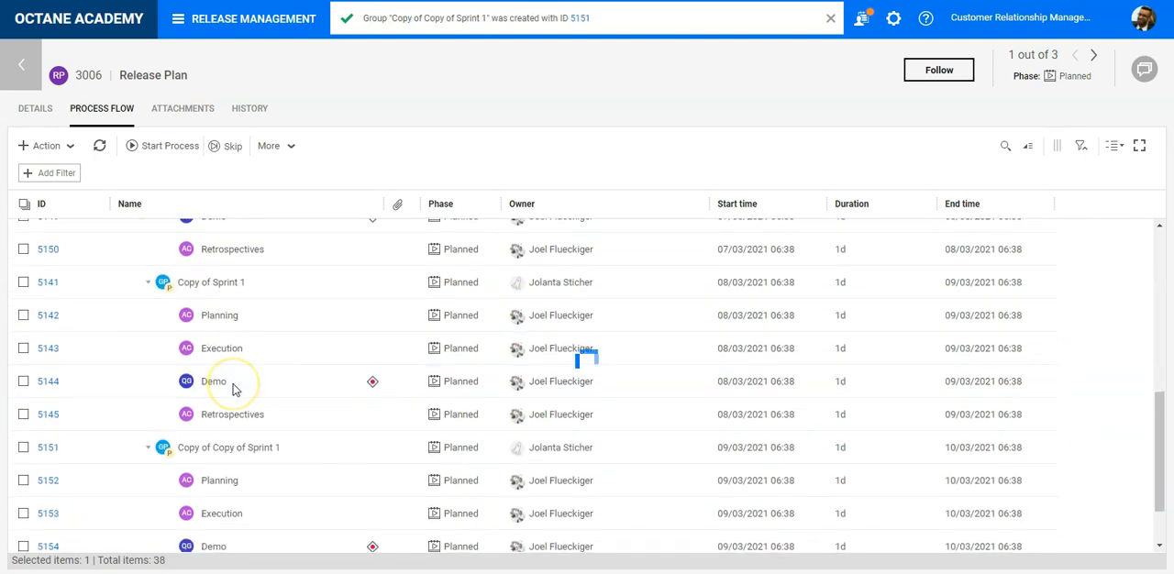
scroll(233, 383, up, 3)
scroll(233, 388, up, 2)
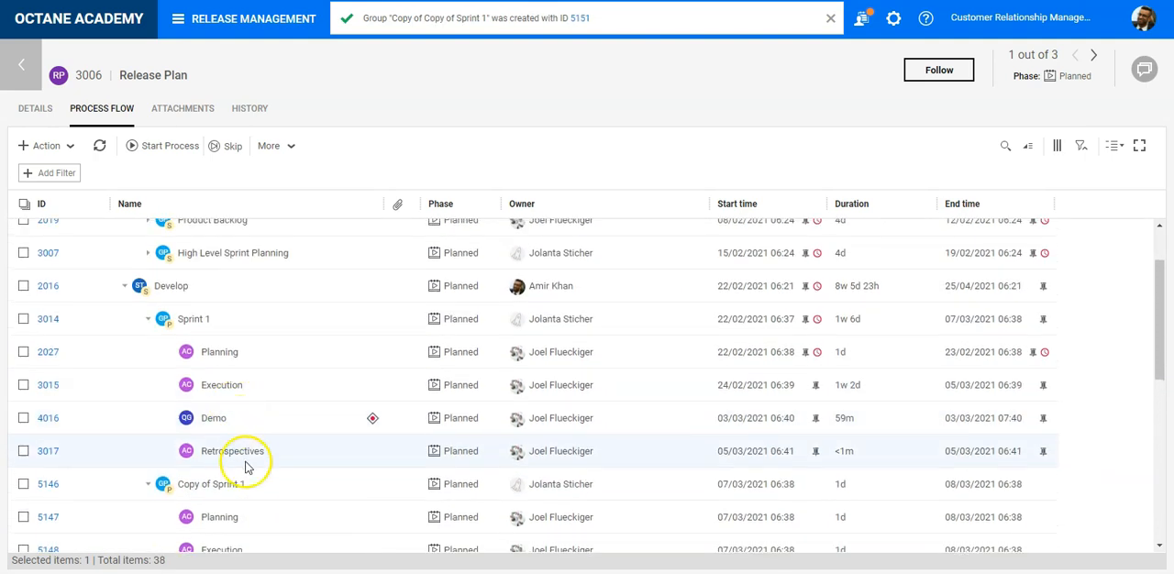
click(249, 484)
click(249, 484)
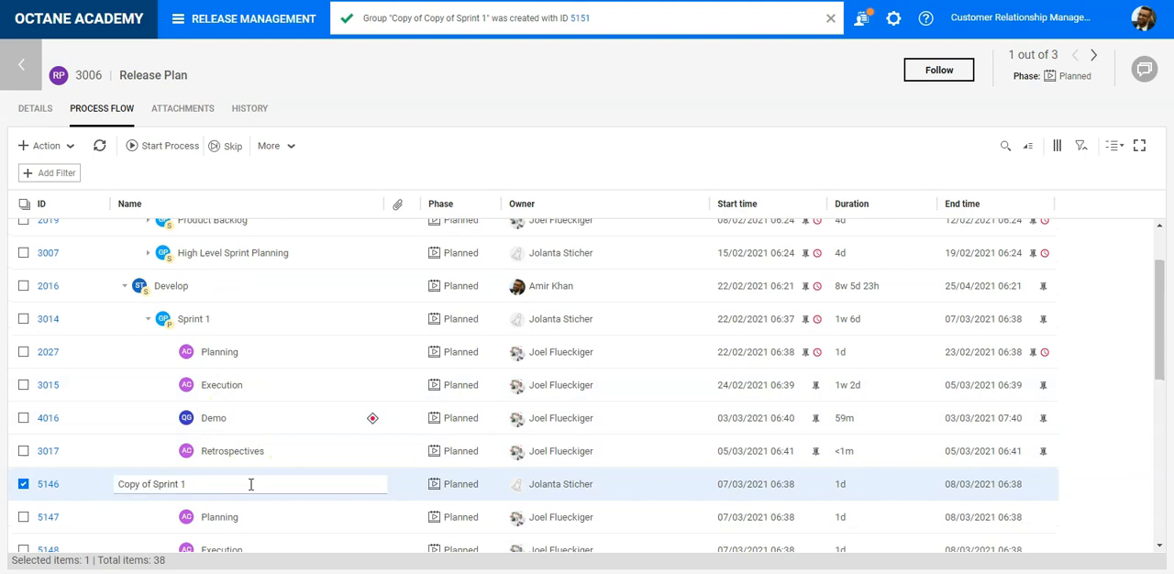
text(Sprint 2)
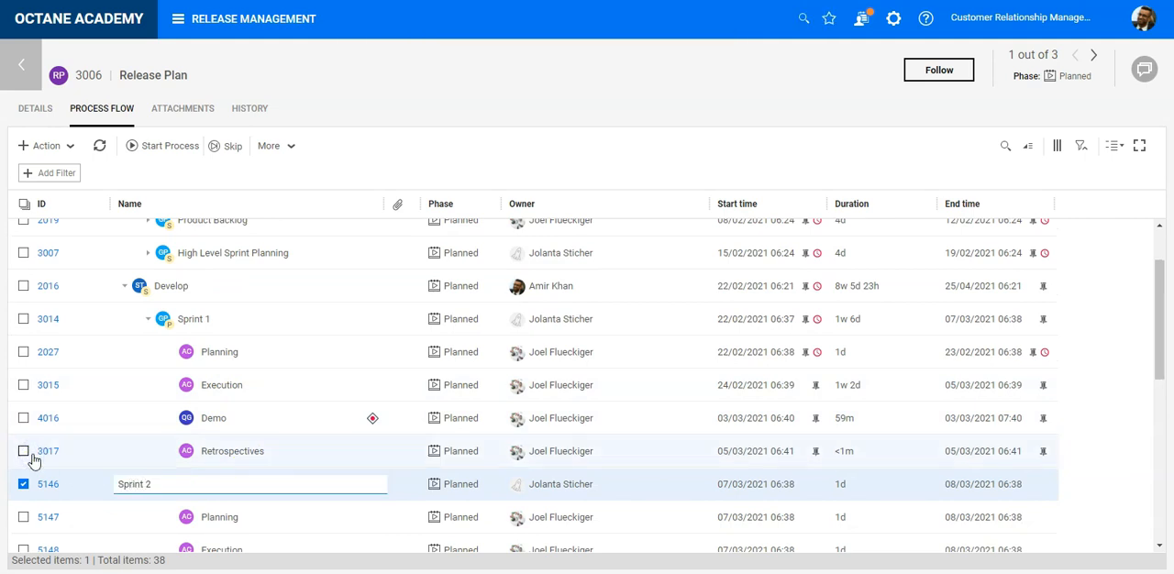
key(Tab)
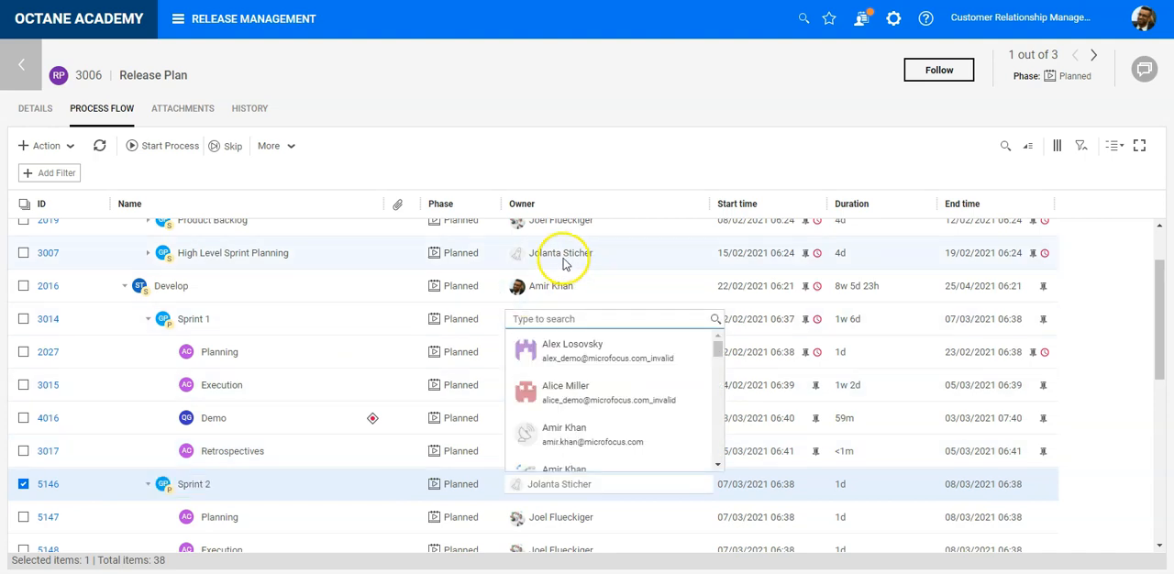
key(Escape)
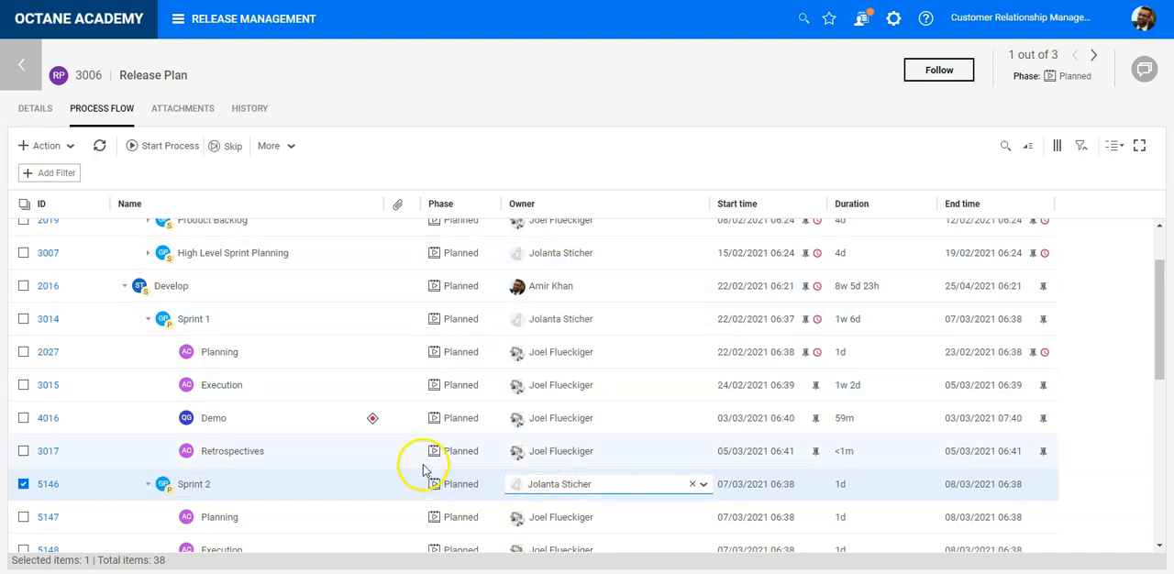
- Rename the sprint copy that follows the Sprint 2 group as Sprint 3
scroll(456, 469, down, 2)
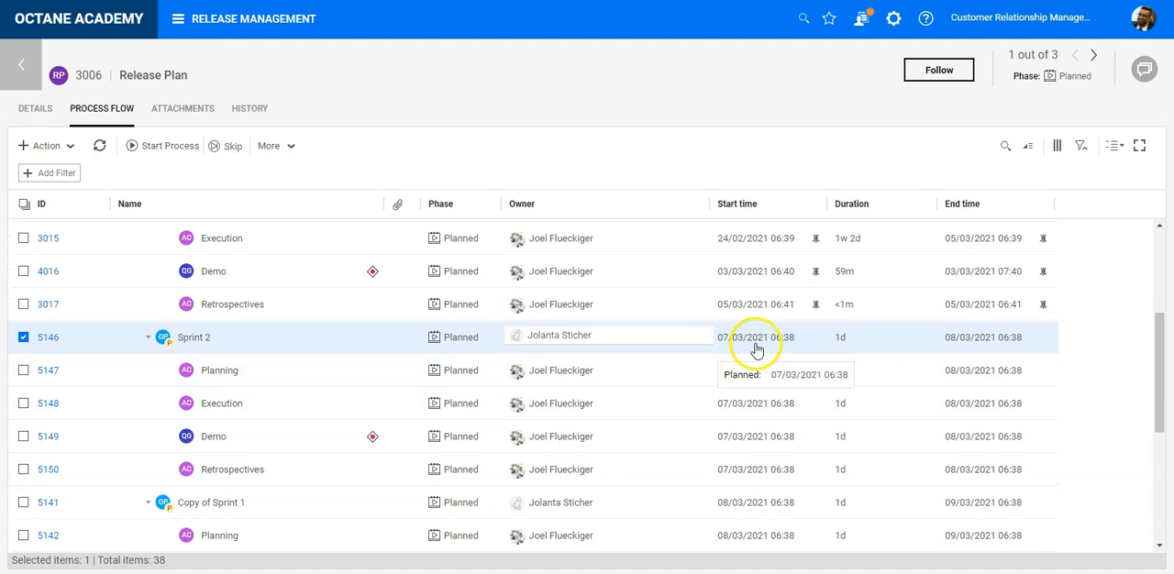
scroll(611, 422, up, 1)
scroll(279, 446, down, 2)
click(210, 429)
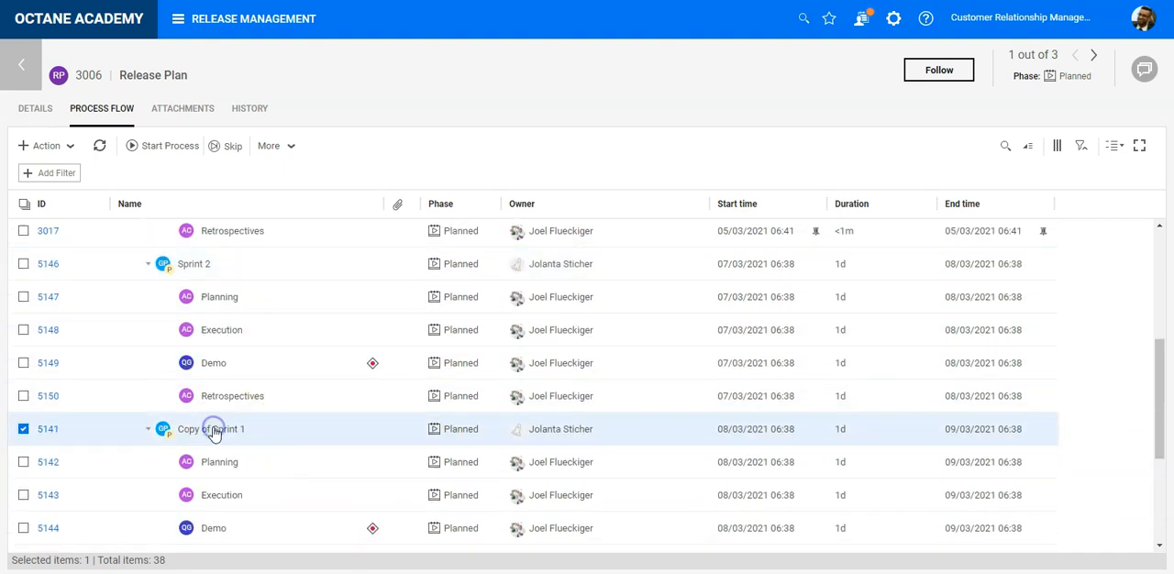
click(213, 436)
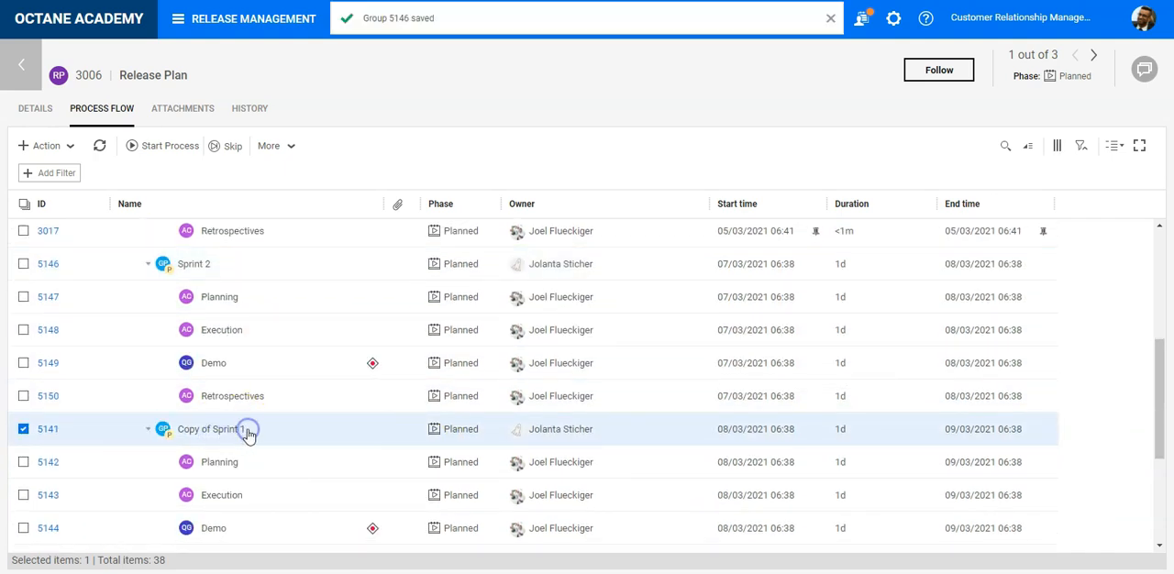
click(248, 434)
drag(248, 428, 143, 424)
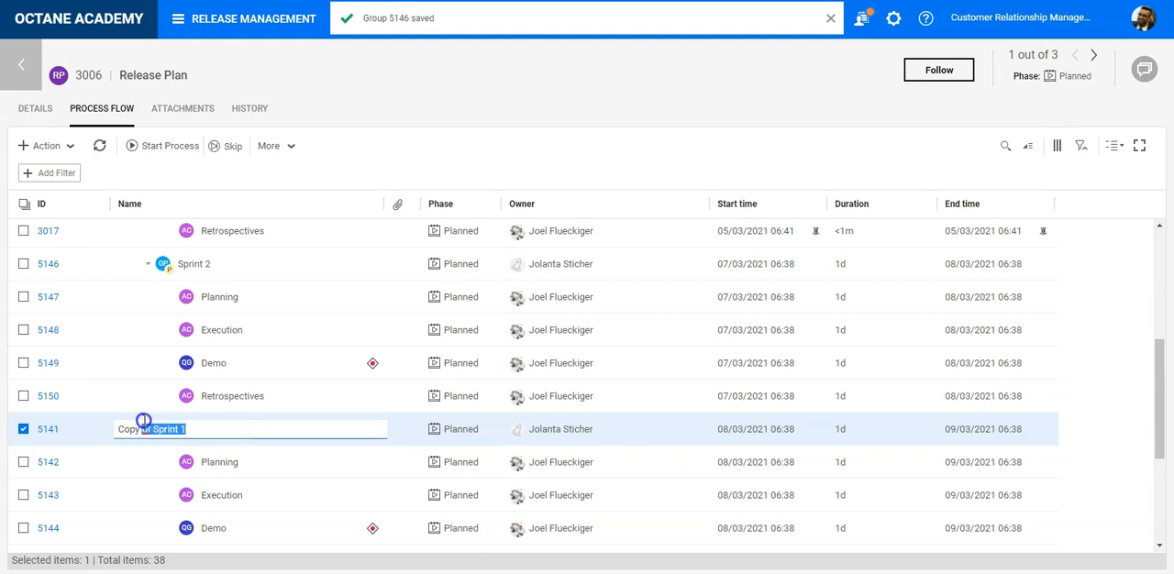
text(Sprint)
key(Tab)
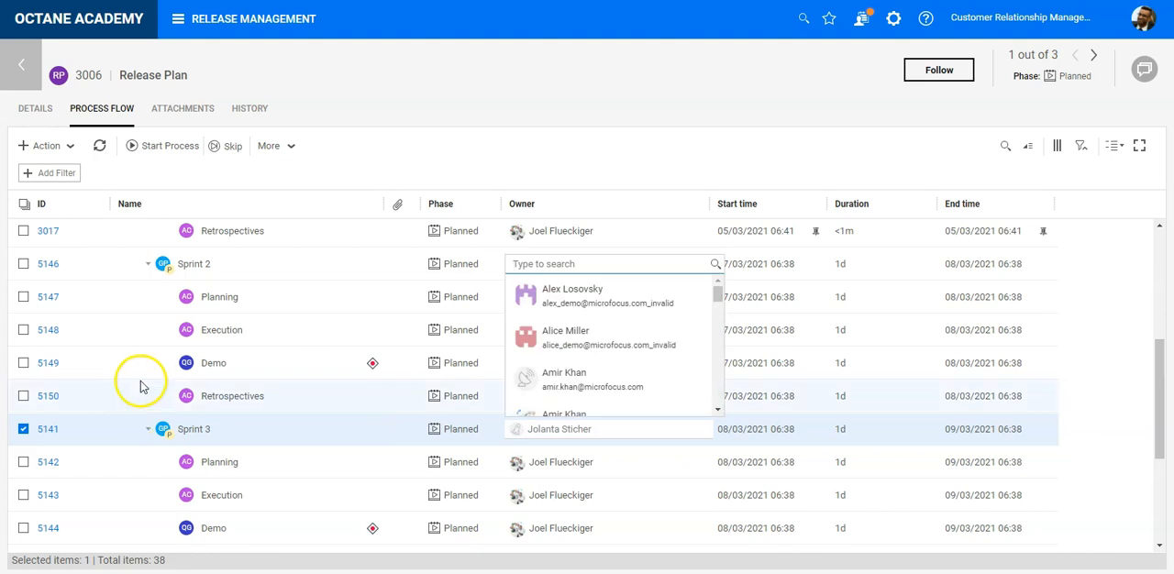
- Rename the "Copy of Copy of Sprint 1" group as Sprint 4
scroll(300, 390, down, 3)
click(240, 370)
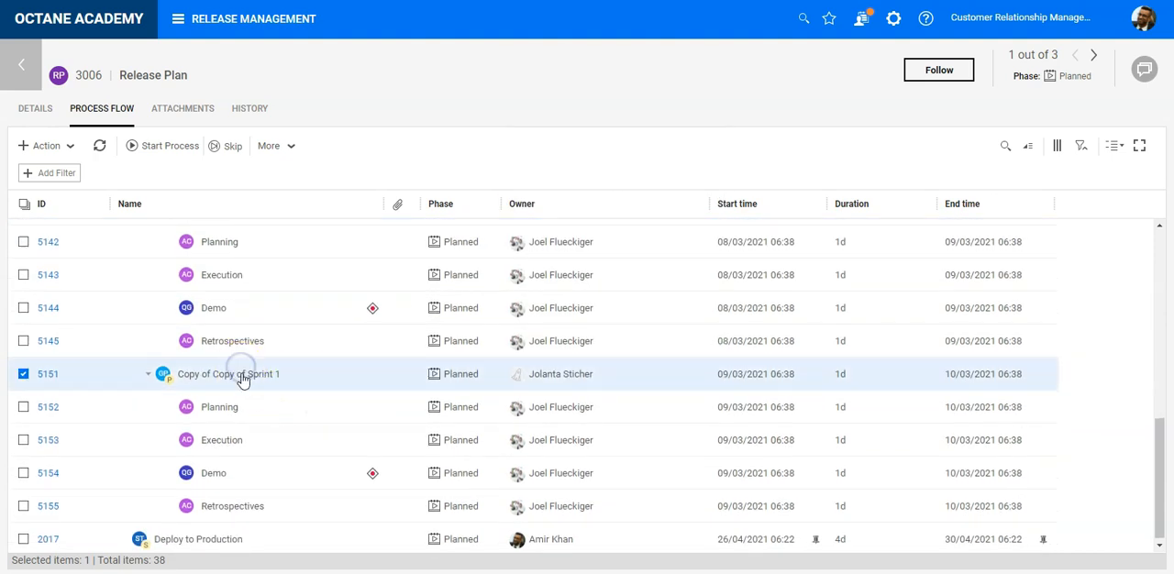
click(241, 376)
text(S)
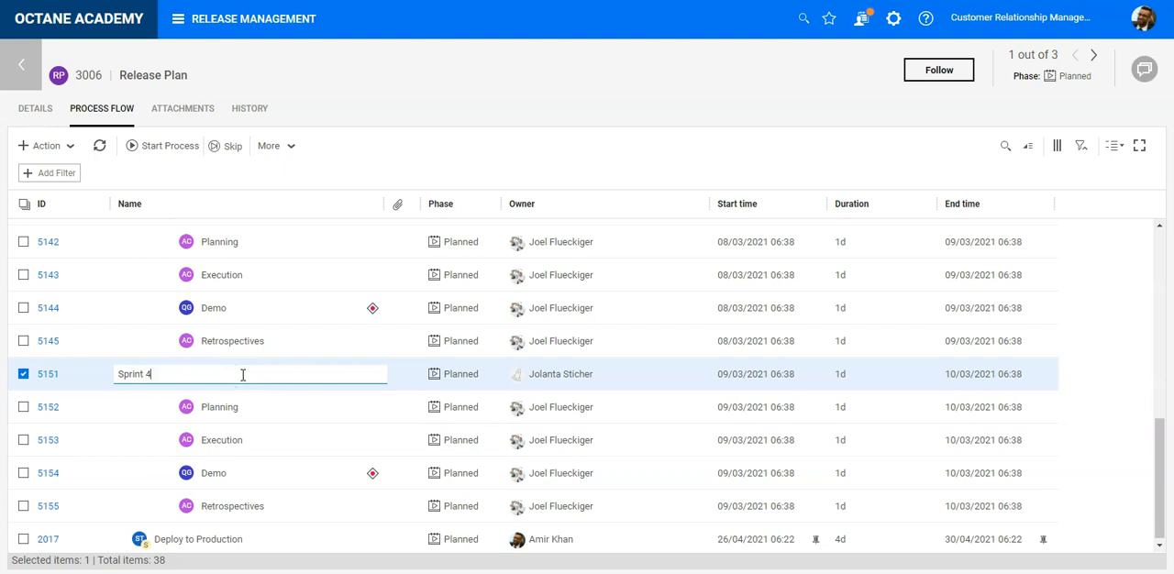
text(print 4)
key(Tab)
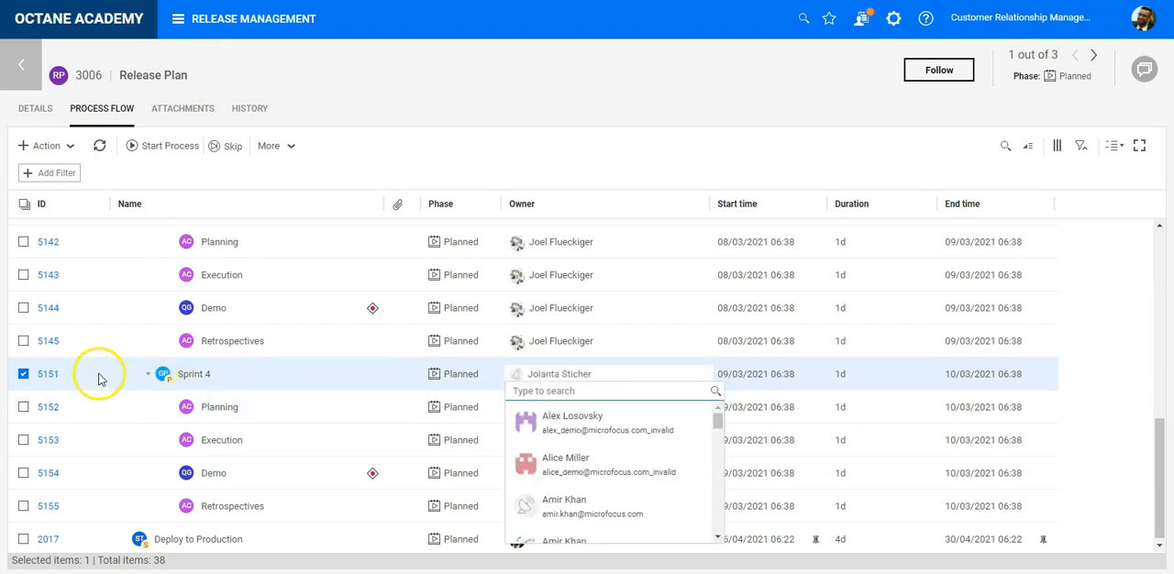
- Duplicate the Sprint 4 group and rename the copy as Sprint 5
click(245, 382)
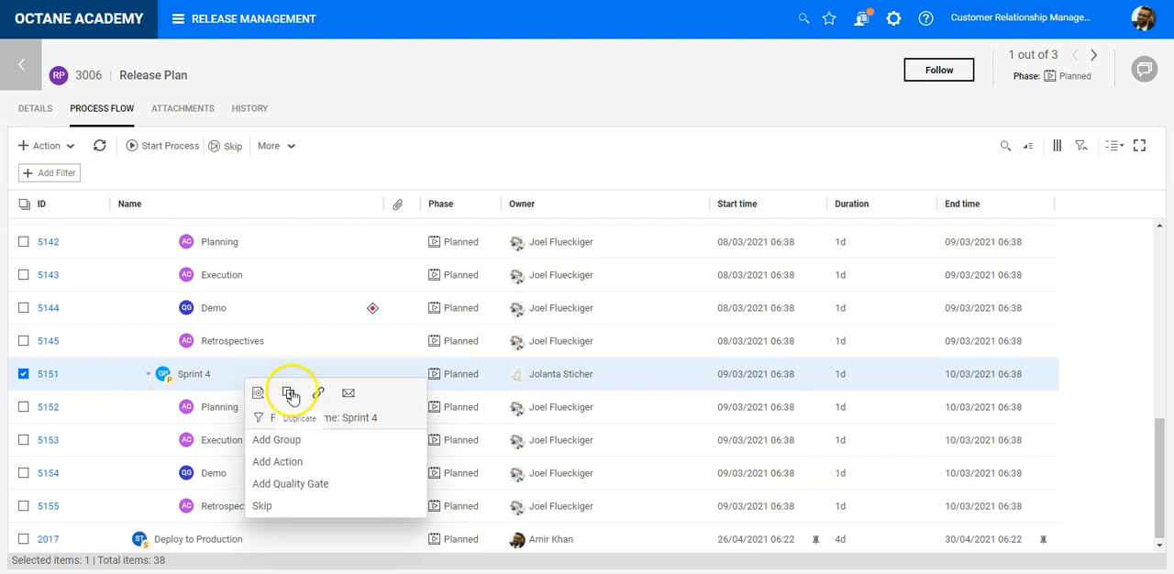
click(288, 389)
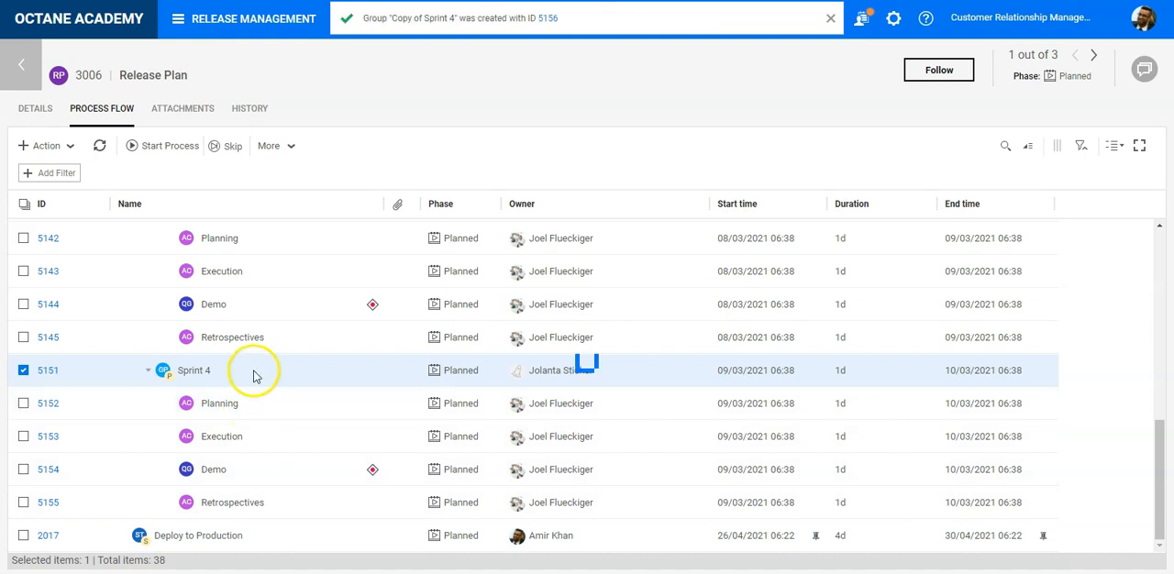
scroll(238, 518, down, 3)
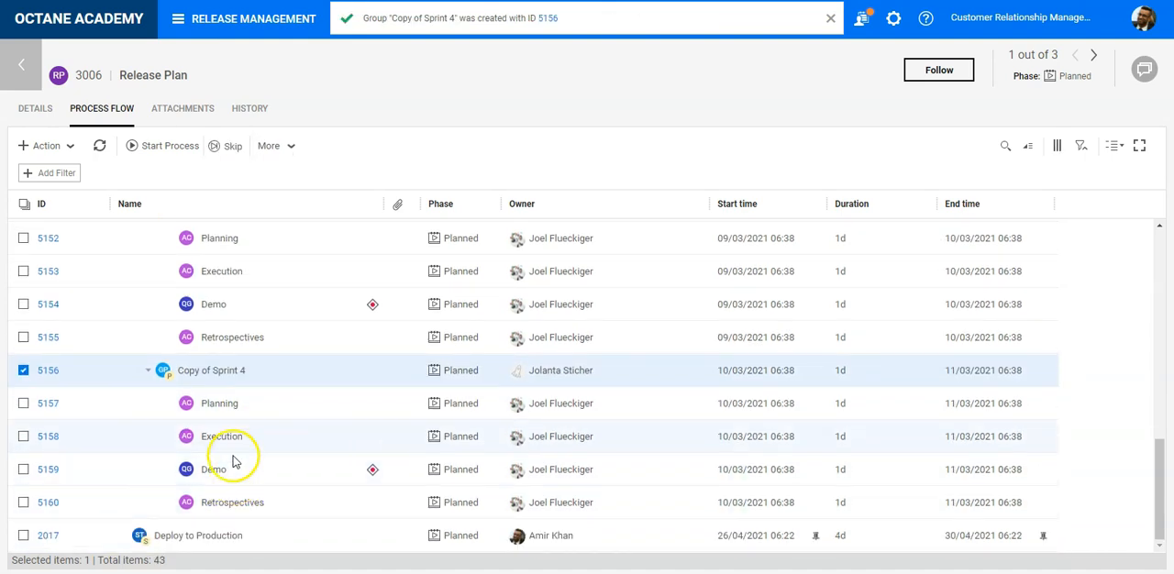
click(244, 371)
drag(244, 372, 103, 370)
text(Sprint 5)
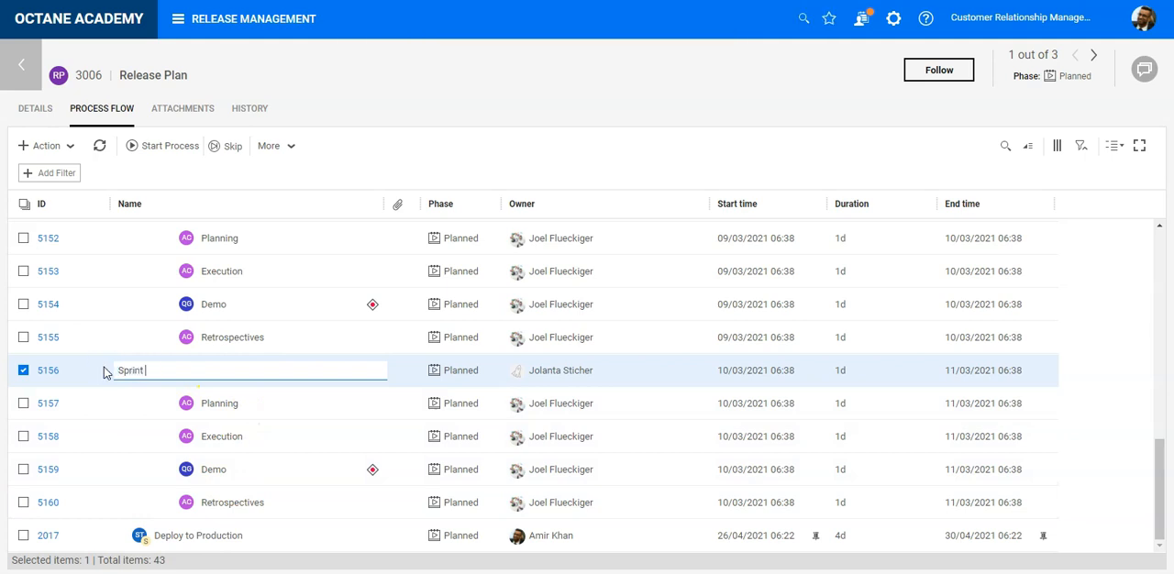
click(241, 410)
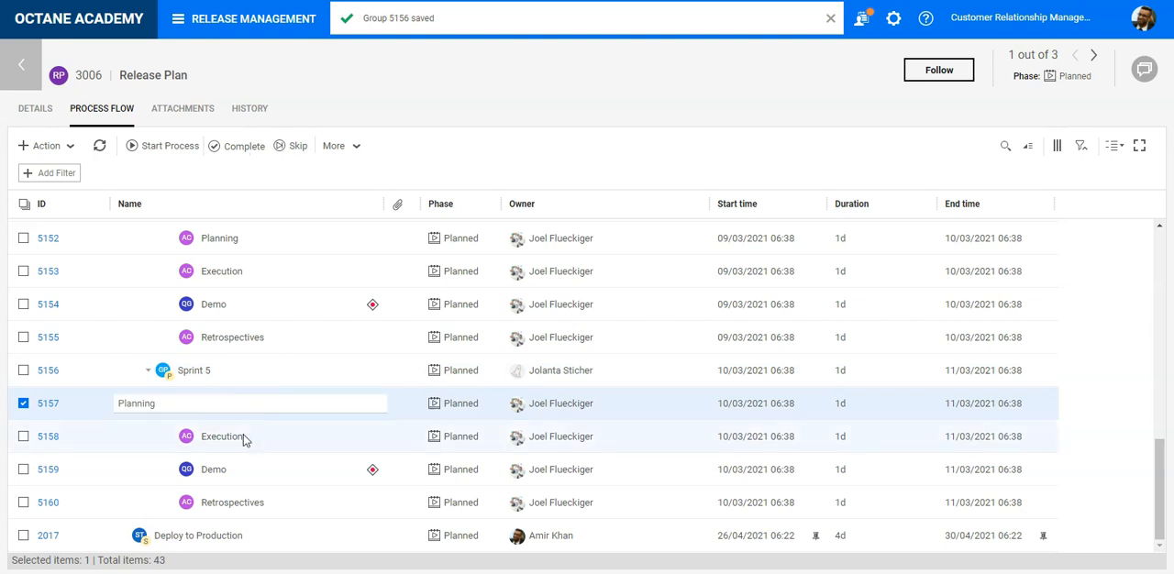
- Rename the Execution action of the Sprint 5 group as Additional QA
click(242, 438)
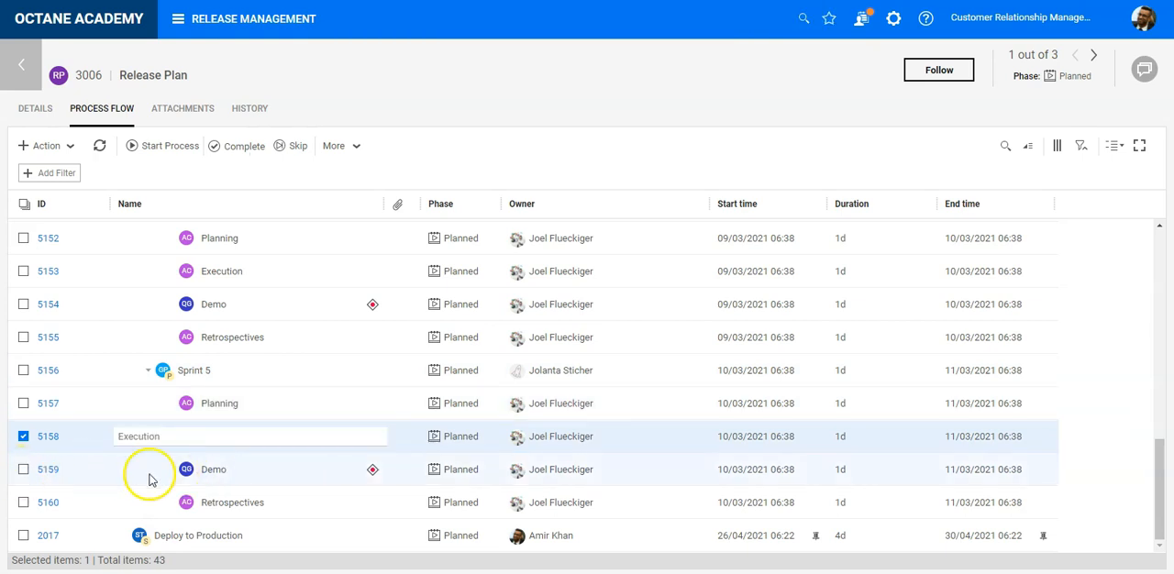
drag(257, 435, 115, 437)
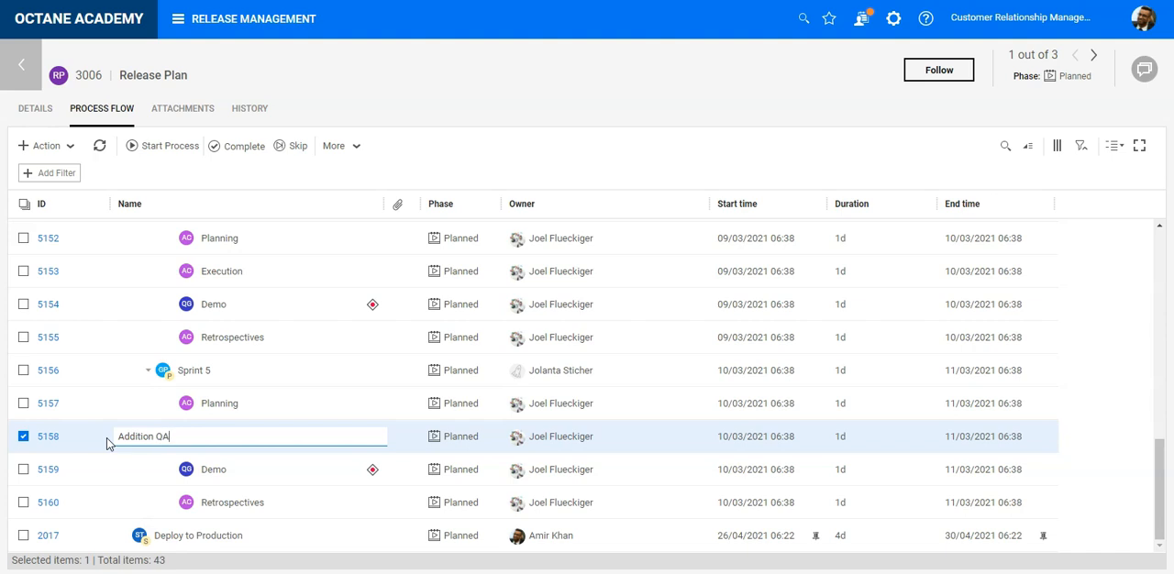
text(Additional QA)
key(Tab)
- Delete the Demo quality gate from the Sprint 5 group
click(23, 468)
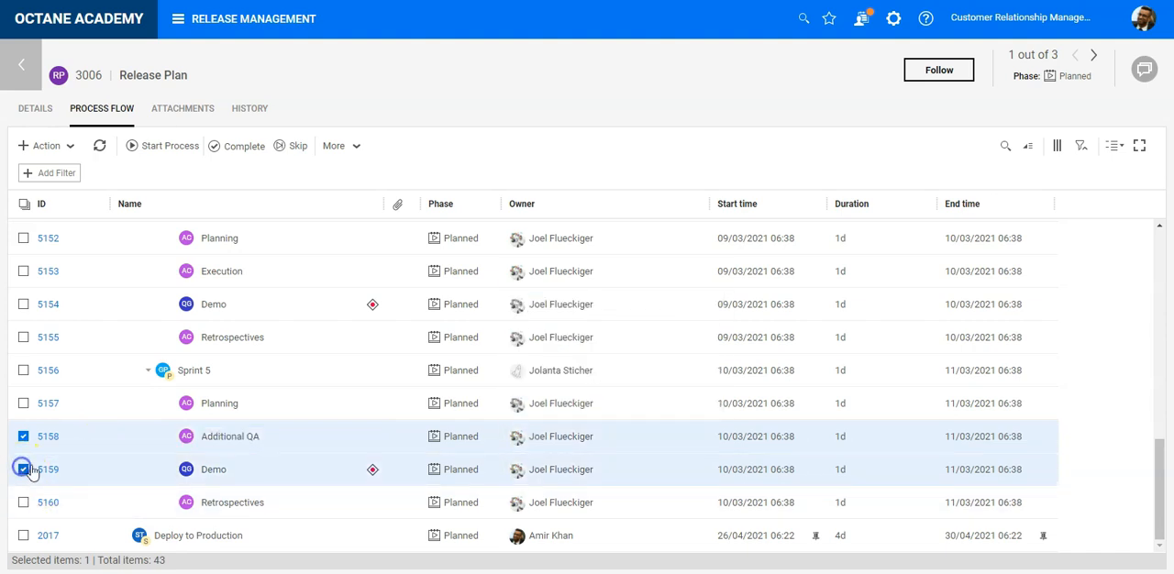
click(22, 435)
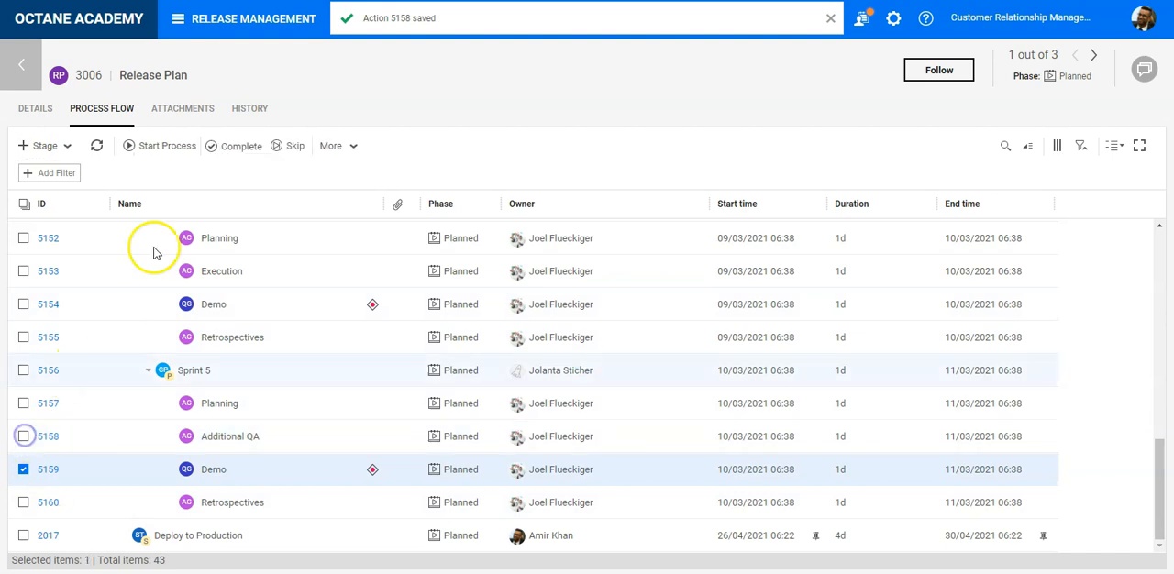
click(334, 151)
click(377, 249)
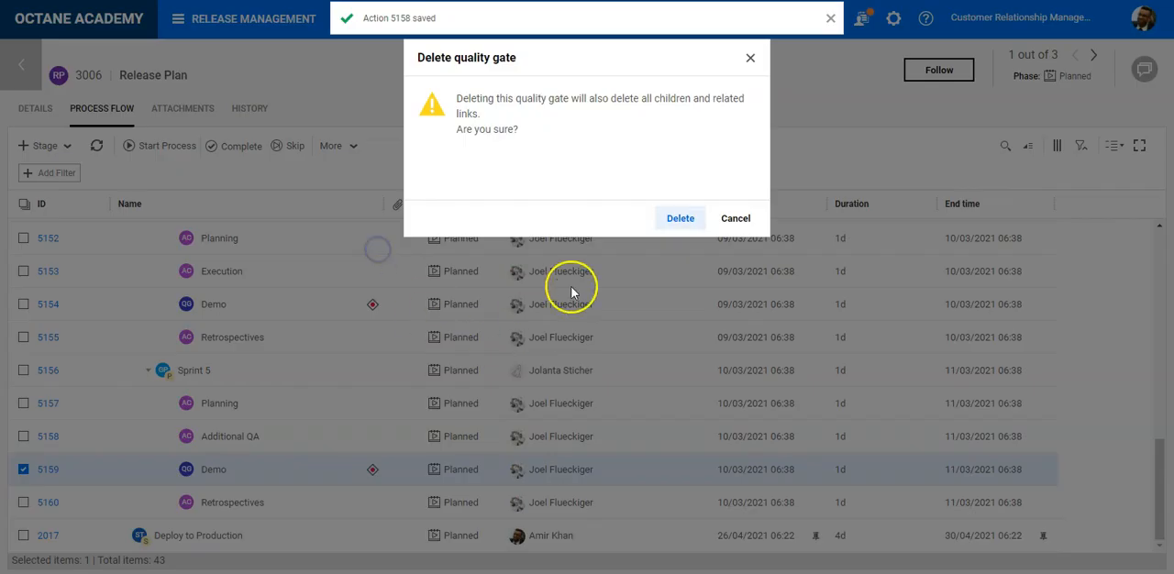
click(679, 218)
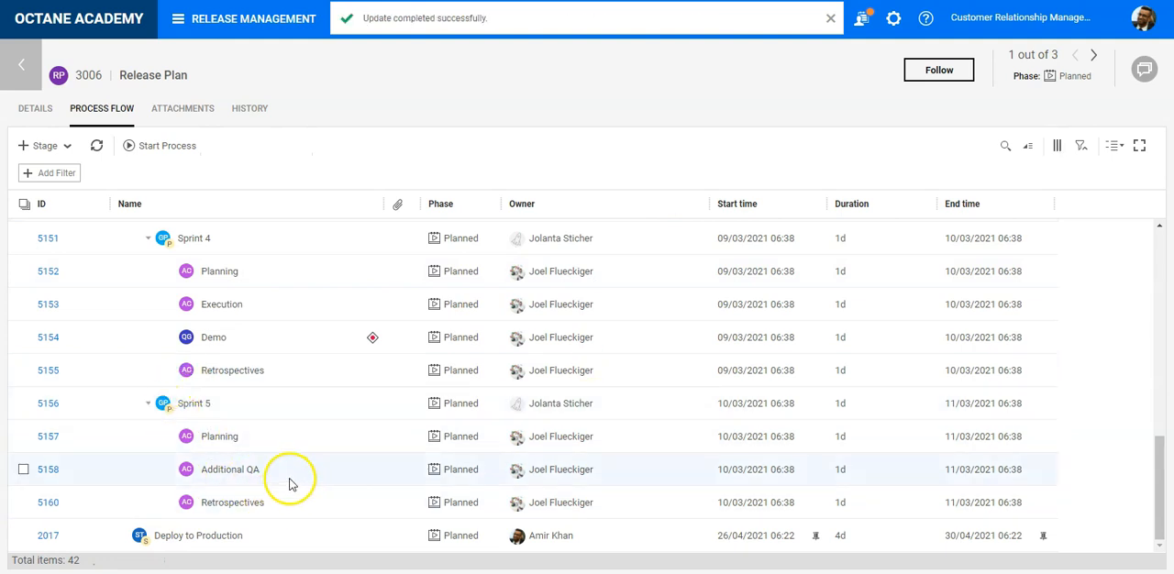
- Collapse the sprint groups in the Develop stage, from Sprint 1 through Sprint 4
scroll(289, 483, up, 10)
click(149, 399)
click(156, 466)
click(150, 467)
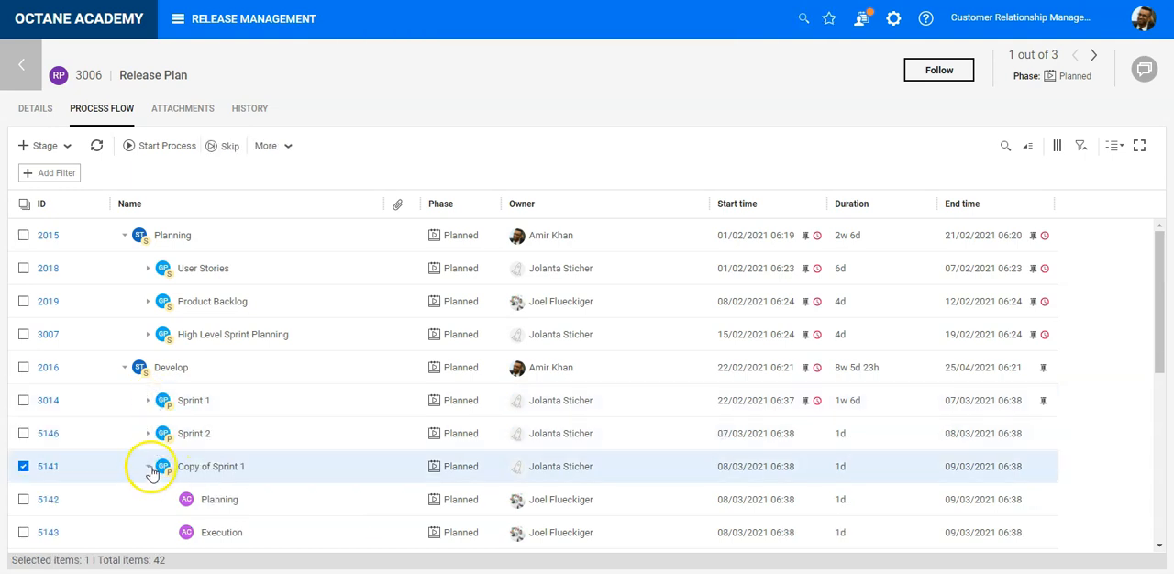
click(149, 499)
- Rename the "Copy of Sprint 1" group between Sprint 2 and Sprint 4 as Sprint 3
click(219, 467)
drag(217, 466, 105, 458)
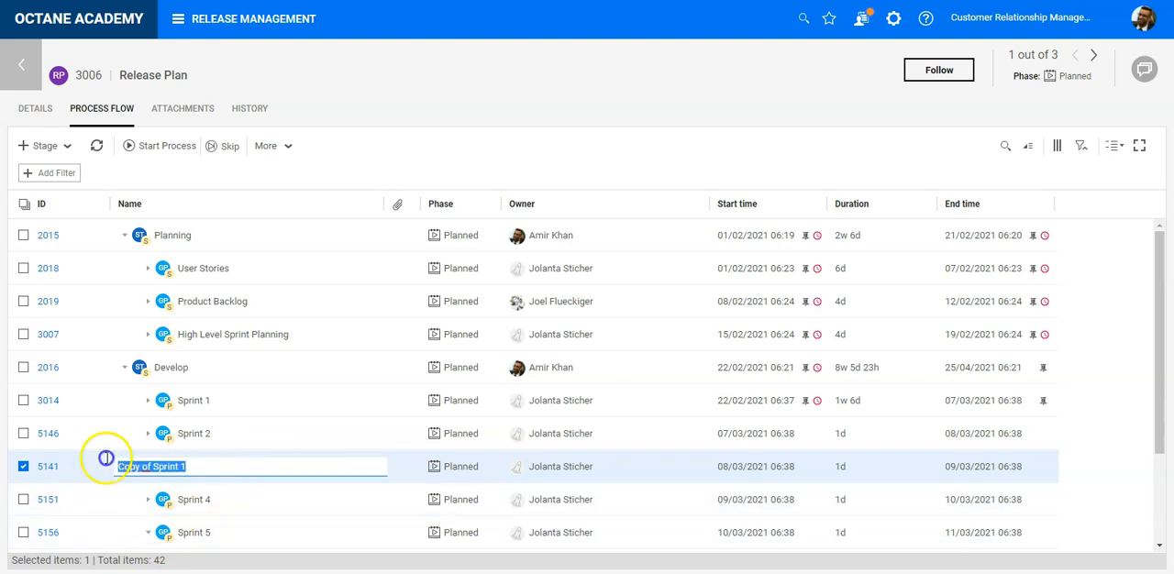
text(s)
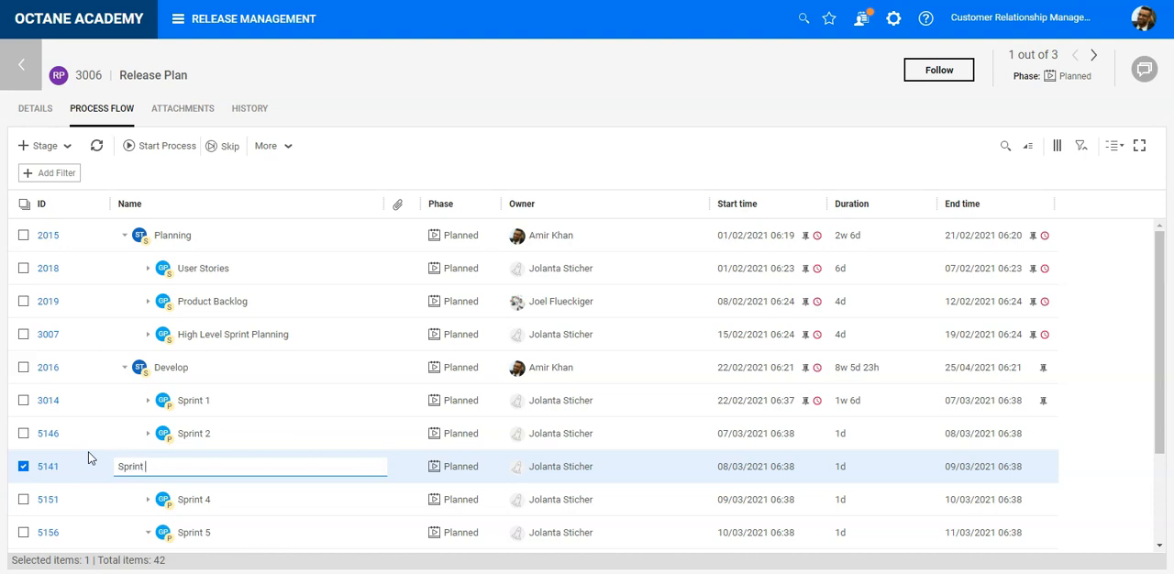
key(Tab)
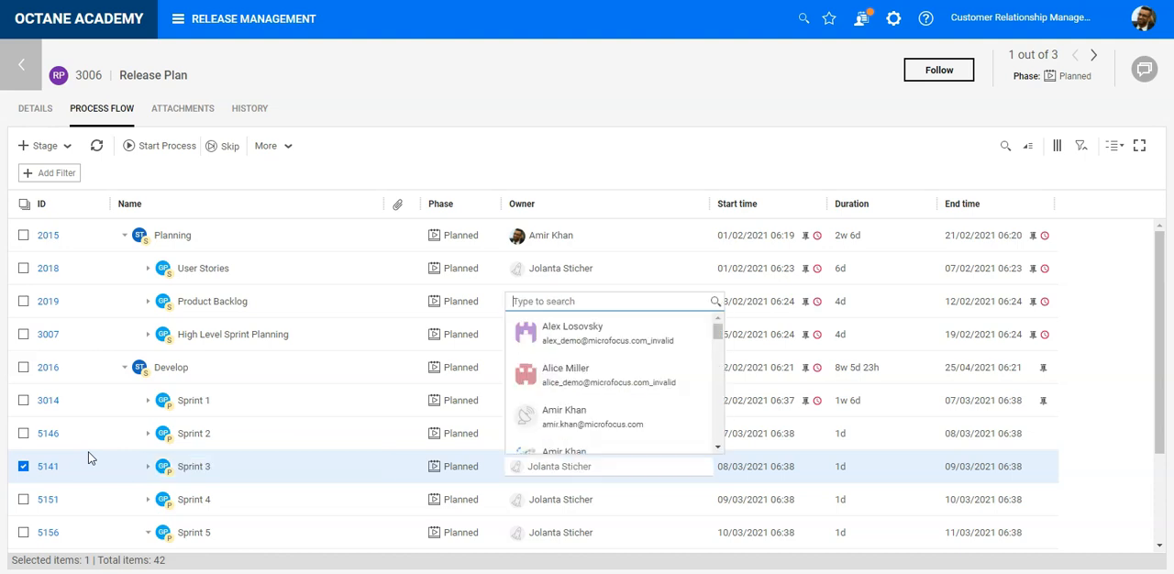
click(263, 413)
- Collapse the Sprint 5 group and select the Deploy to Production stage
scroll(277, 420, down, 2)
click(147, 402)
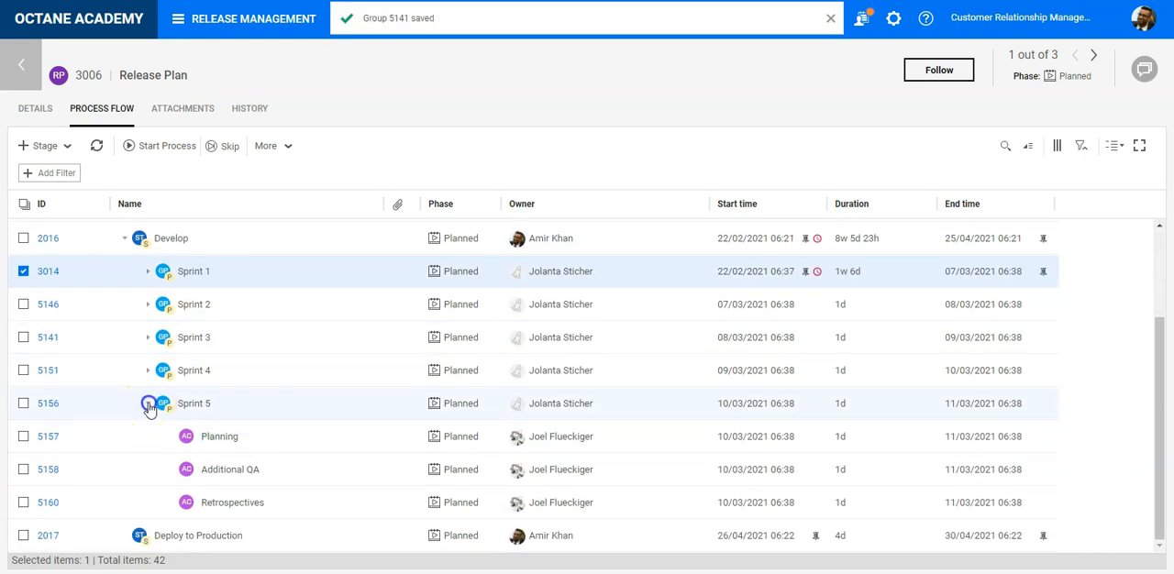
scroll(139, 385, up, 1)
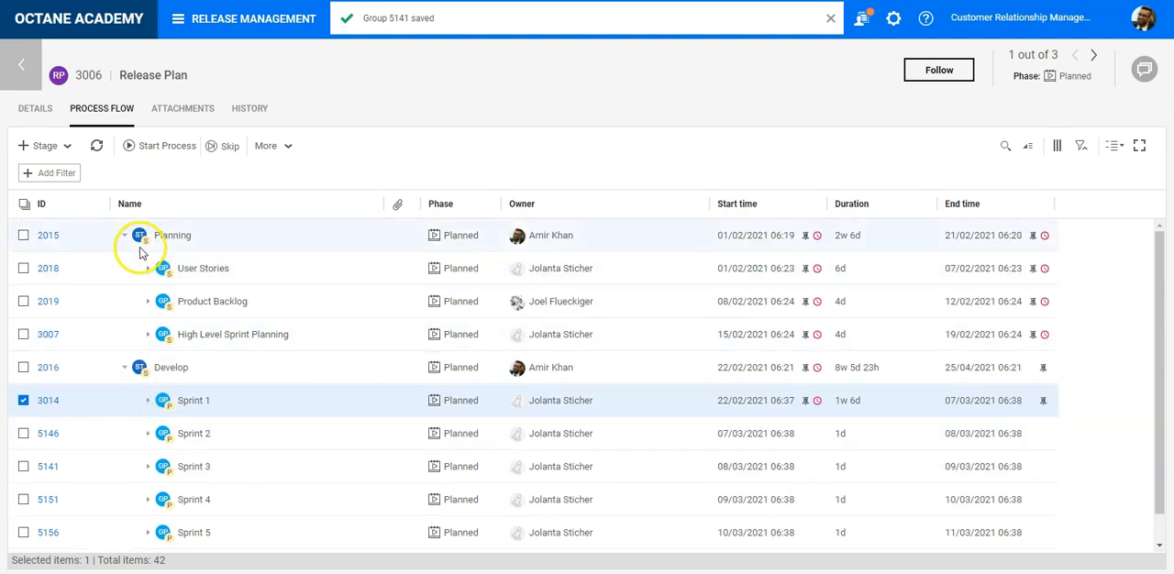
scroll(138, 275, down, 1)
click(210, 547)
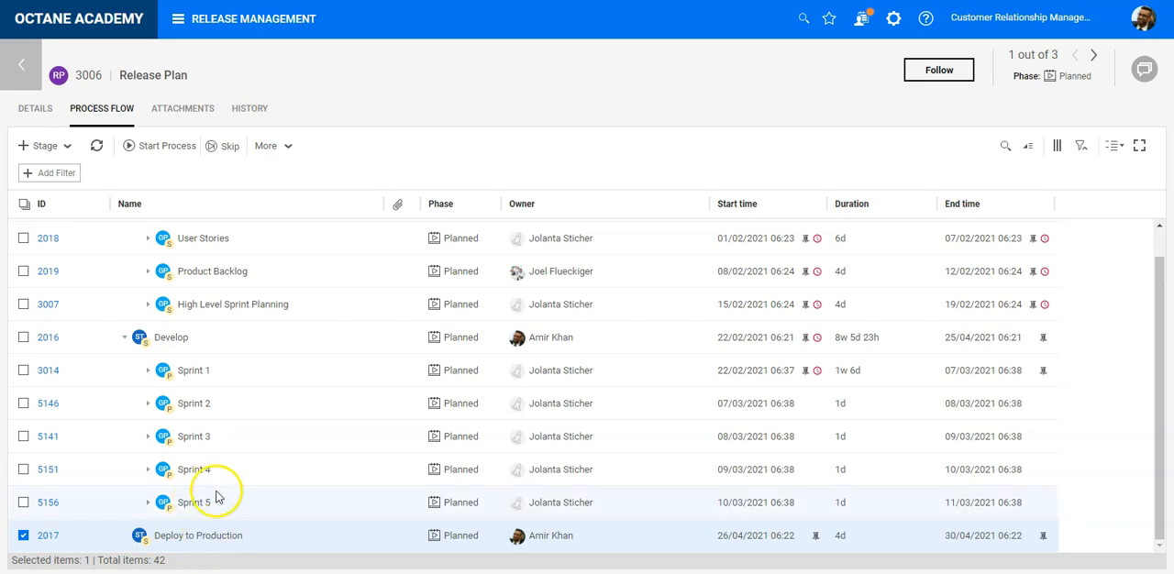
- Review the Sprint 1 group's details and process flow, and return to the Release Plan
click(48, 370)
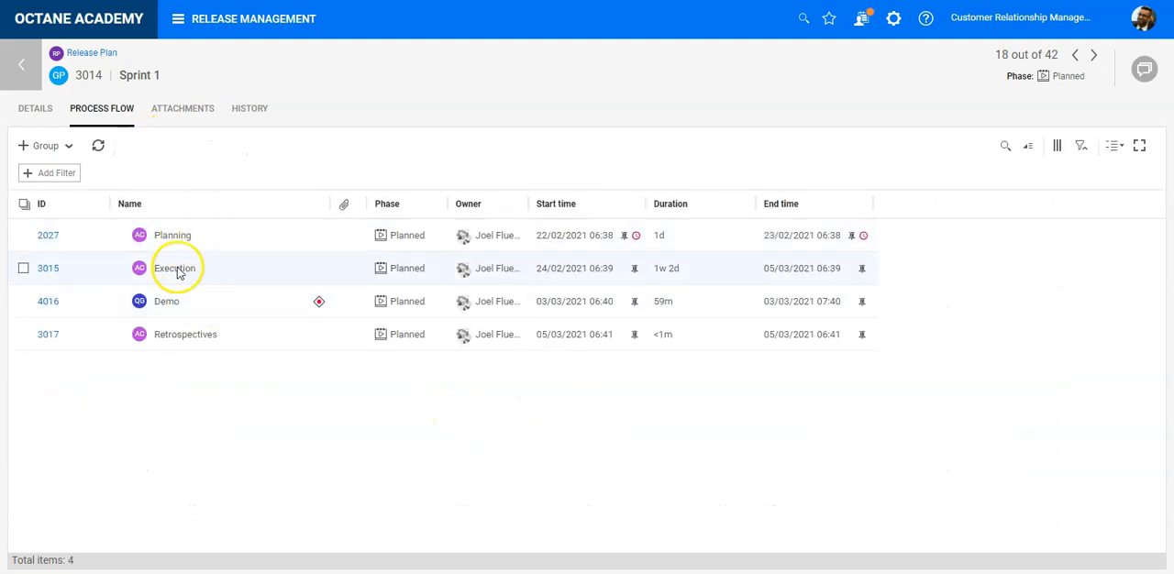
click(38, 111)
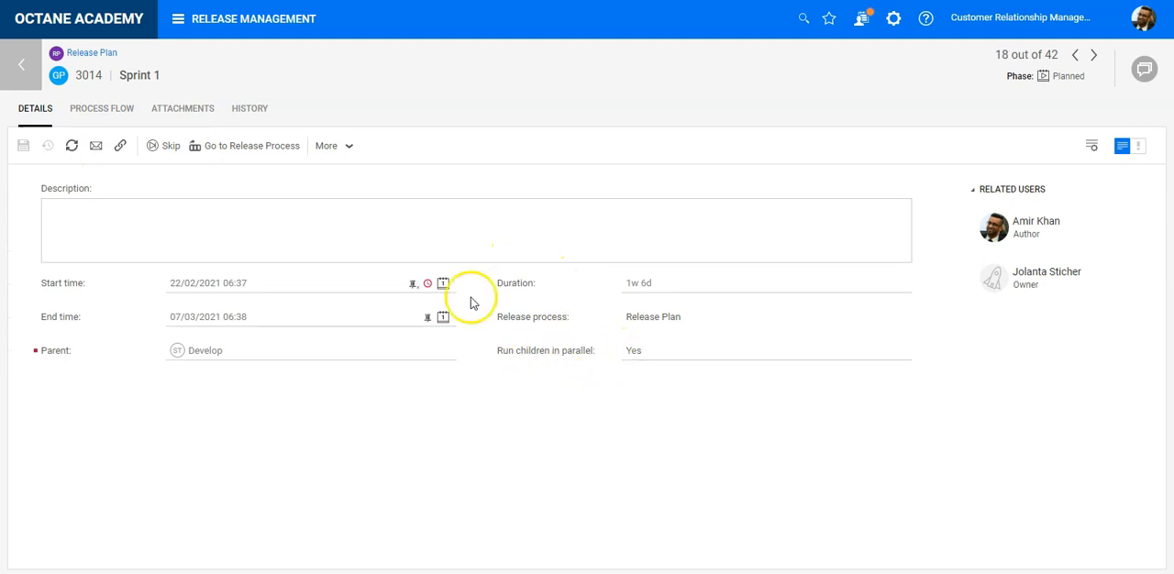
click(100, 110)
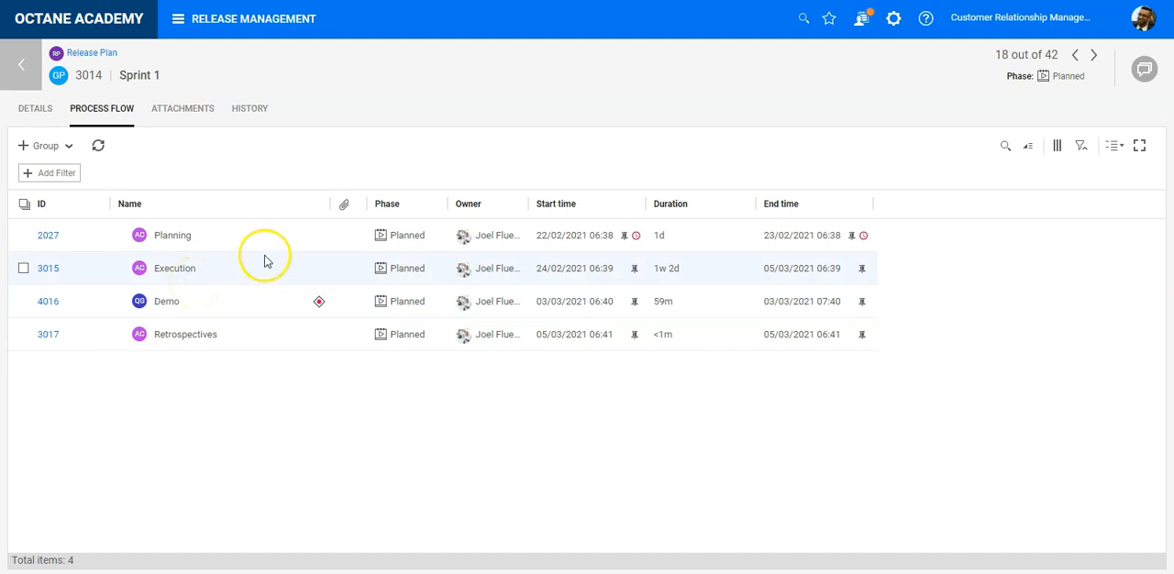
click(37, 72)
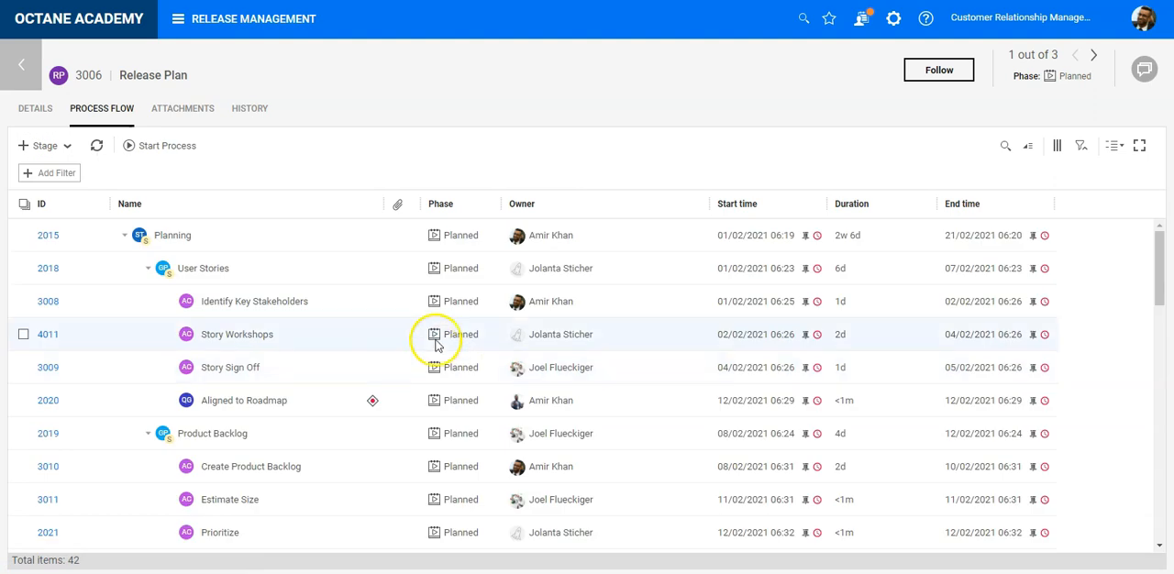
- Switch the Release Plan's process flow grid to the compact row layout
scroll(435, 344, down, 10)
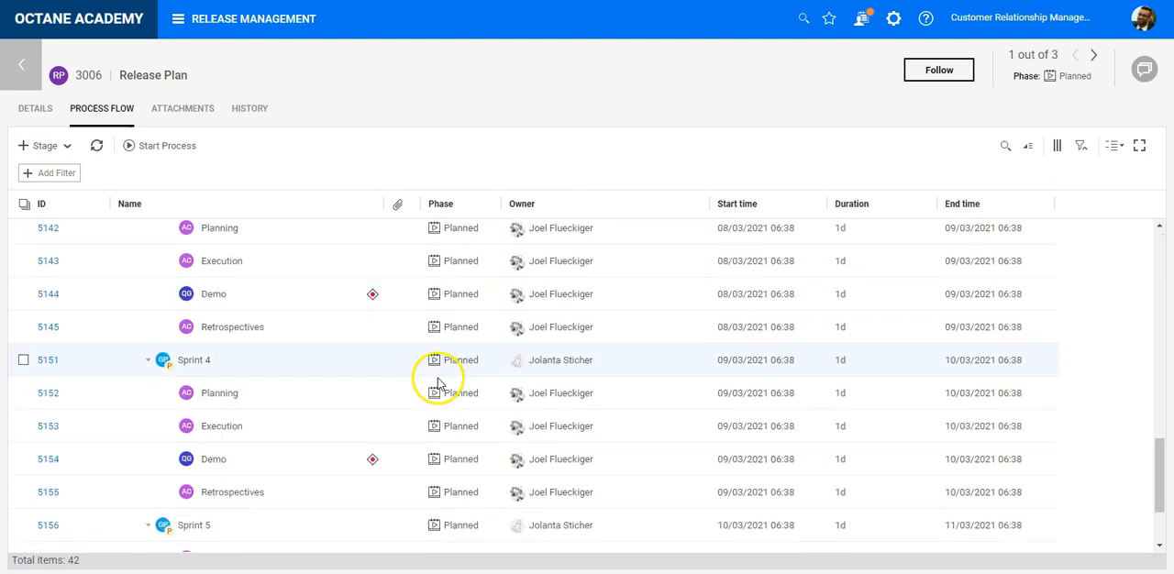
scroll(438, 383, down, 3)
scroll(439, 384, up, 10)
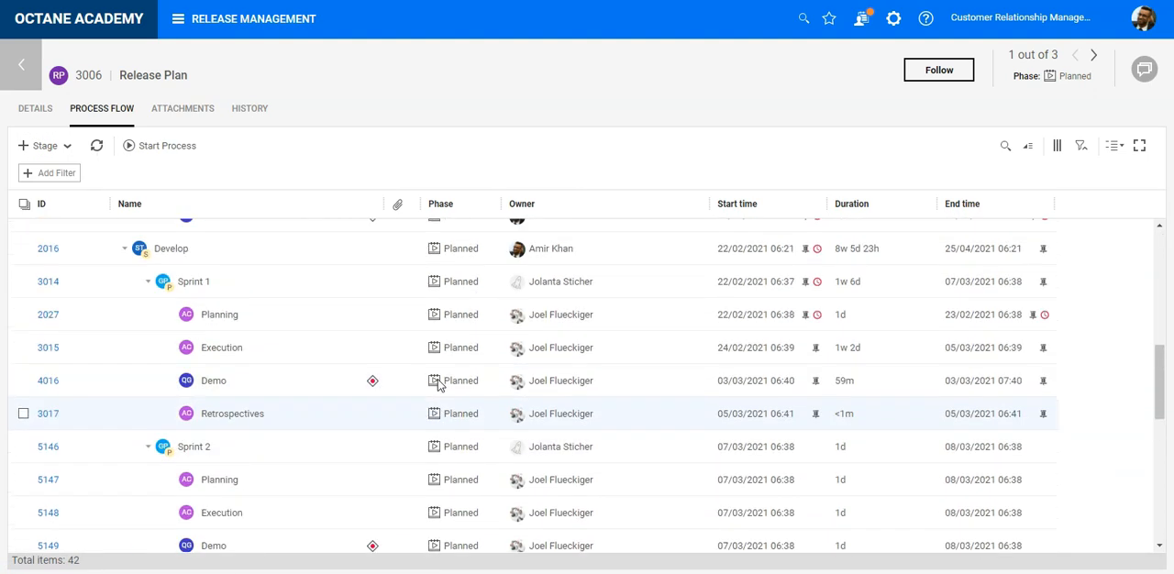
scroll(439, 384, up, 3)
click(1113, 145)
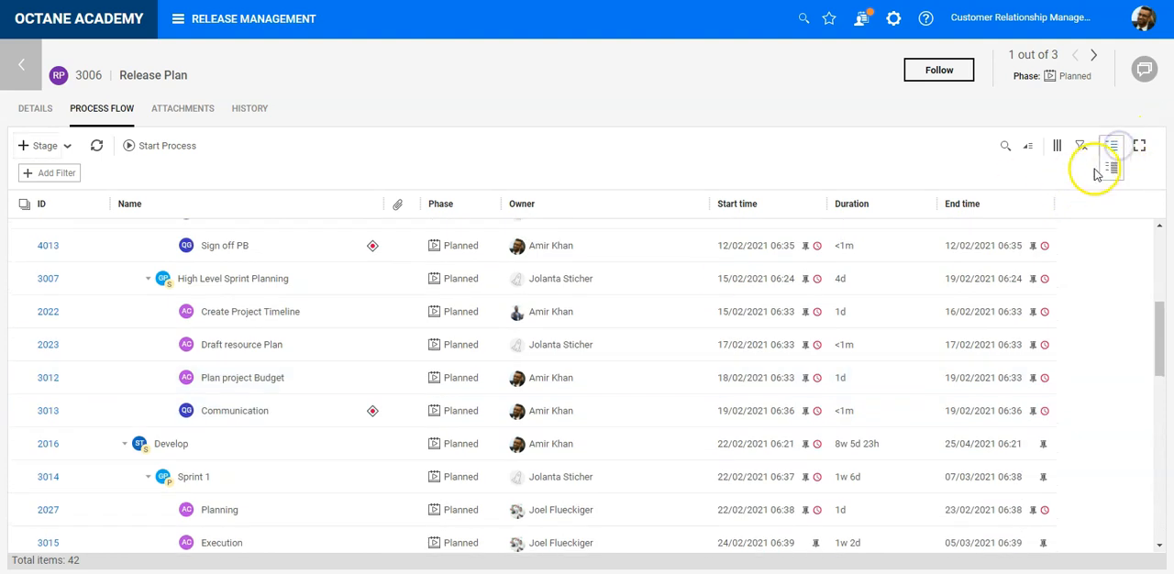
click(1110, 168)
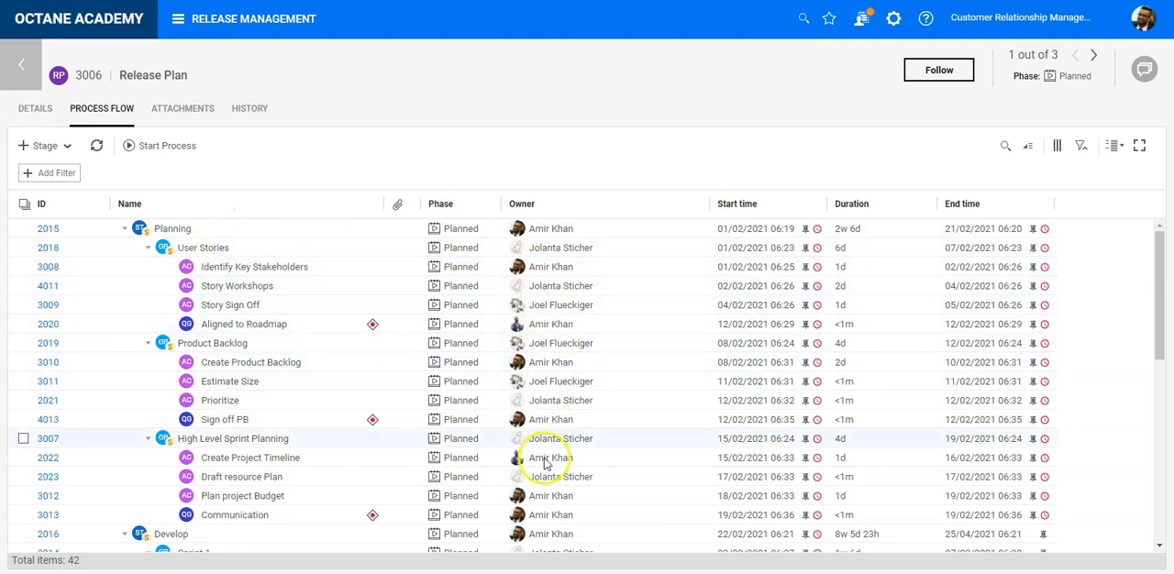
- Select the Planning stage and start the Release Plan process, confirming the start
scroll(385, 458, down, 2)
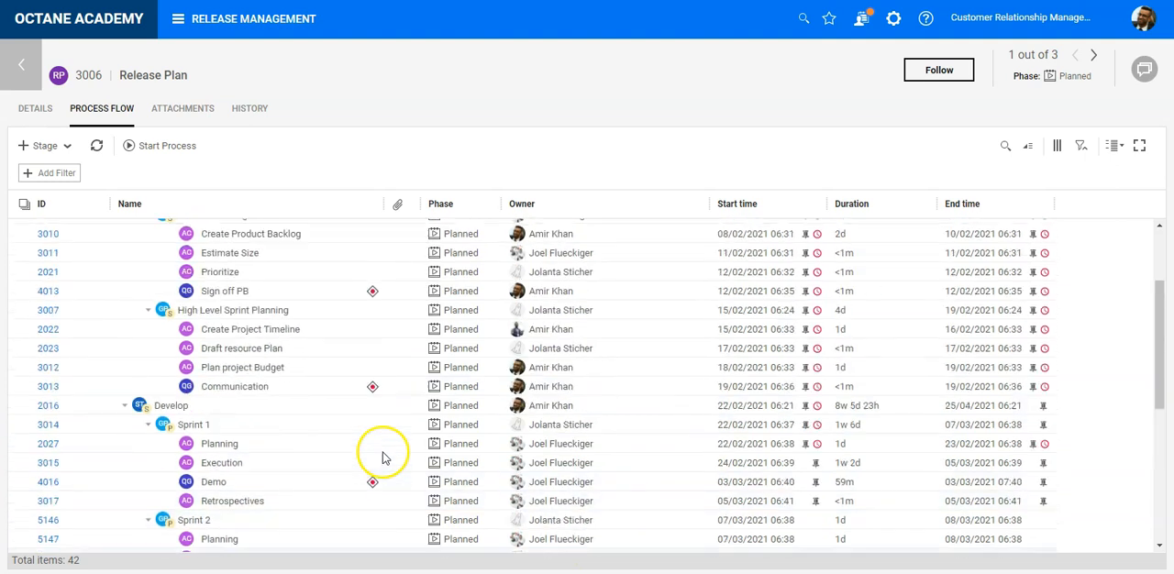
scroll(379, 451, up, 5)
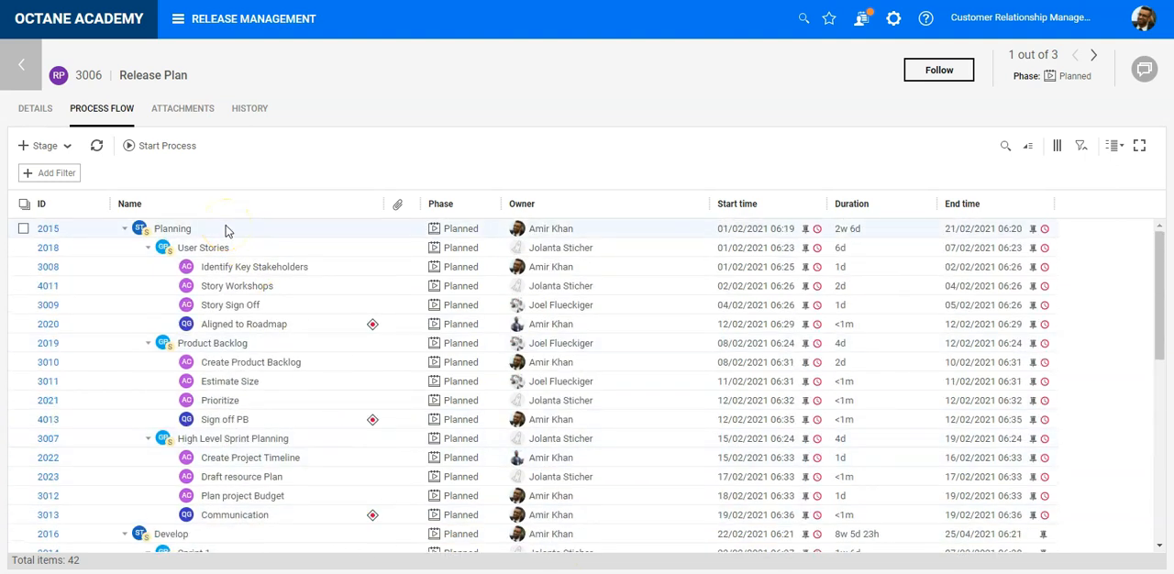
click(227, 231)
click(162, 145)
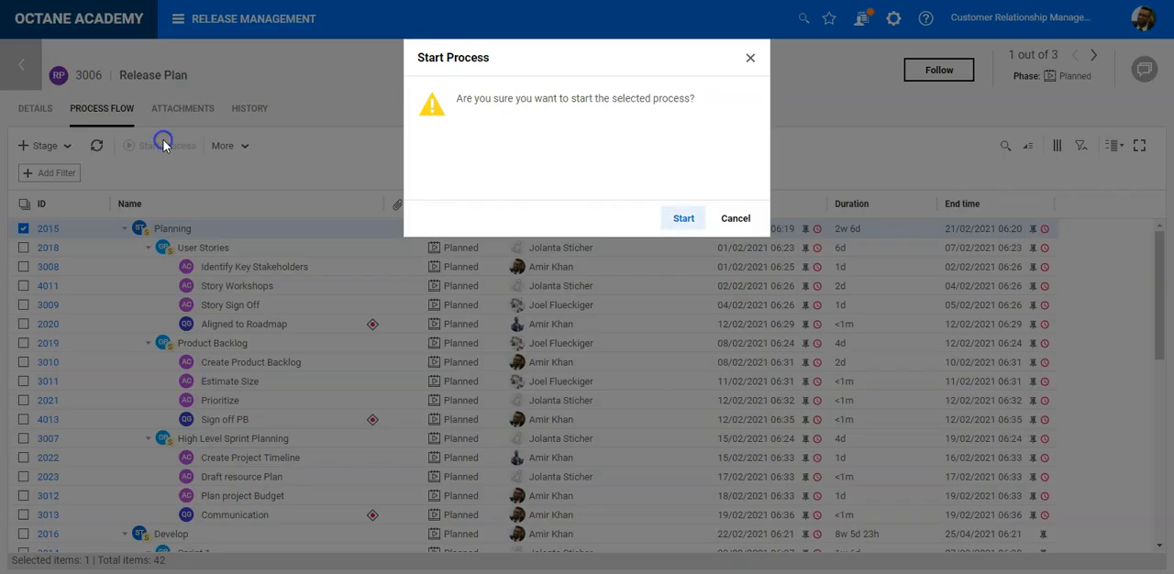
click(683, 218)
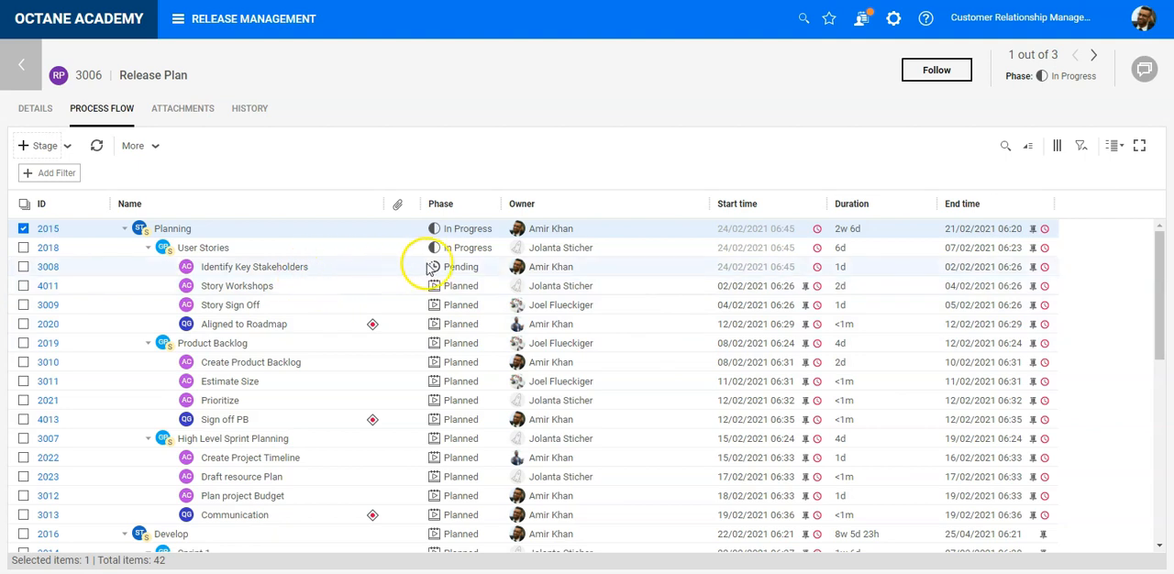
- Complete the Identify Key Stakeholders action in the User Stories group and select the Story Workshops action
click(463, 272)
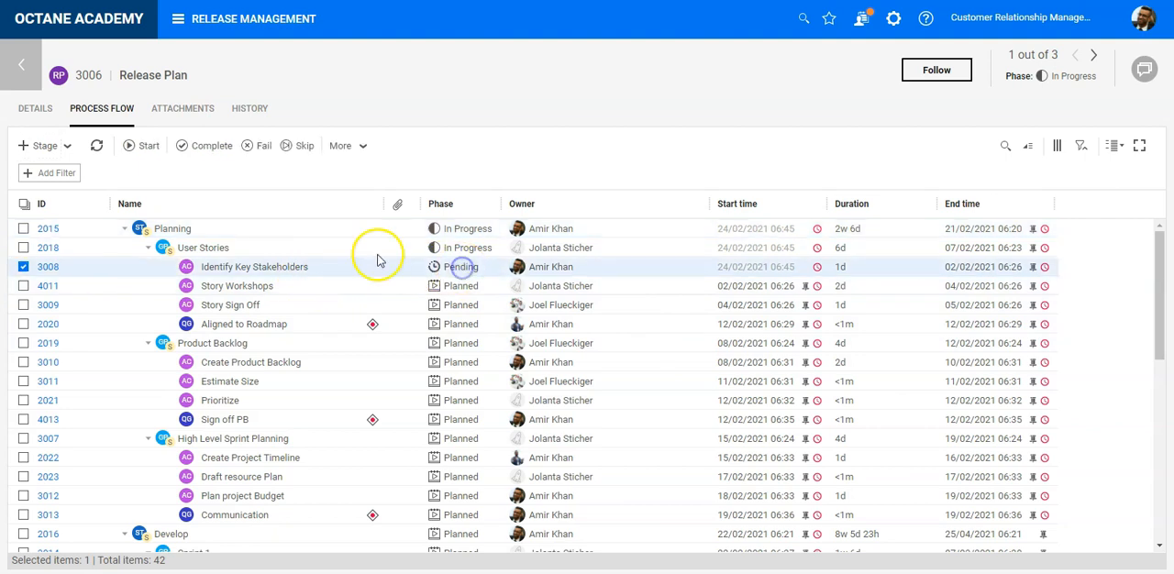
click(220, 149)
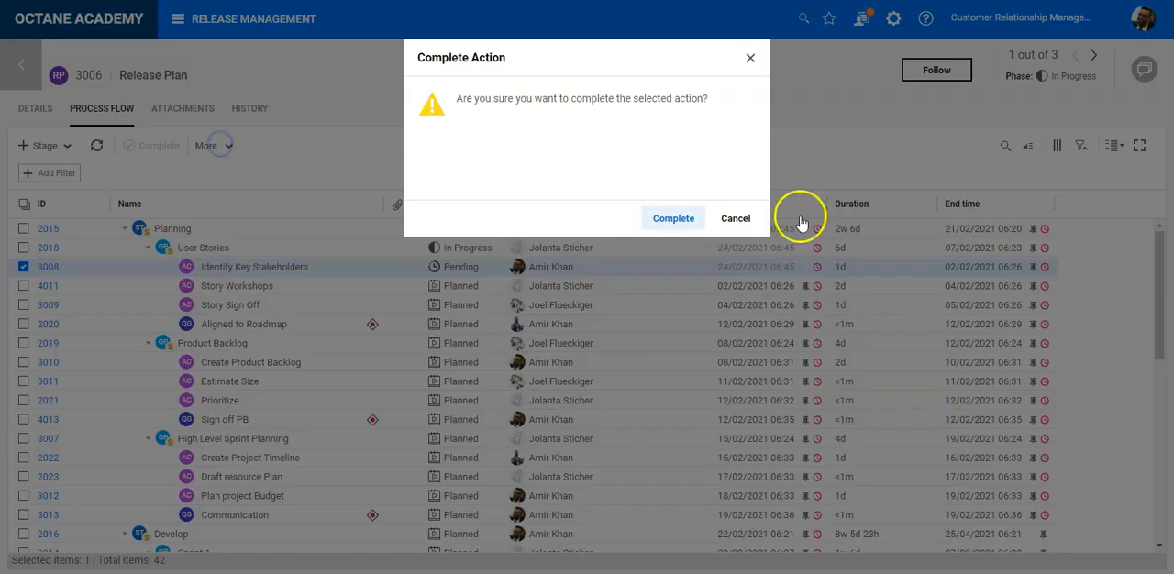
click(674, 216)
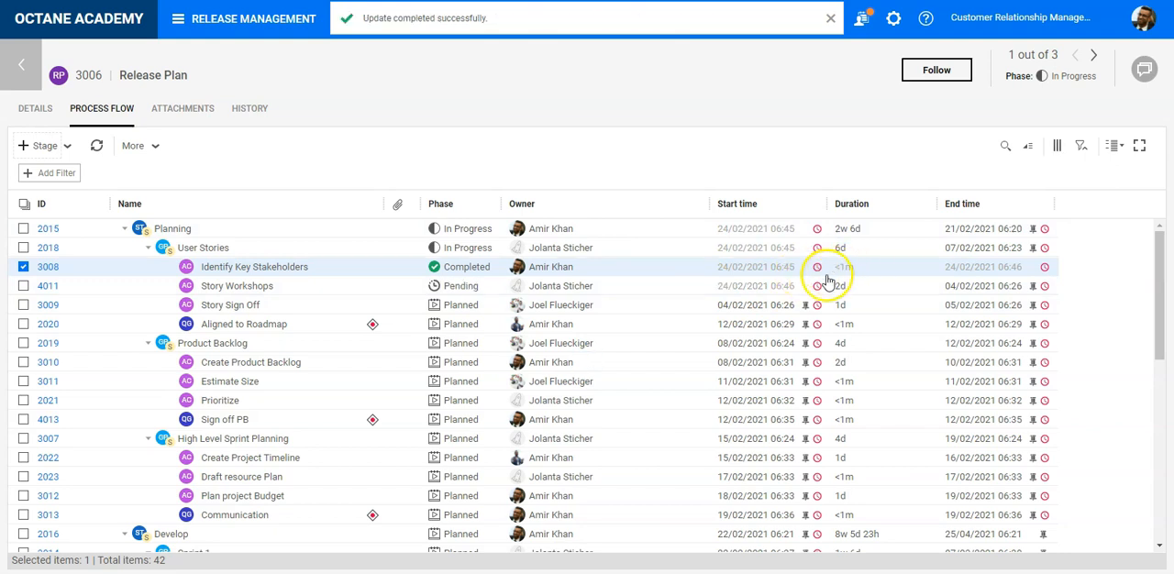
mouse_move(767, 272)
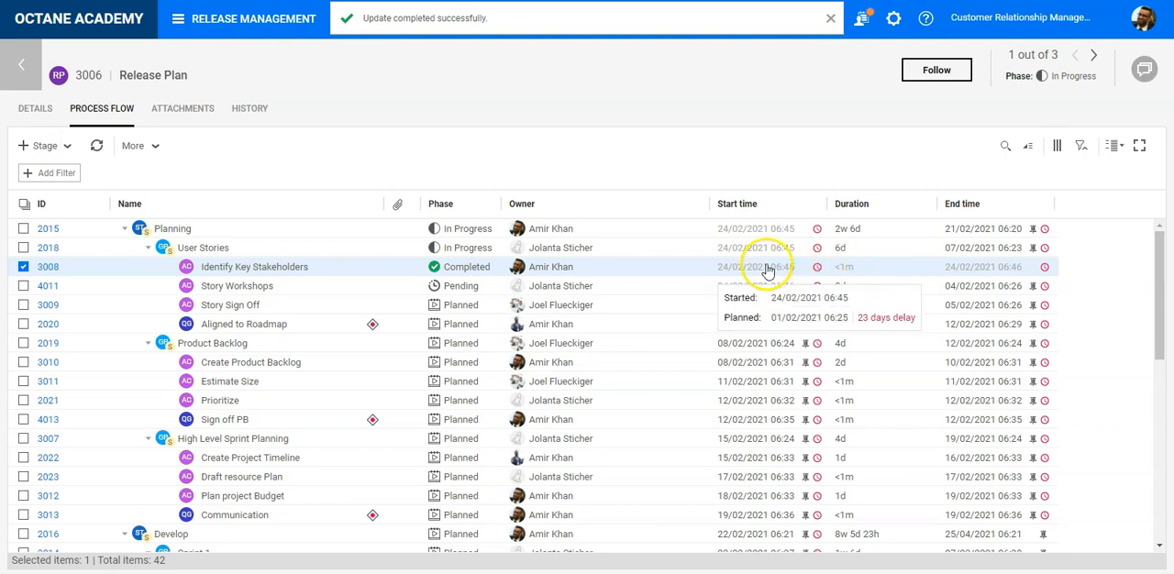
click(277, 287)
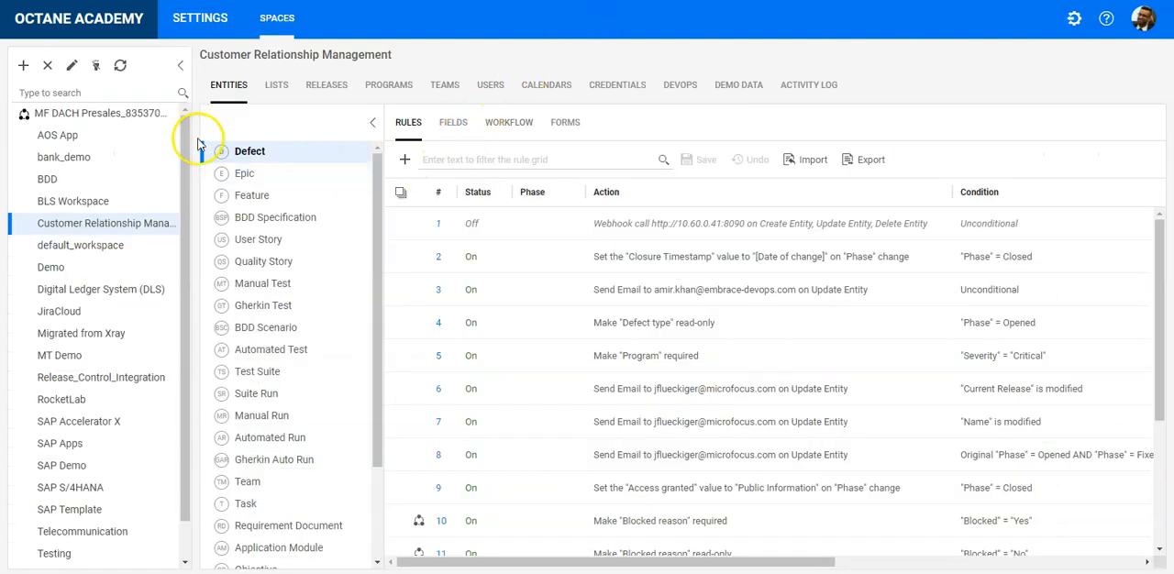
- Examine the workflow of the Release Process entity in the Customer Relationship Management workspace settings
scroll(275, 293, down, 3)
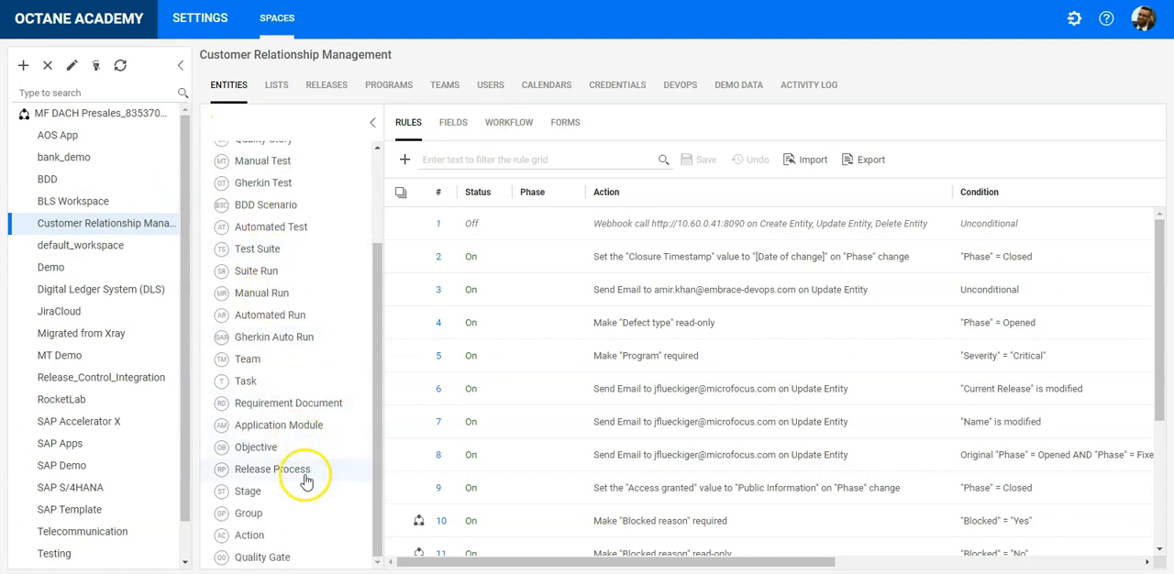
click(305, 481)
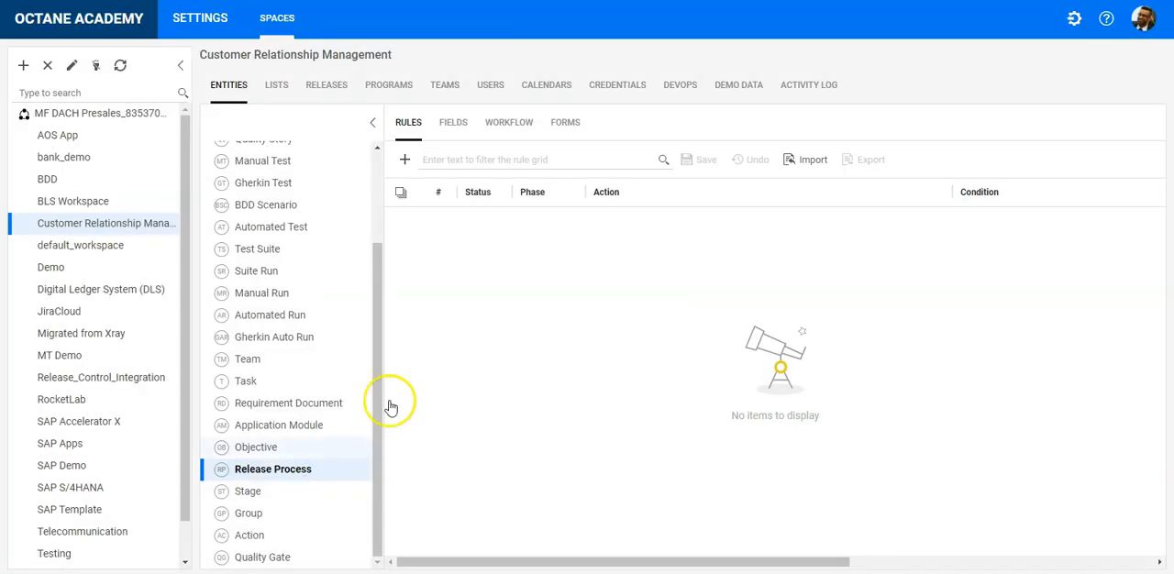
click(510, 124)
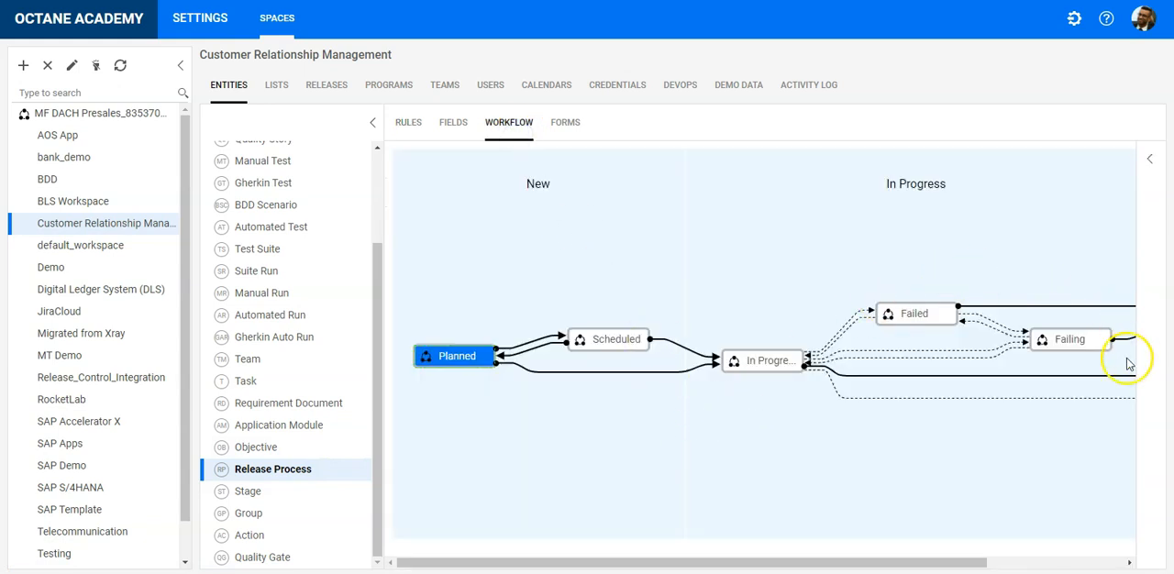
mouse_move(845, 562)
mouse_down()
mouse_move(1045, 566)
mouse_move(865, 563)
mouse_up()
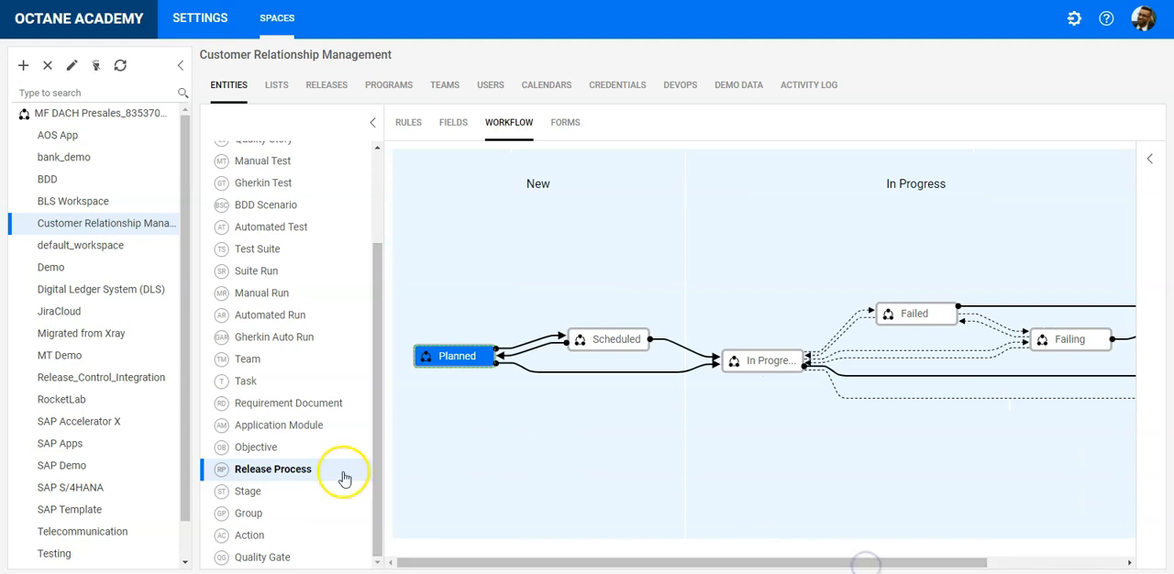
- Examine the workflows of the Stage, Group, Action and Quality Gate entities, plus the rules and fields of Quality Gate
click(272, 495)
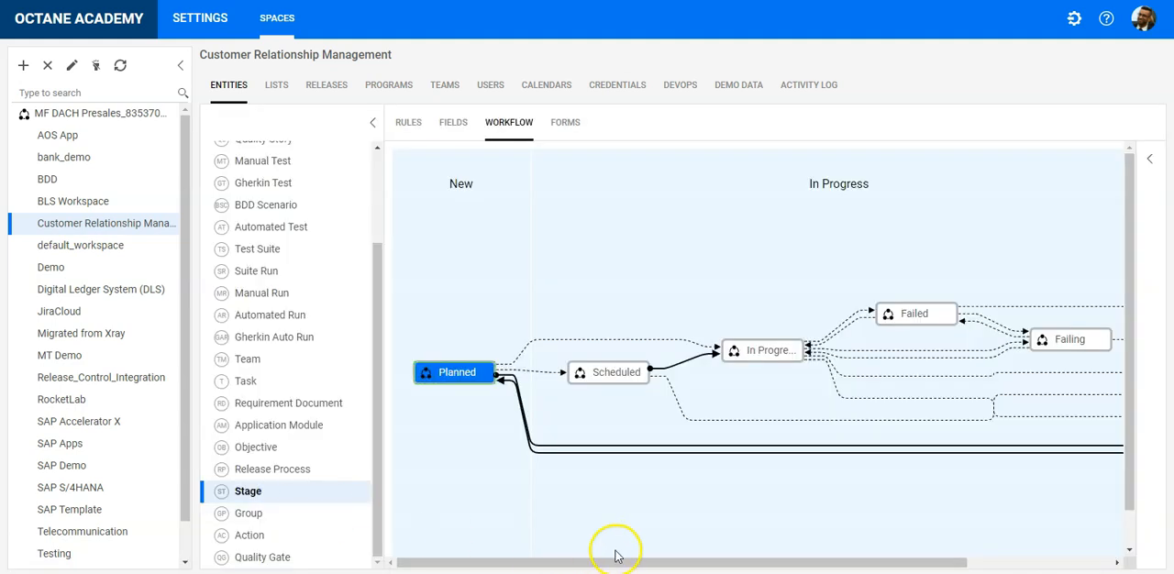
drag(693, 562, 576, 566)
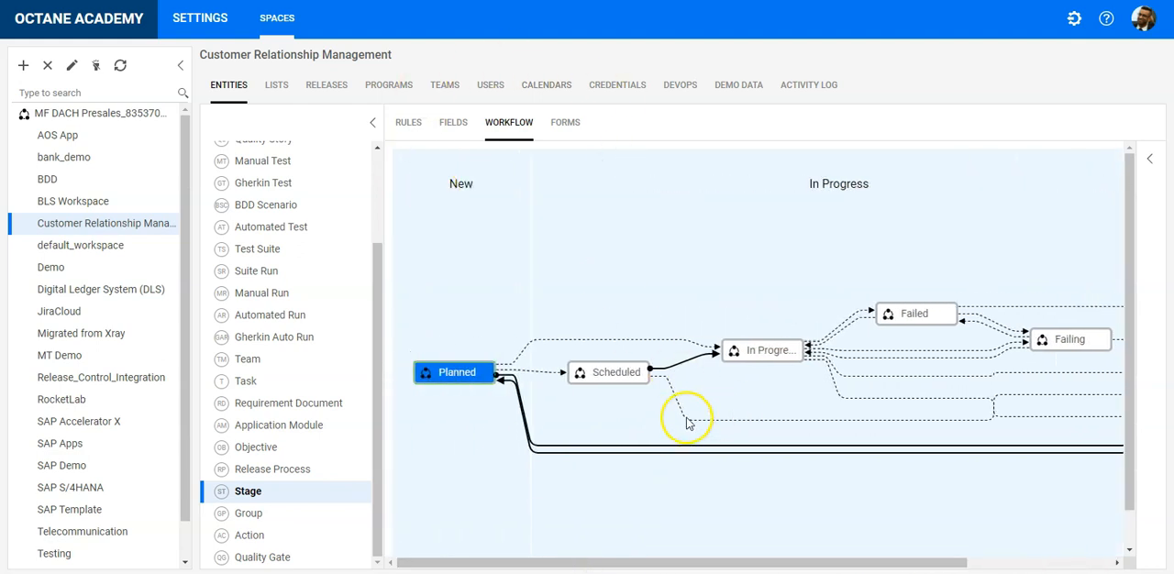
click(310, 516)
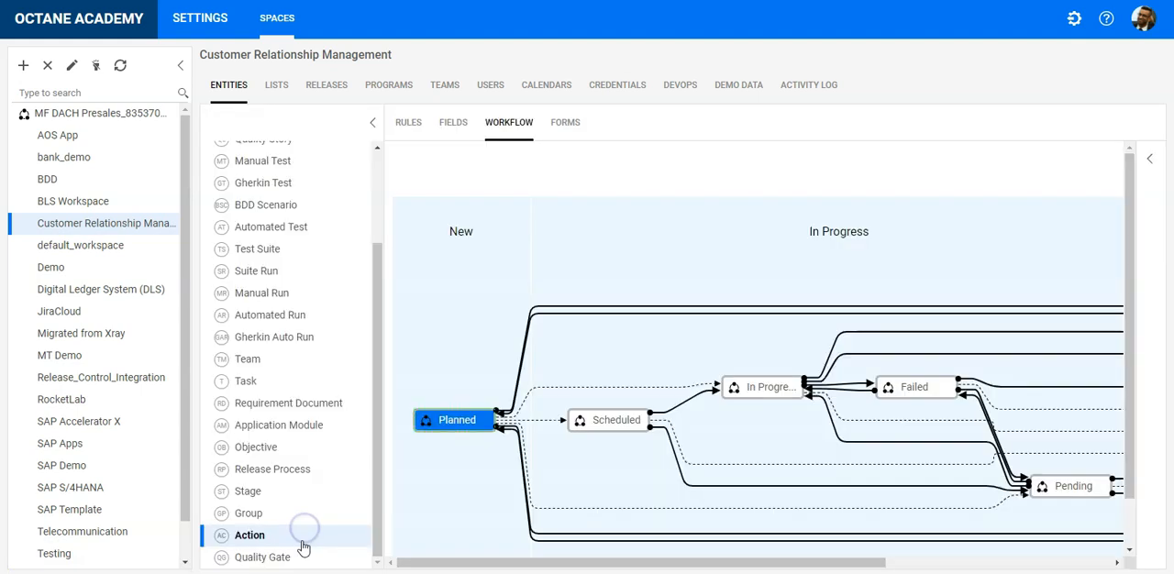
click(300, 555)
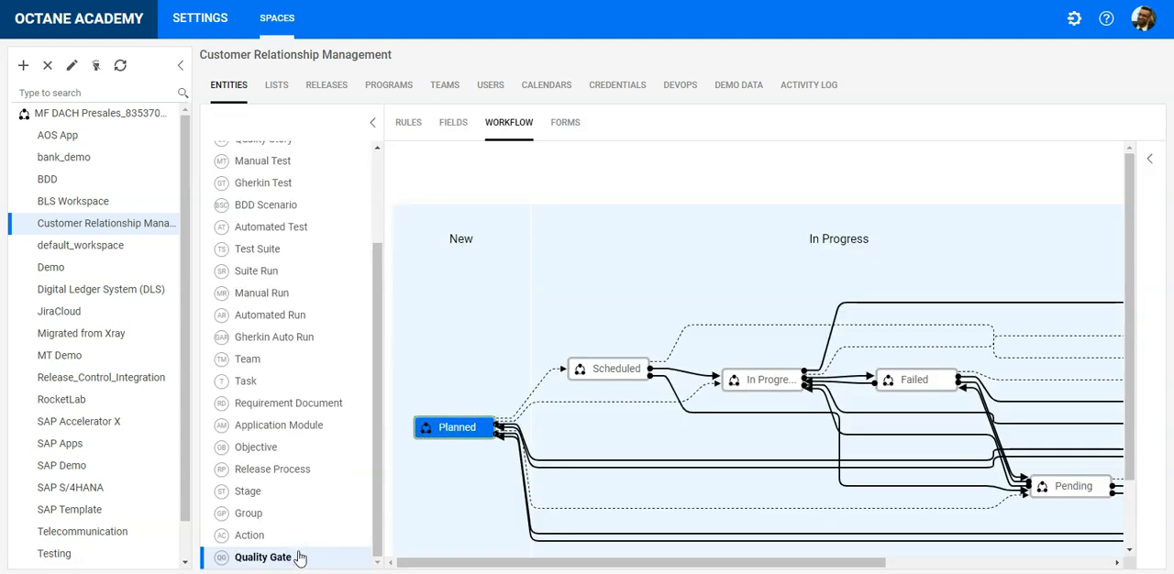
click(408, 122)
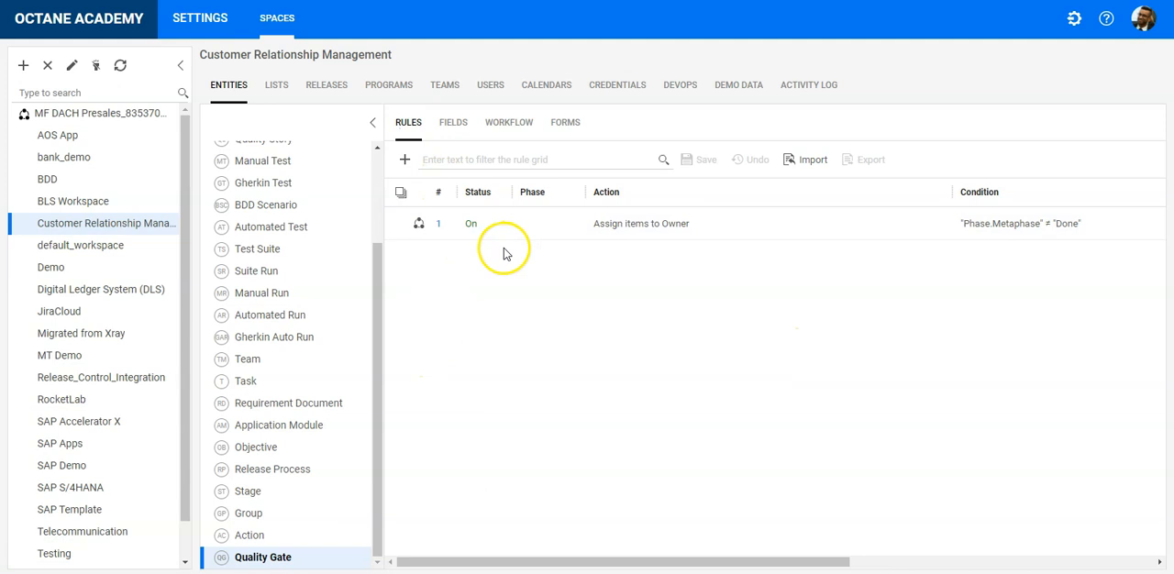
click(467, 159)
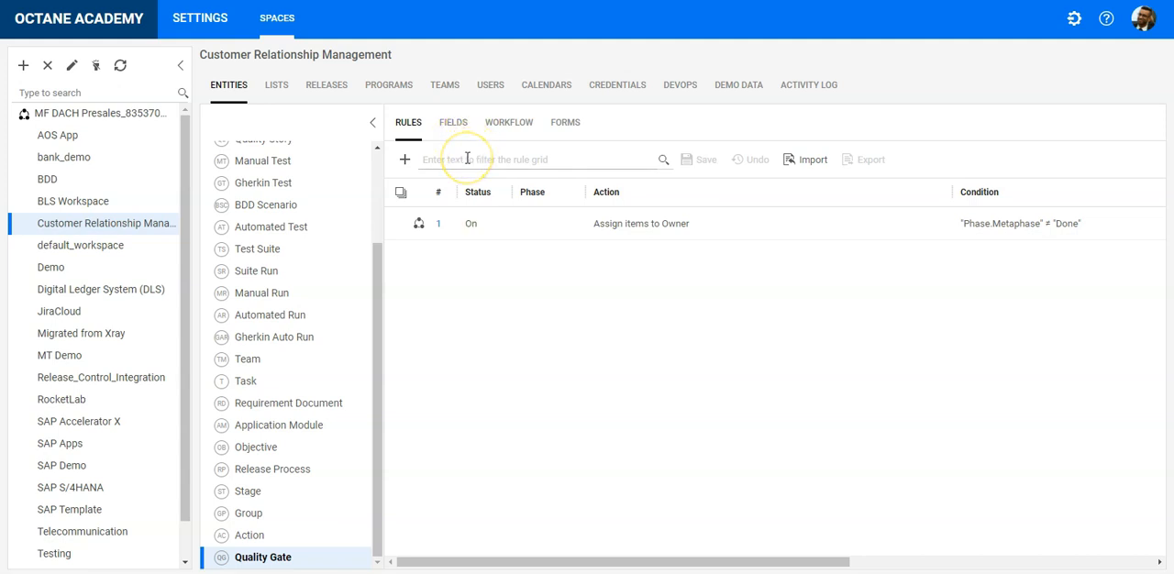
click(463, 126)
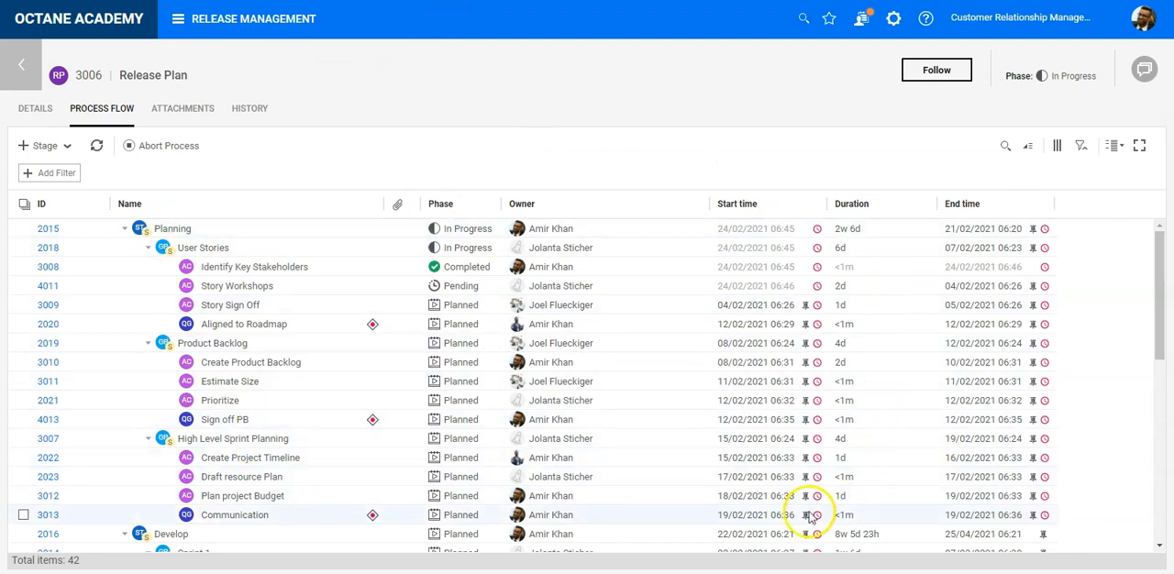
- Return from the Release Plan's process flow to the release processes list and duplicate the Release Plan process
scroll(486, 284, down, 8)
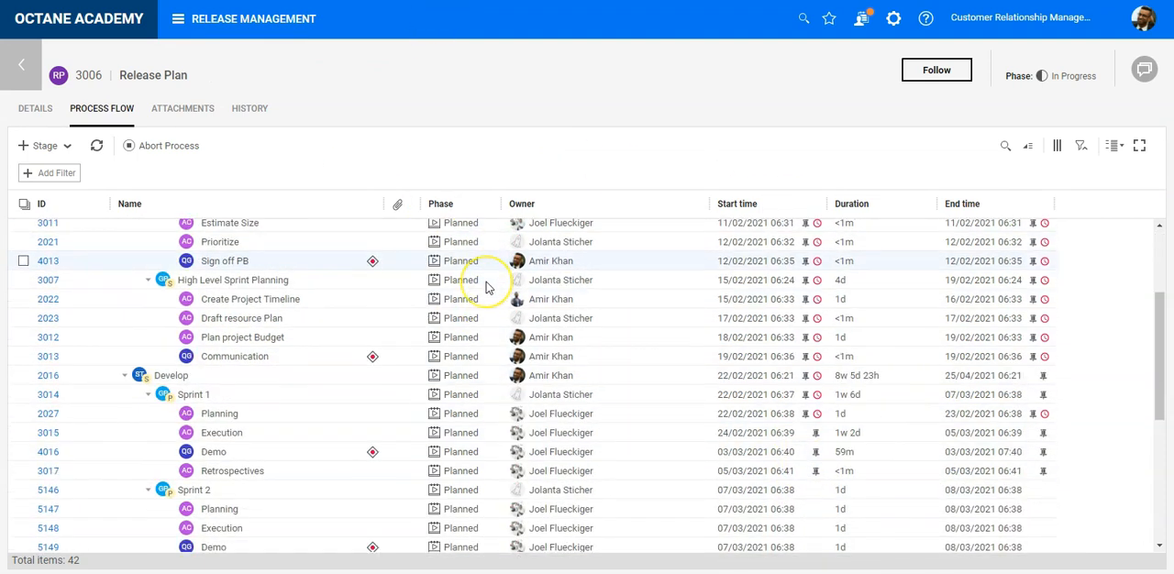
scroll(486, 288, down, 1)
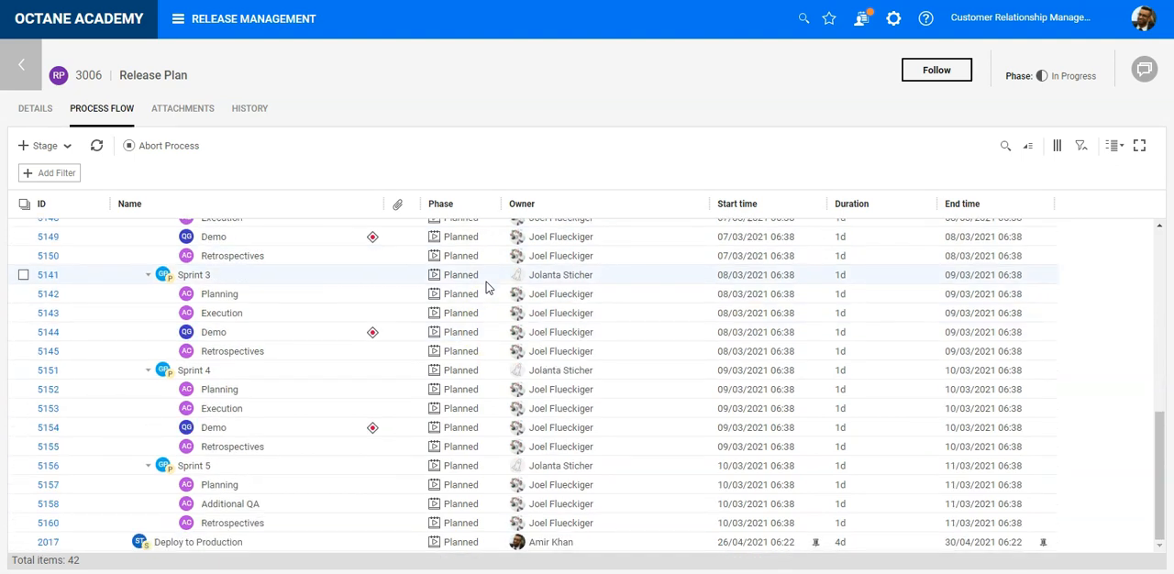
scroll(486, 287, up, 10)
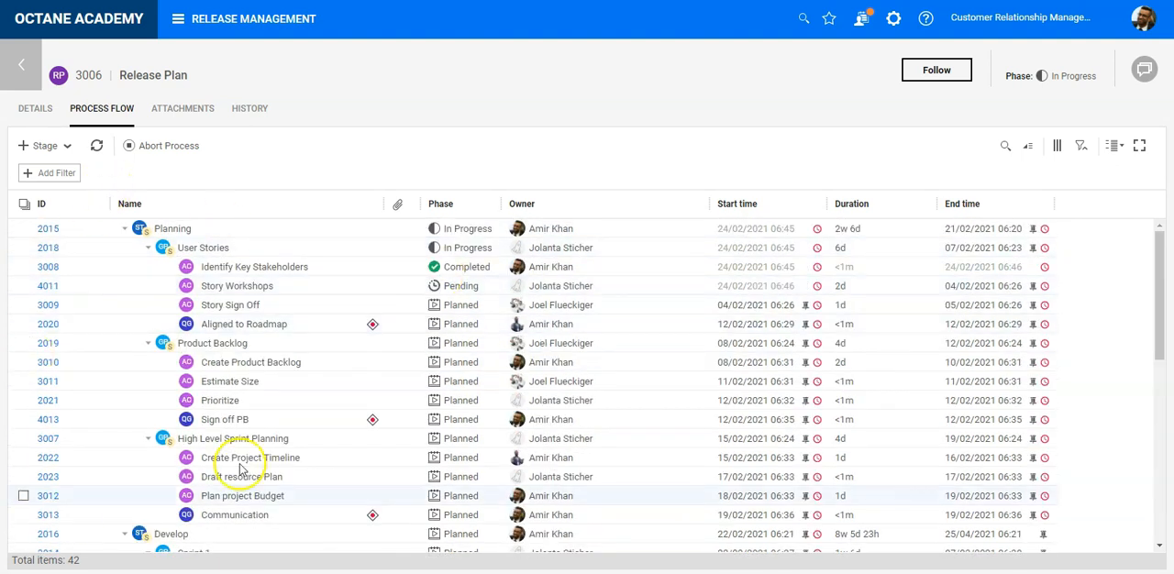
click(21, 65)
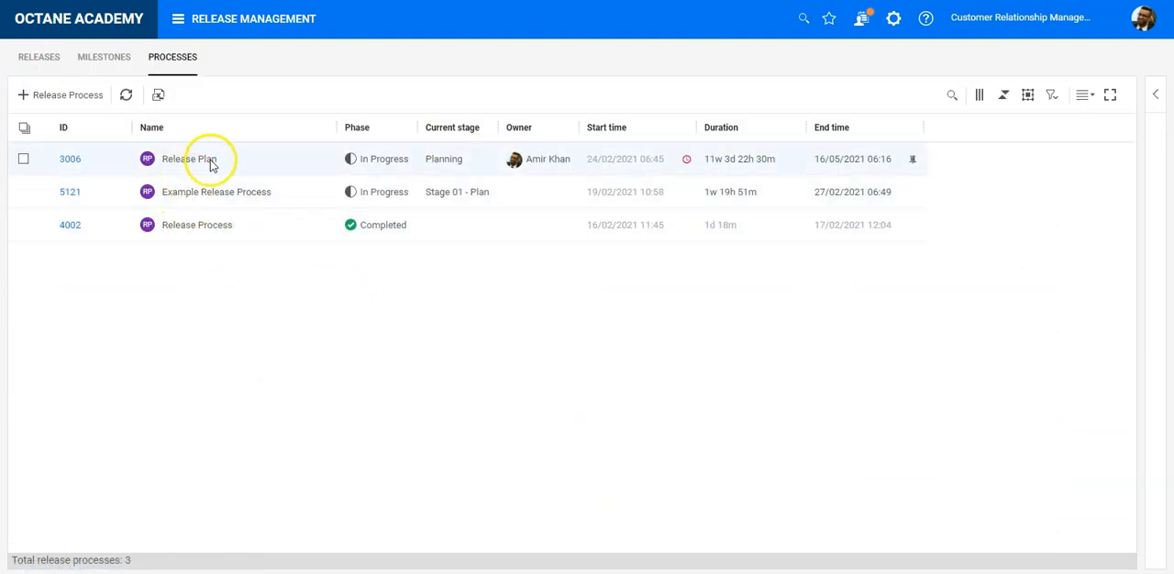
click(243, 166)
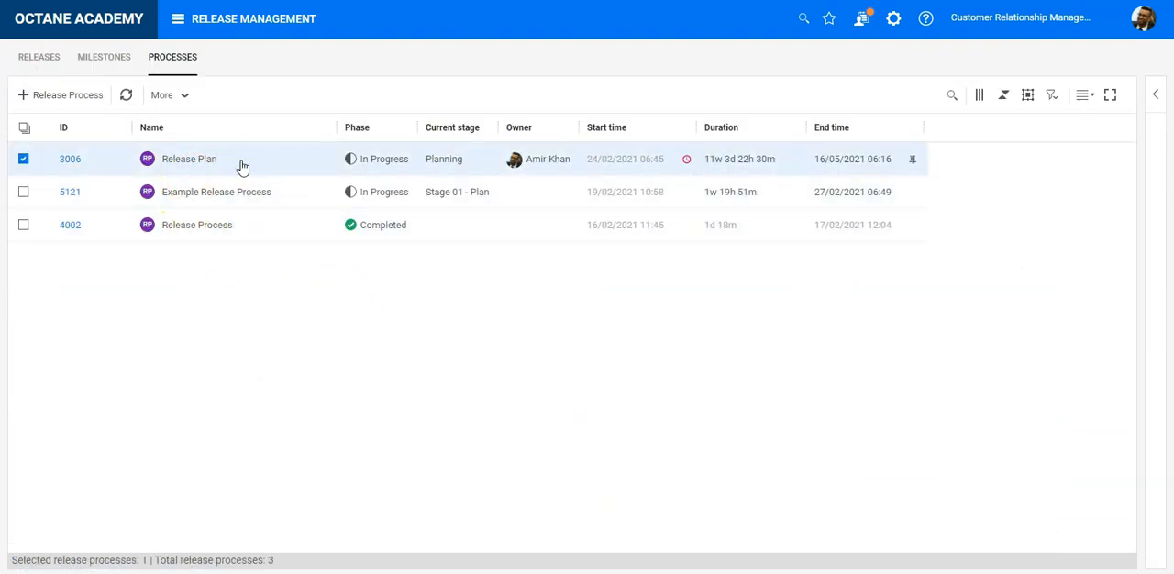
right_click(241, 163)
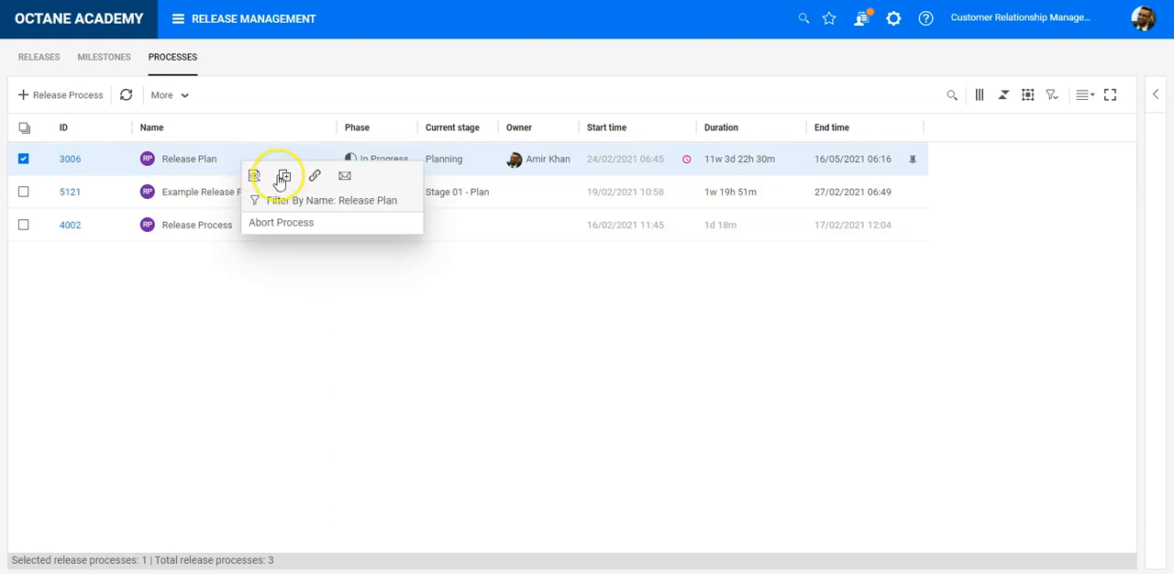
click(285, 179)
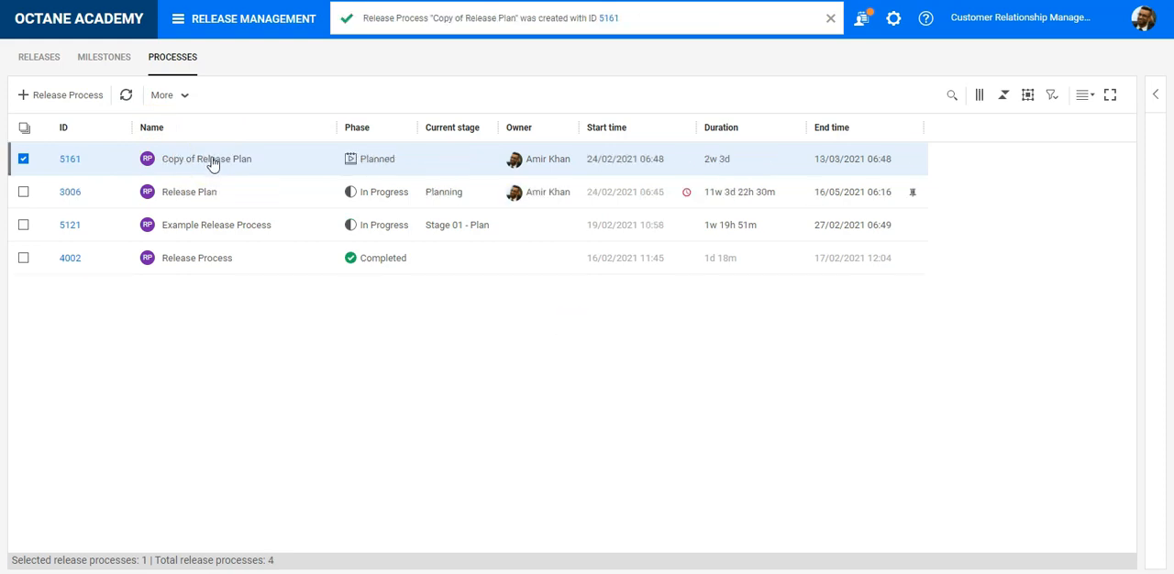
- Rename the copied release process to "Plan for Online 2.1"
click(247, 161)
drag(257, 160, 83, 158)
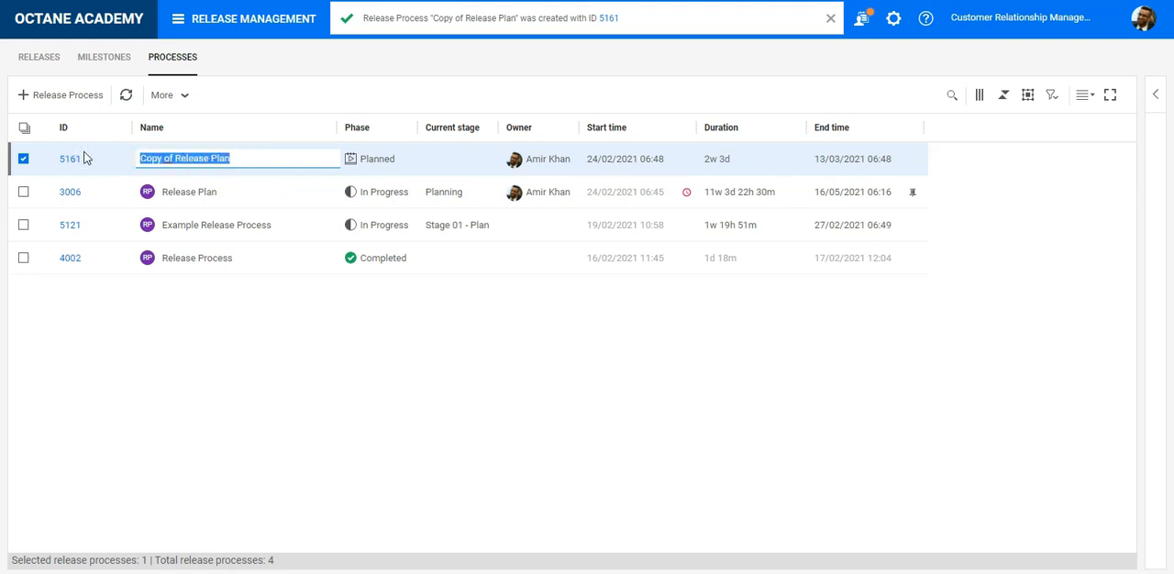
text(Plan for Online 2.1)
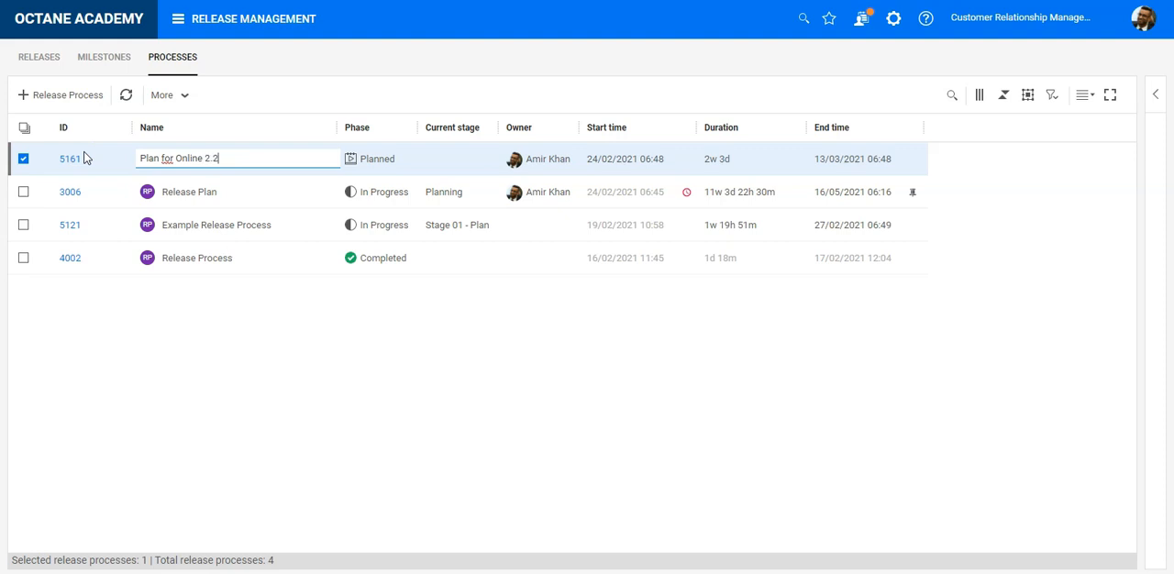
key(Tab)
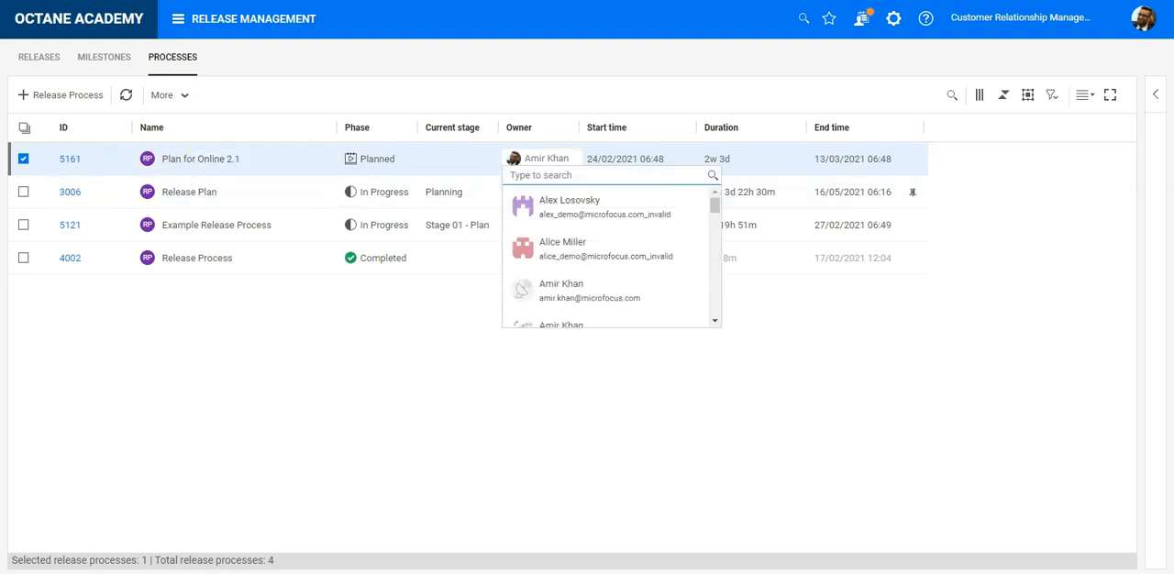
- Assign the Plan for Online 2.1 process to Release Feb (Default) in its details, show its comments and save it
click(68, 161)
click(67, 161)
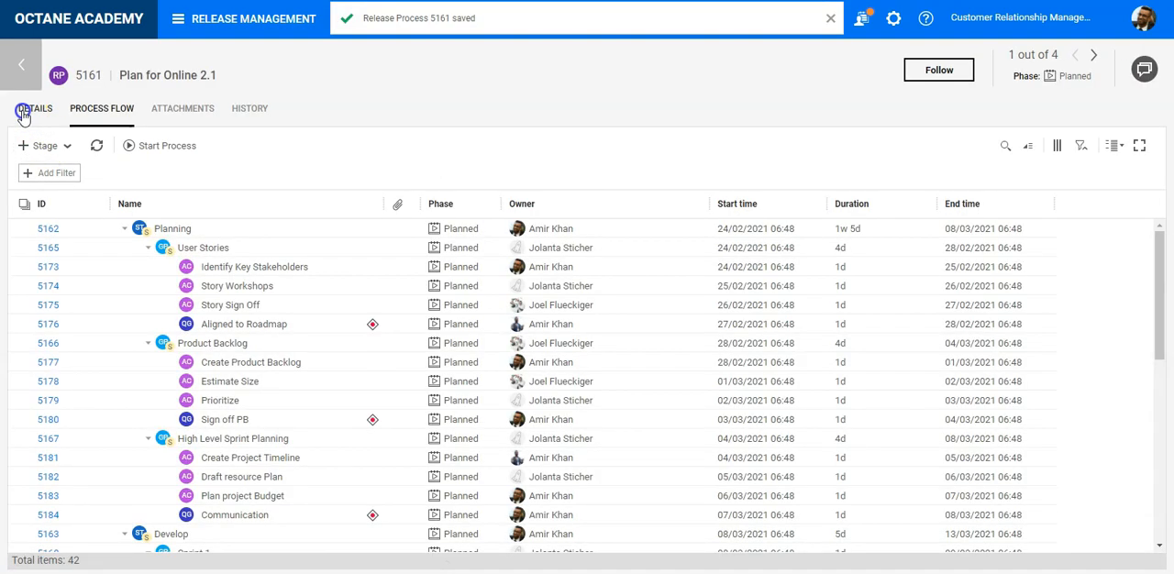
click(23, 111)
click(761, 320)
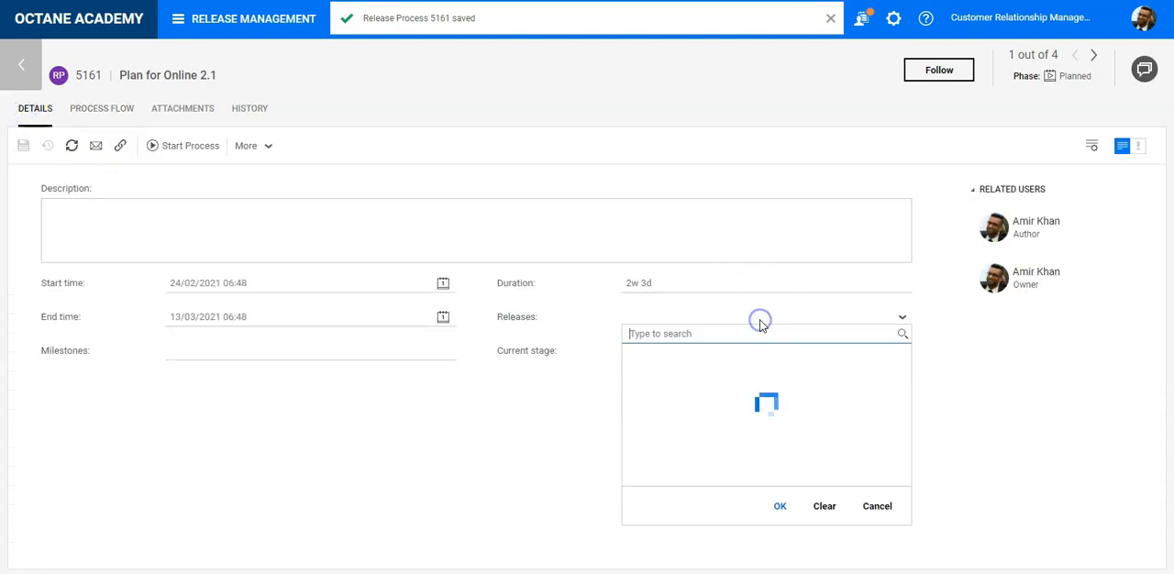
click(686, 389)
click(778, 516)
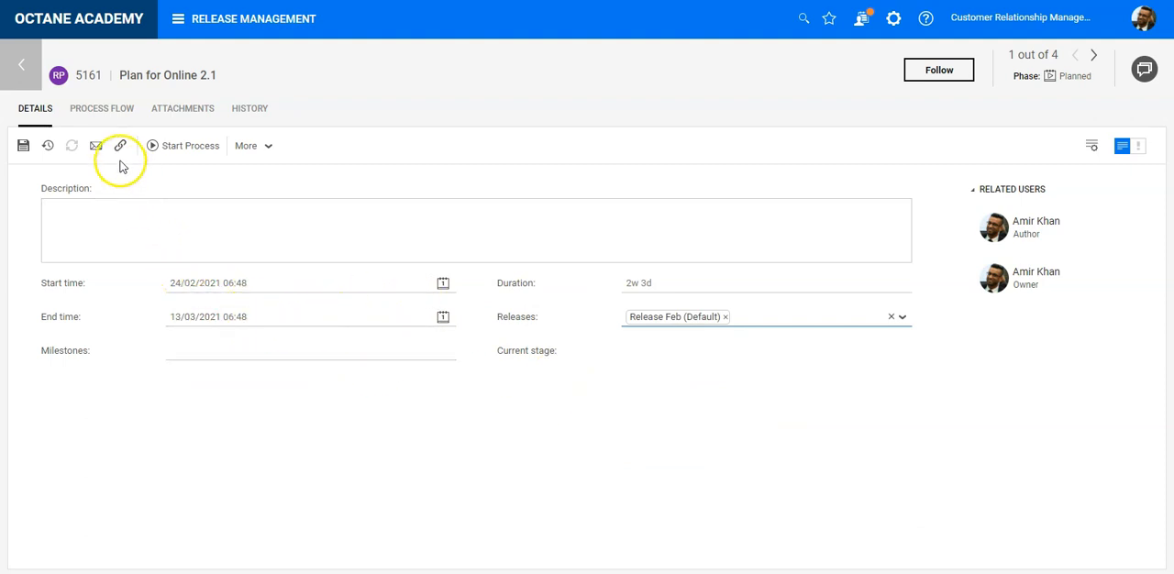
click(1141, 70)
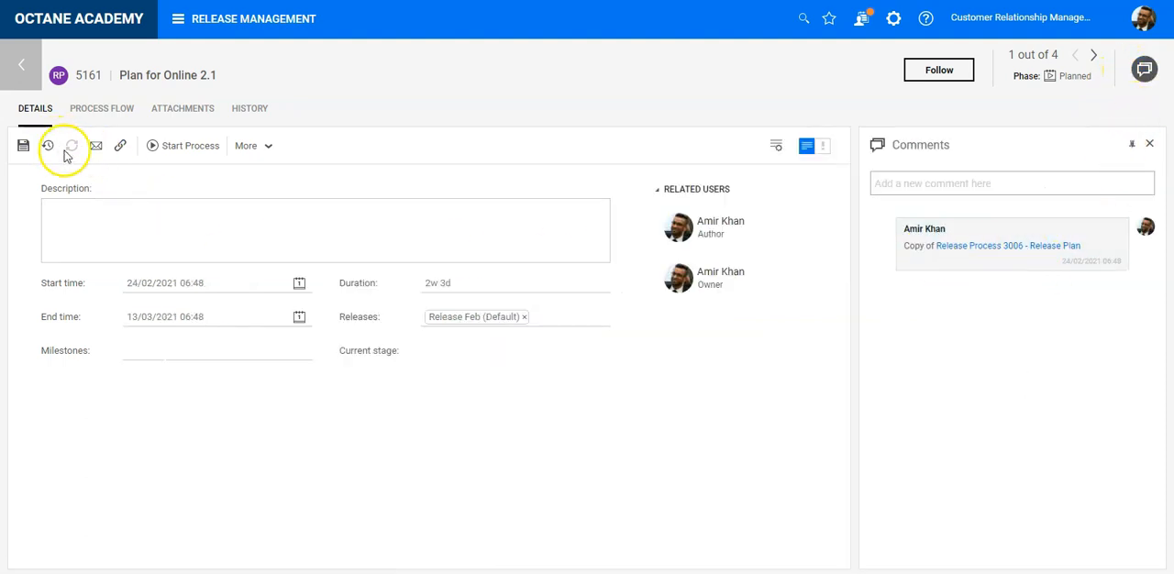
click(21, 151)
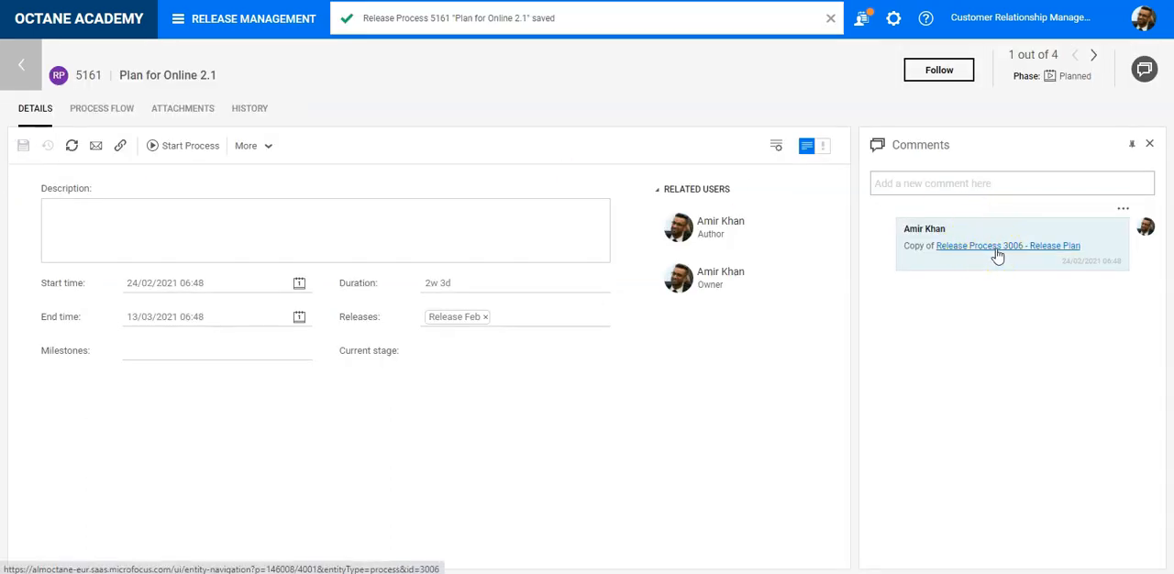
- Leave the Plan for Online 2.1 process for the release processes list and go to the home page
click(831, 18)
click(37, 63)
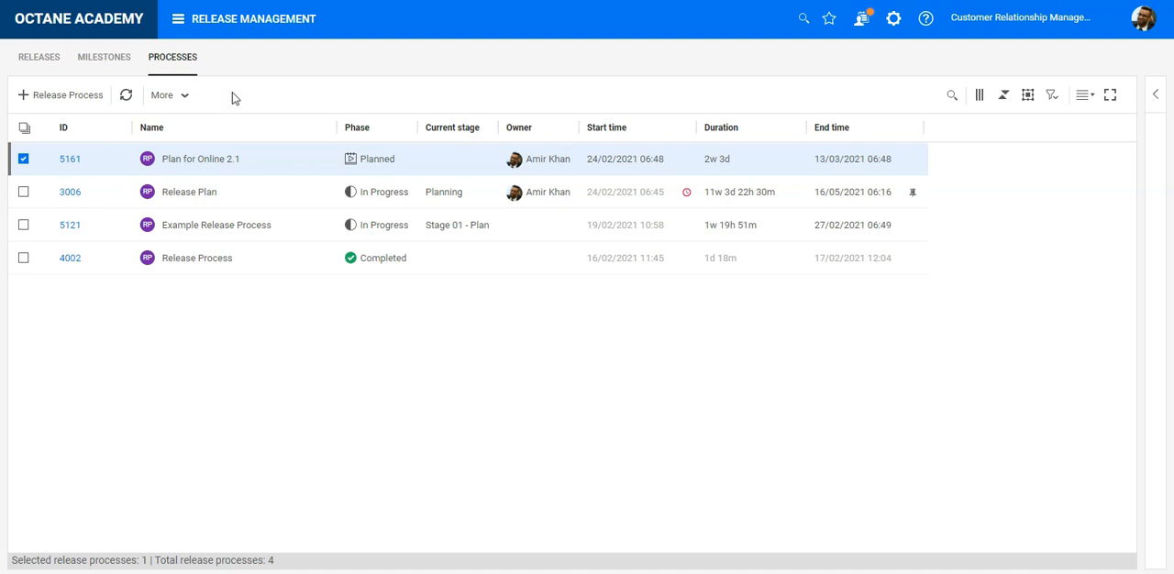
click(78, 19)
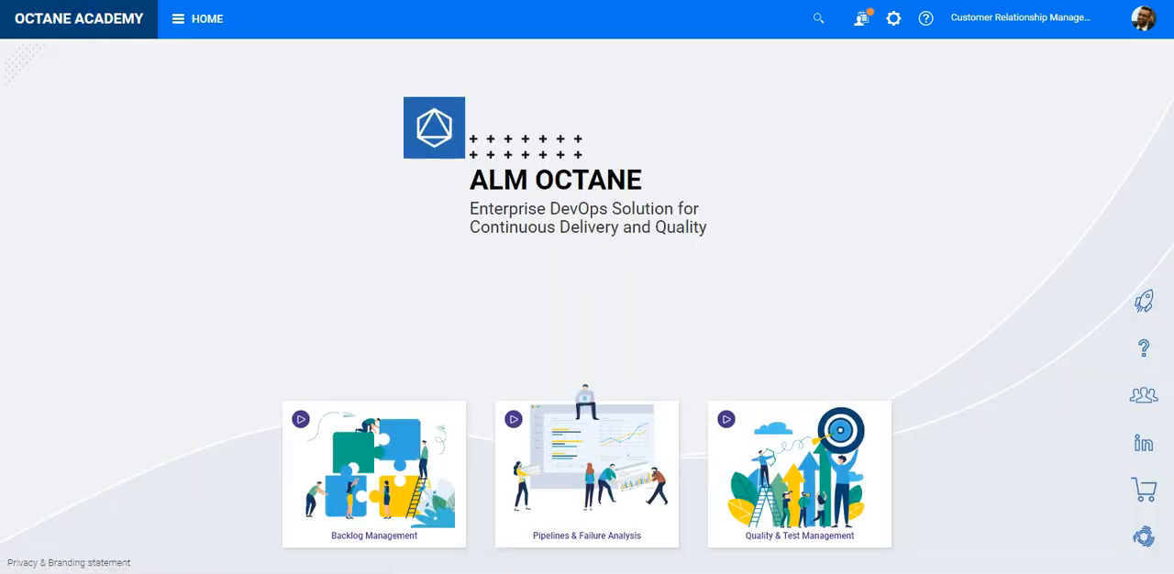